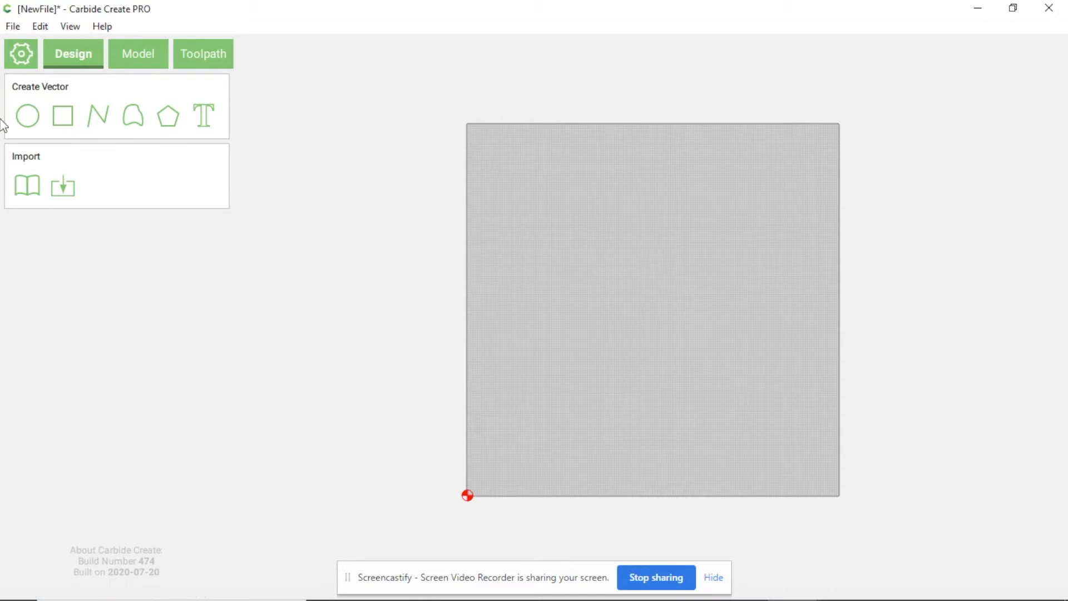
Draw a circle in the upper part of the stock and set its radius to 2 in.
left_click(29, 123)
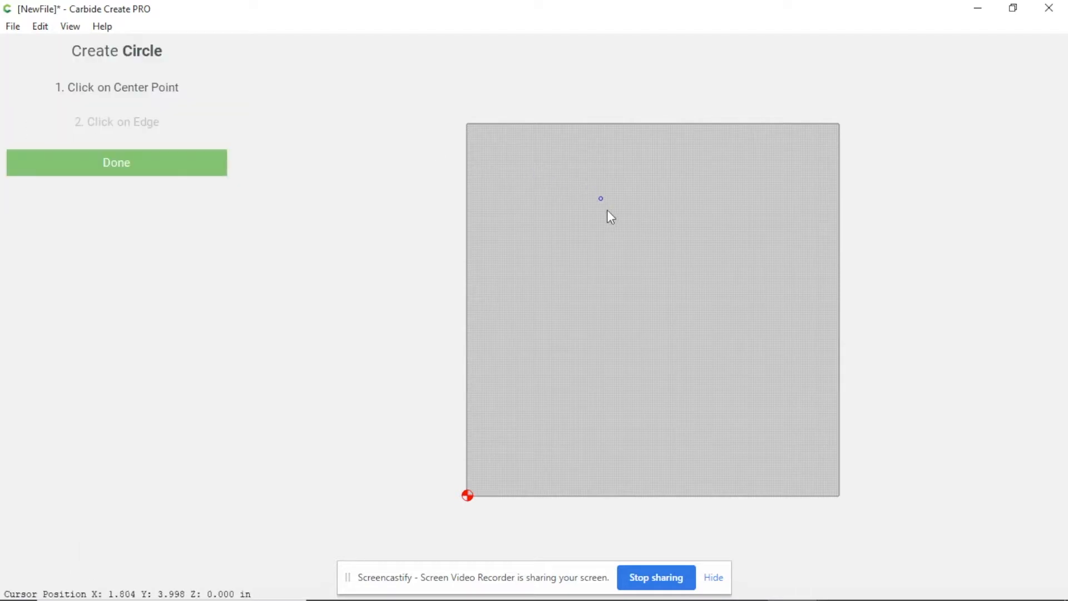
left_click(607, 239)
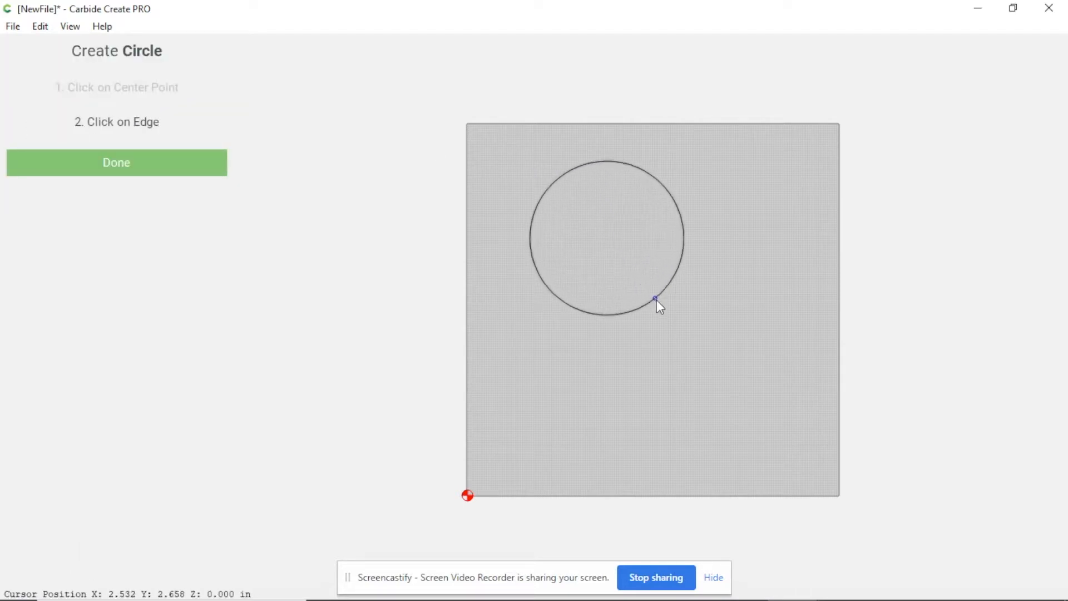
left_click(663, 306)
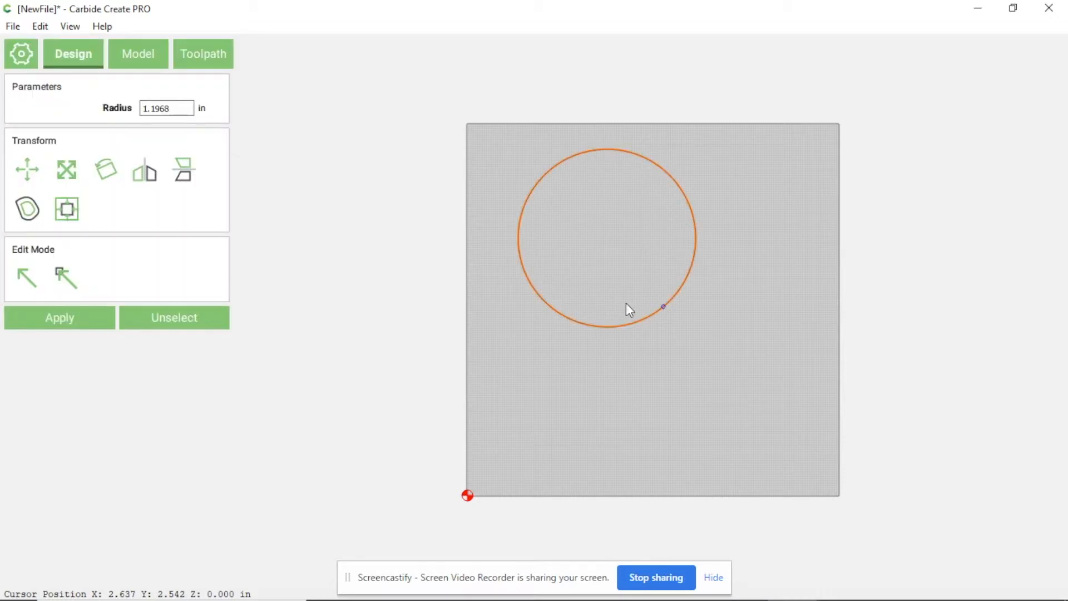
double_click(177, 108)
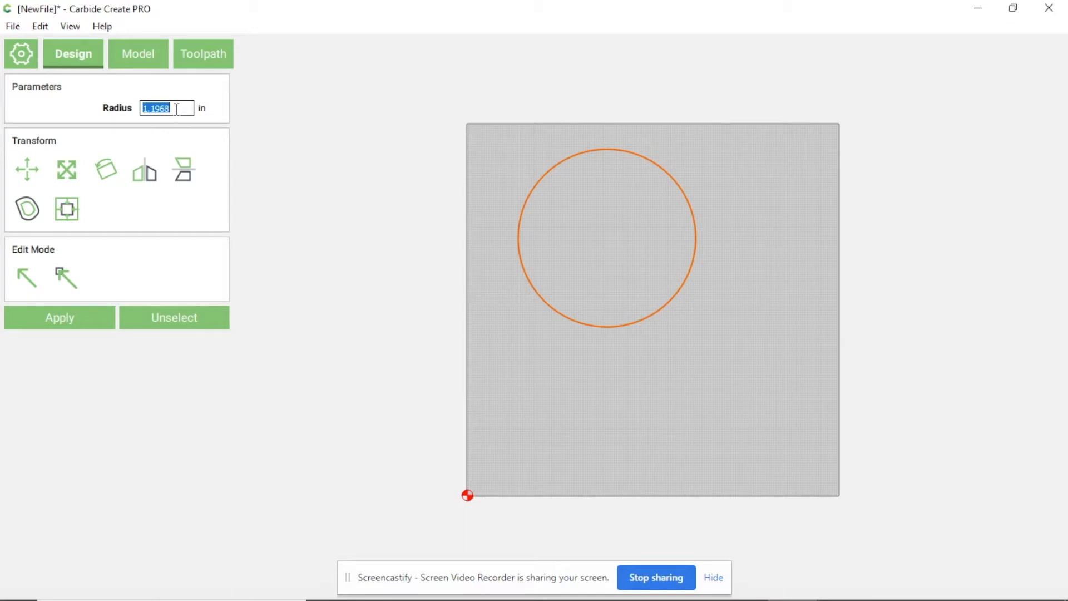
type("2")
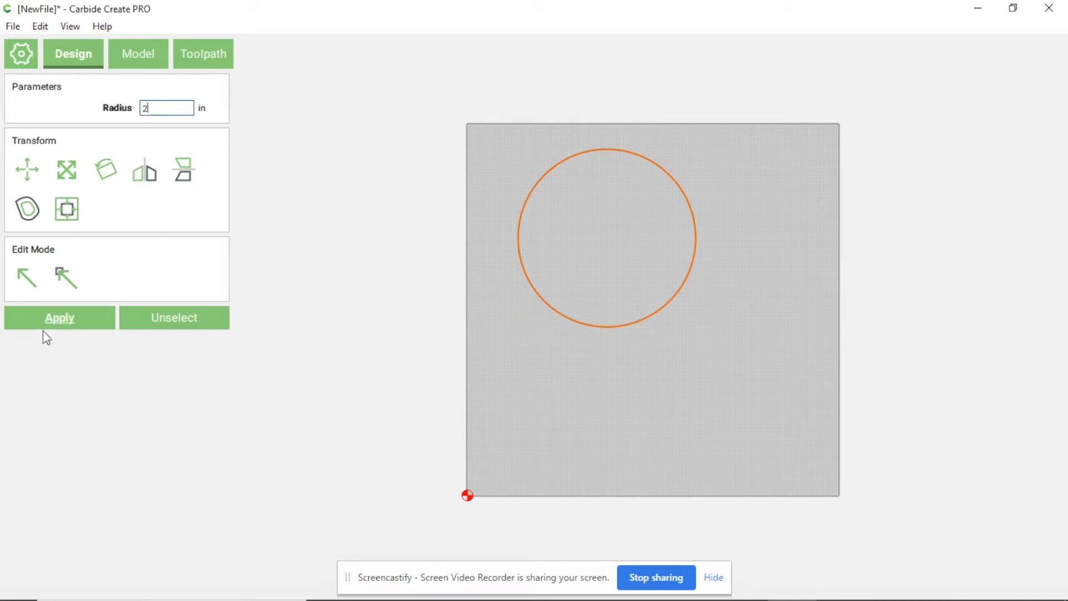
left_click(58, 323)
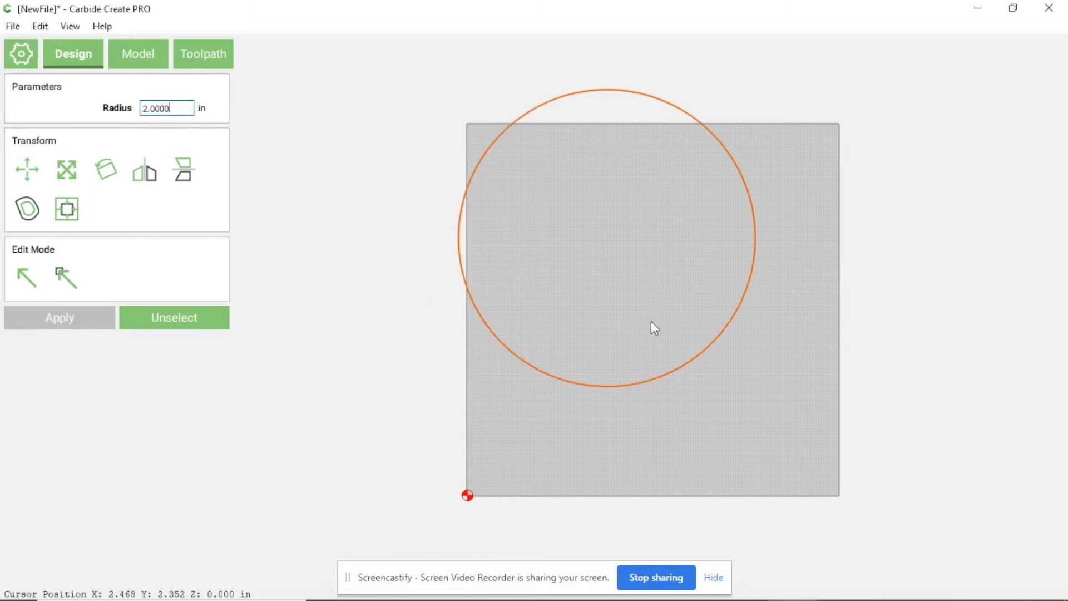
Center the 2 in radius circle on the stock both horizontally and vertically.
left_click(68, 210)
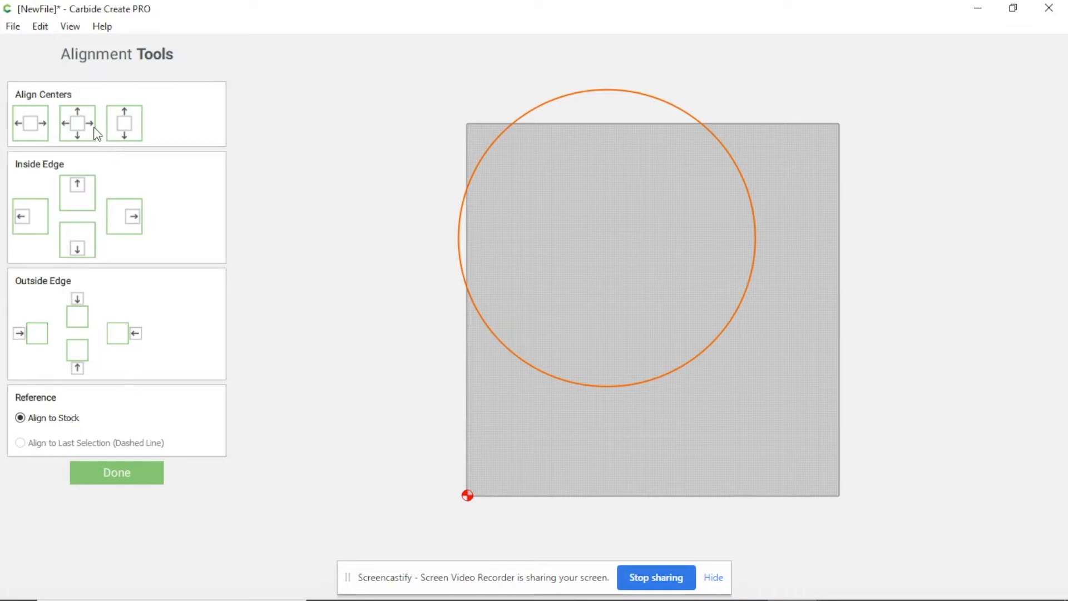
left_click(79, 122)
left_click(114, 473)
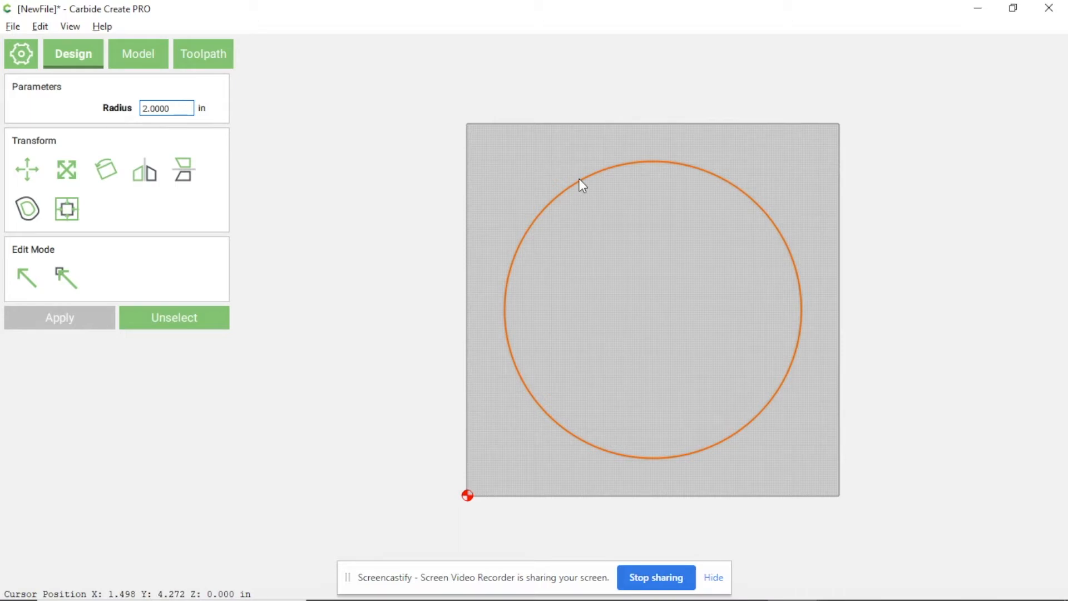
Duplicate the centered circle and set the copy's radius to 1.75 in.
left_click(542, 190)
left_click(551, 204)
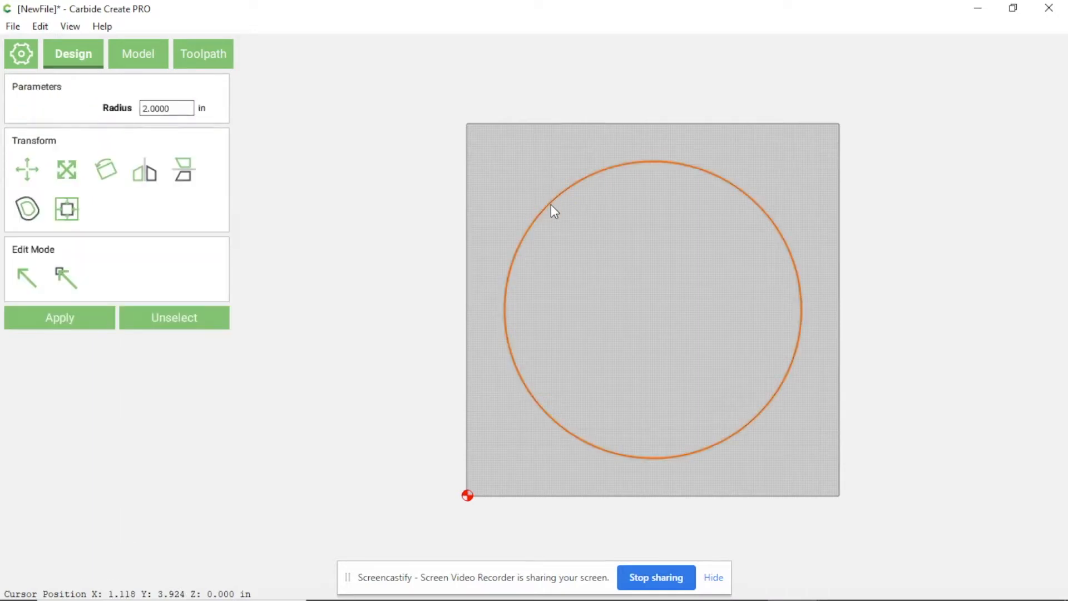
key("ctrl+d")
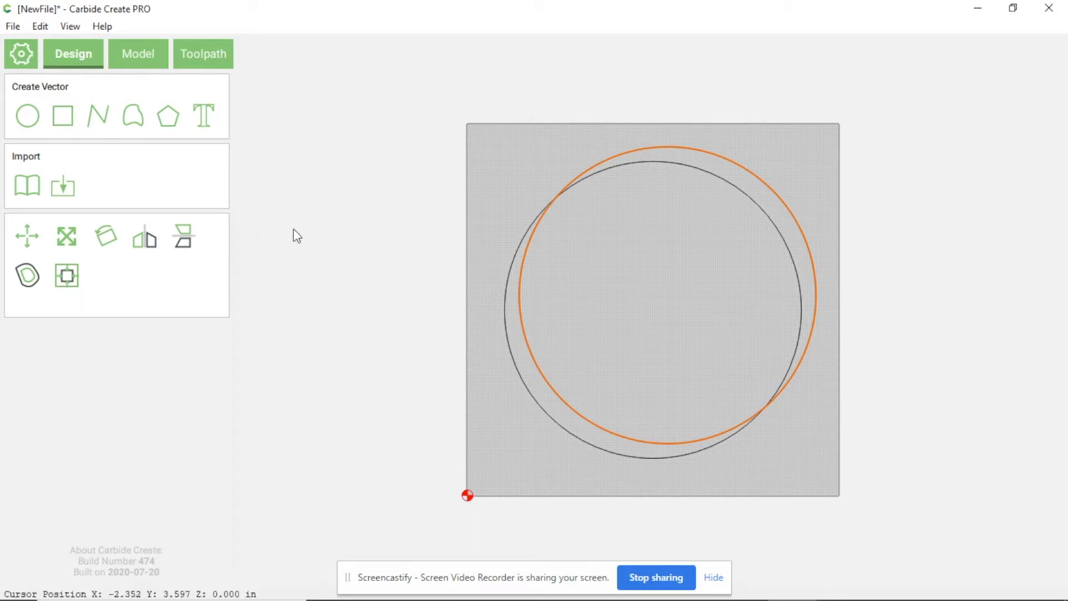
left_click(515, 166)
left_click(692, 146)
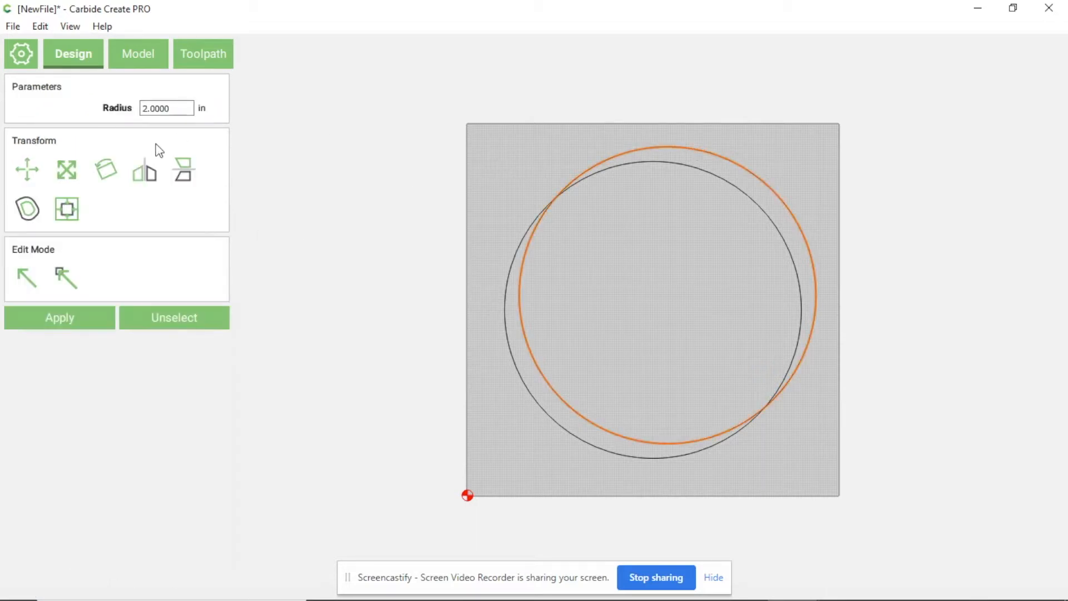
left_click(168, 112)
double_click(168, 109)
type("1.75")
key("Return")
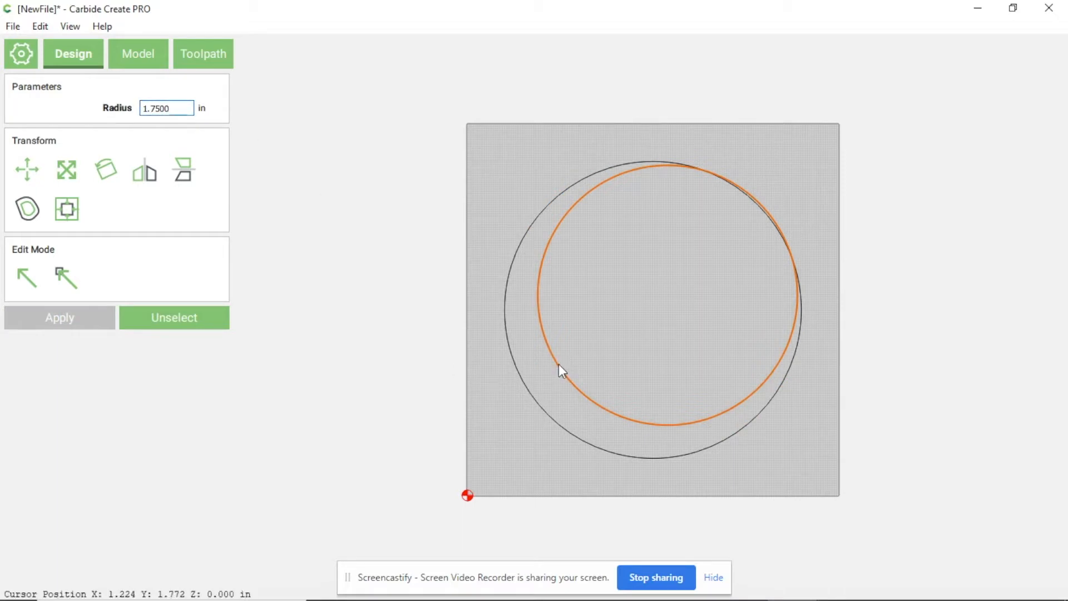
Center the 1.75 in radius circle on the stock in both directions and deselect it.
left_click(70, 203)
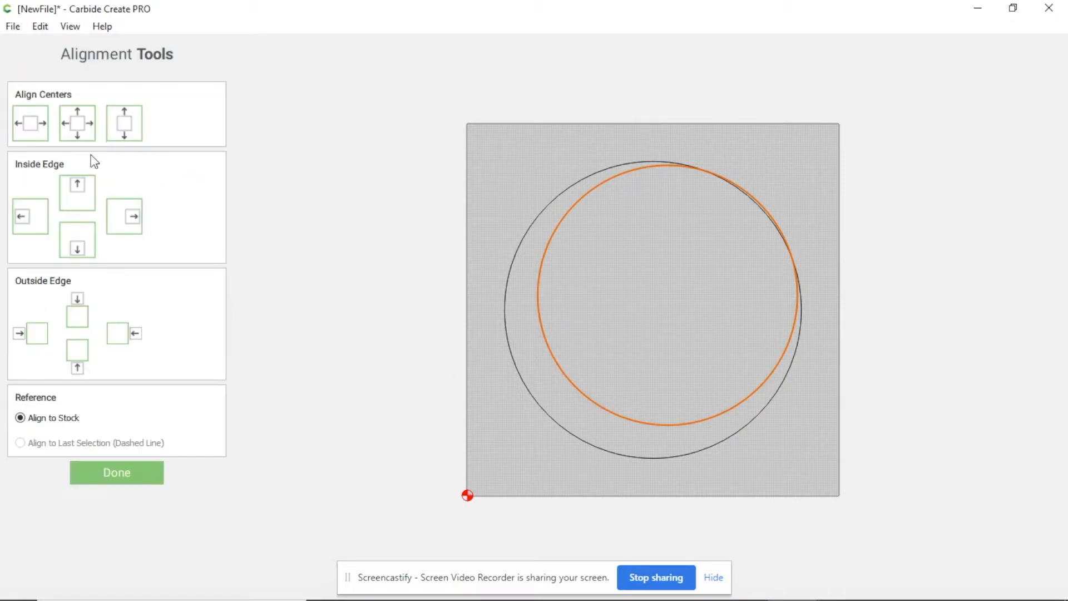
left_click(87, 112)
left_click(103, 470)
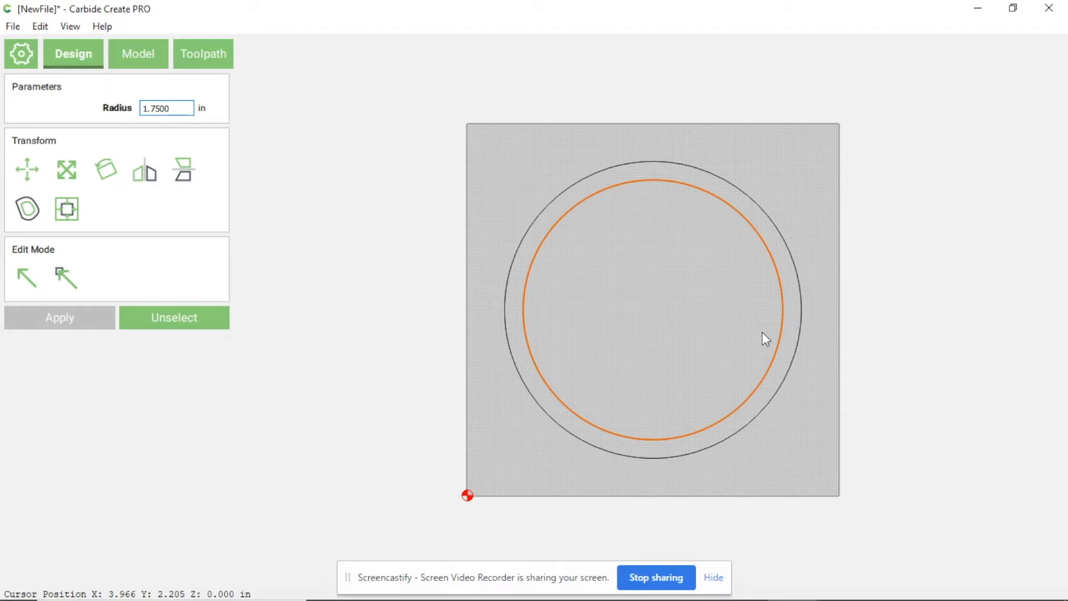
left_click(888, 250)
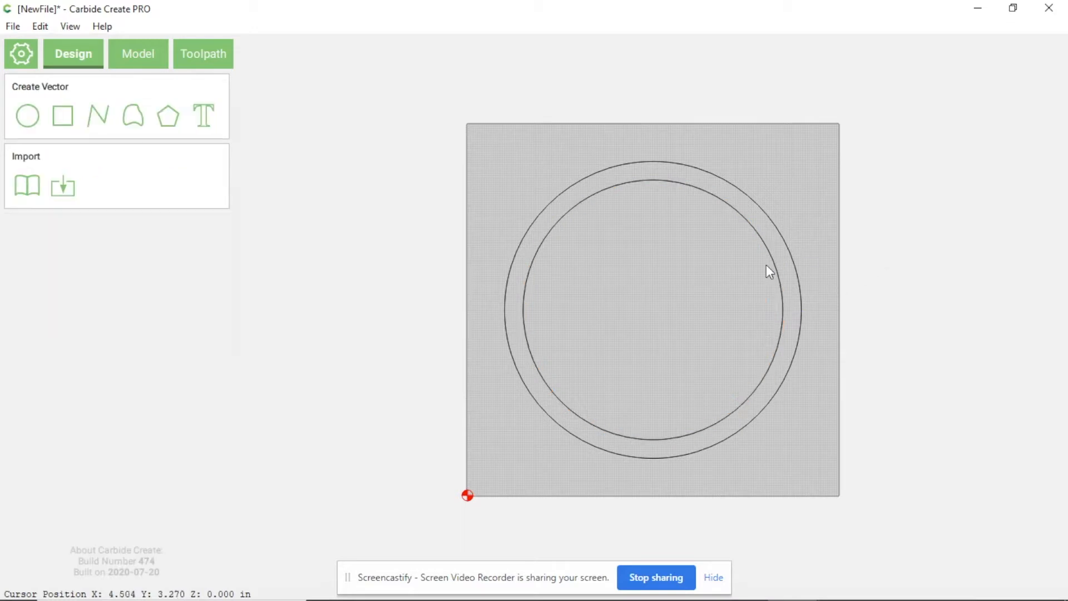
Duplicate the 1.75 in radius circle and move the copy upward, clear of the two concentric circles' outlines.
left_click(774, 268)
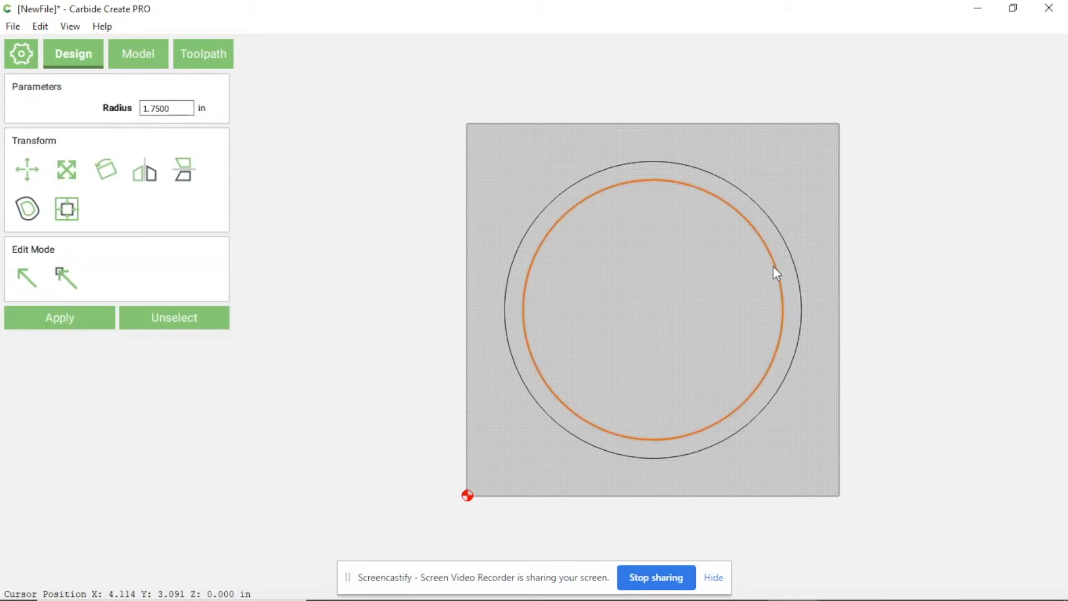
key("ctrl+d")
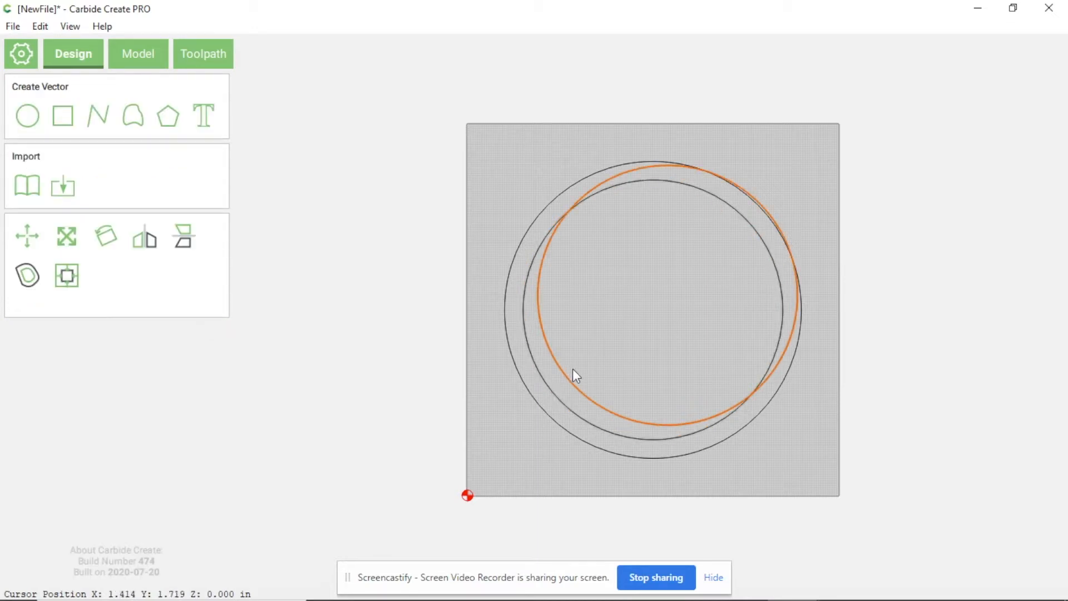
left_click_drag(567, 377, 559, 359)
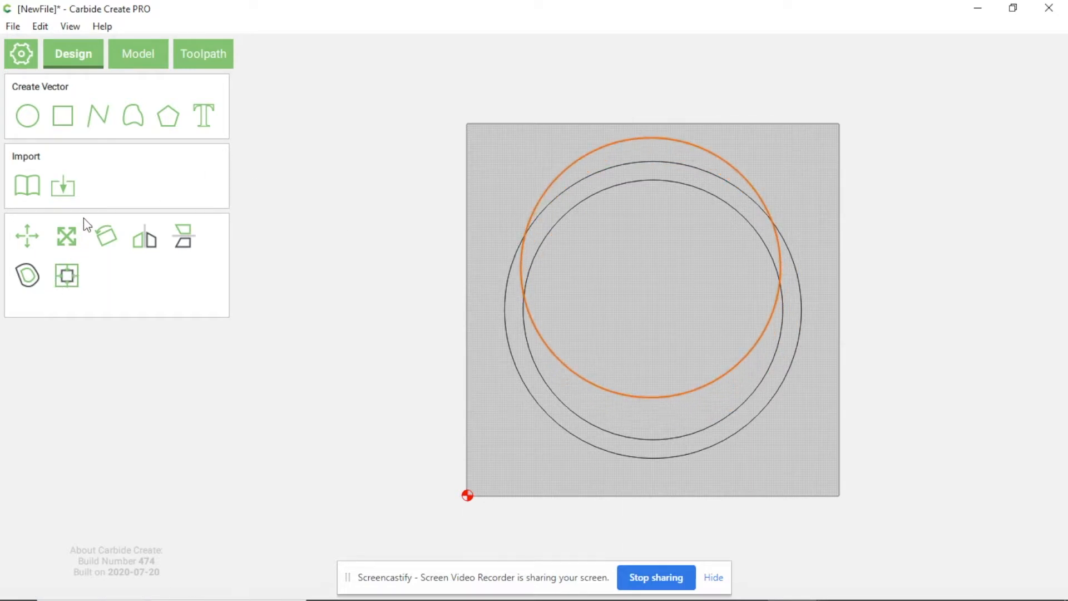
left_click(542, 141)
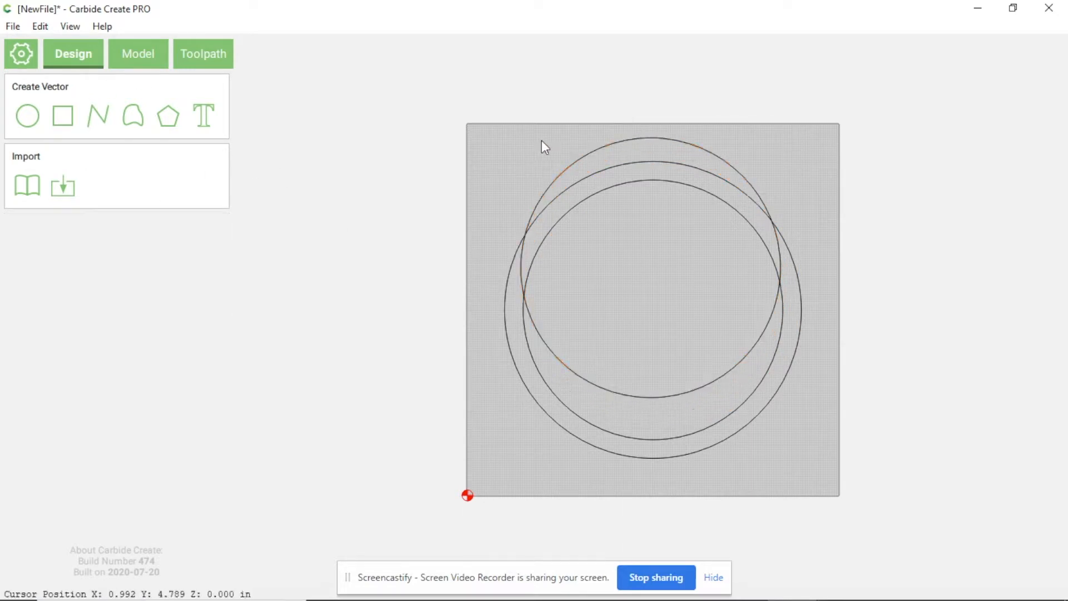
Set the offset copy's radius to 1.625 in and center it on the stock in both directions.
left_click(582, 158)
double_click(179, 110)
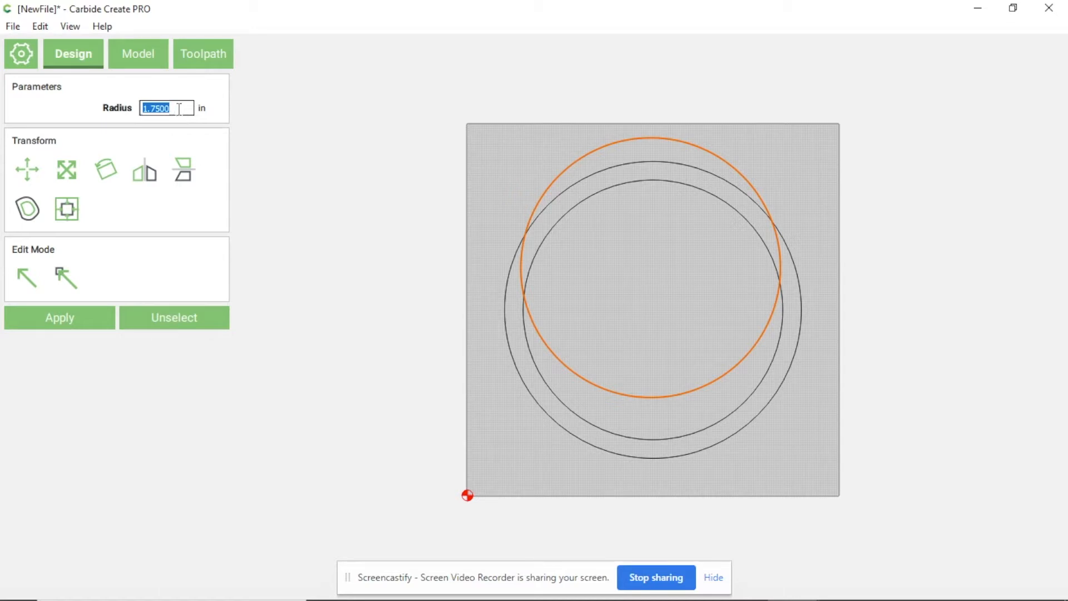
type("1.625")
key("Return")
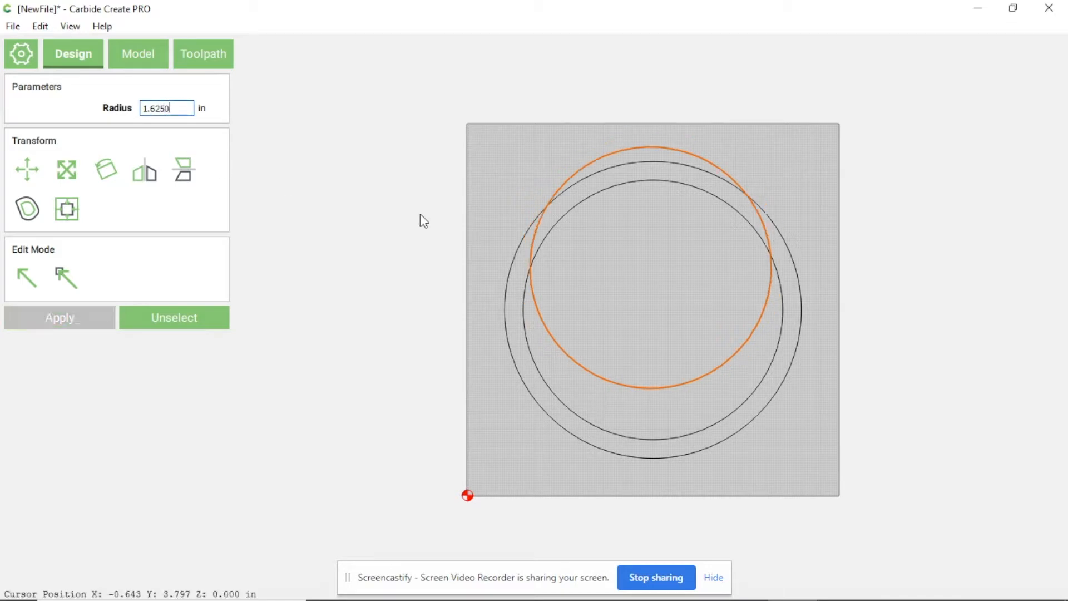
left_click(64, 211)
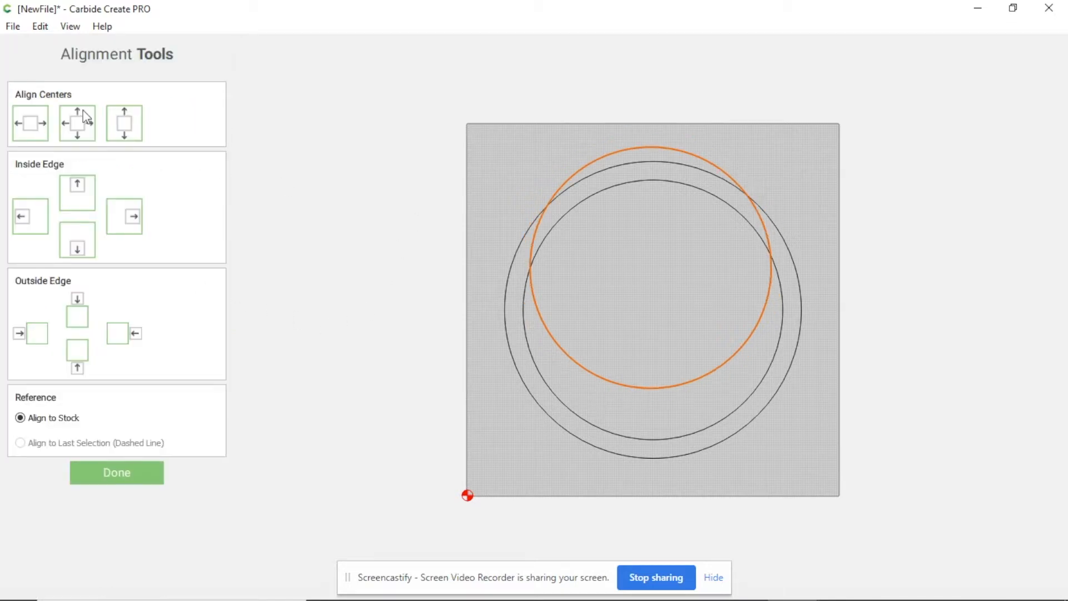
left_click(84, 129)
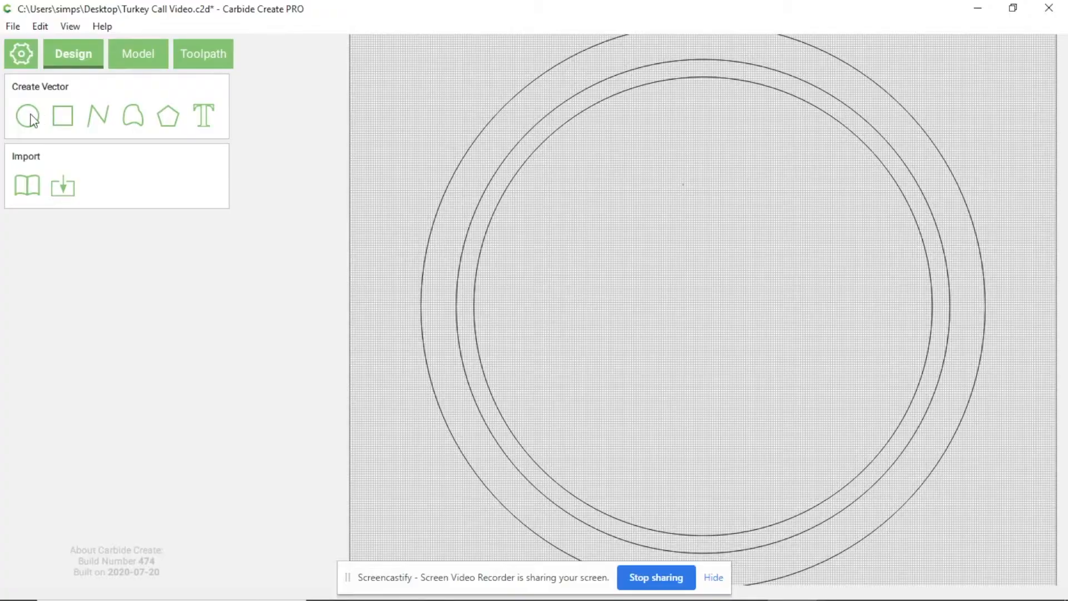
Draw a new circle inside the three concentric rings and set its radius to 0.75 in.
left_click(28, 113)
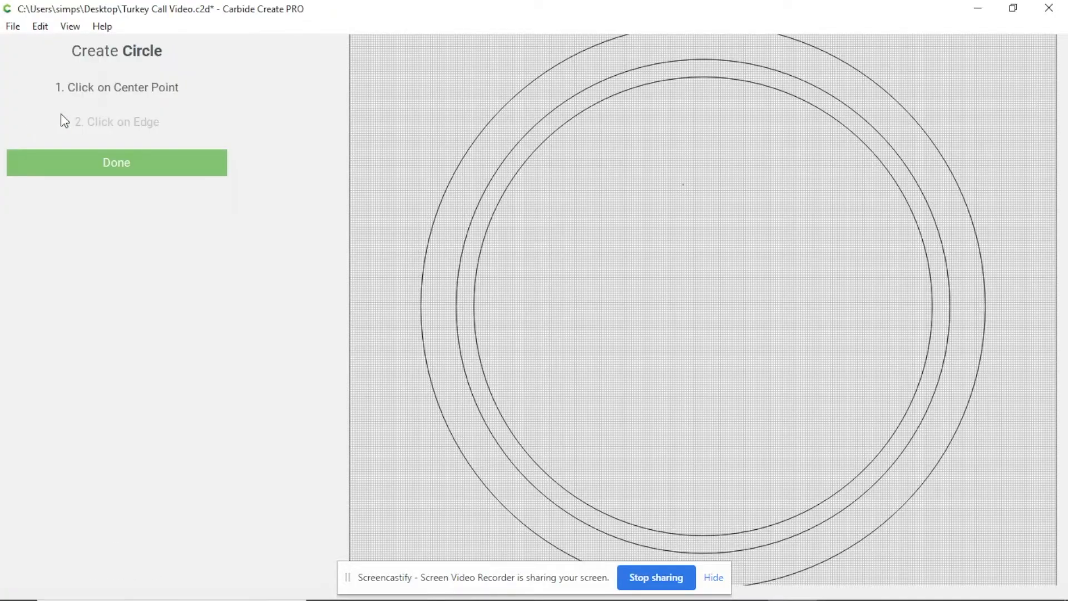
left_click(639, 243)
left_click(700, 294)
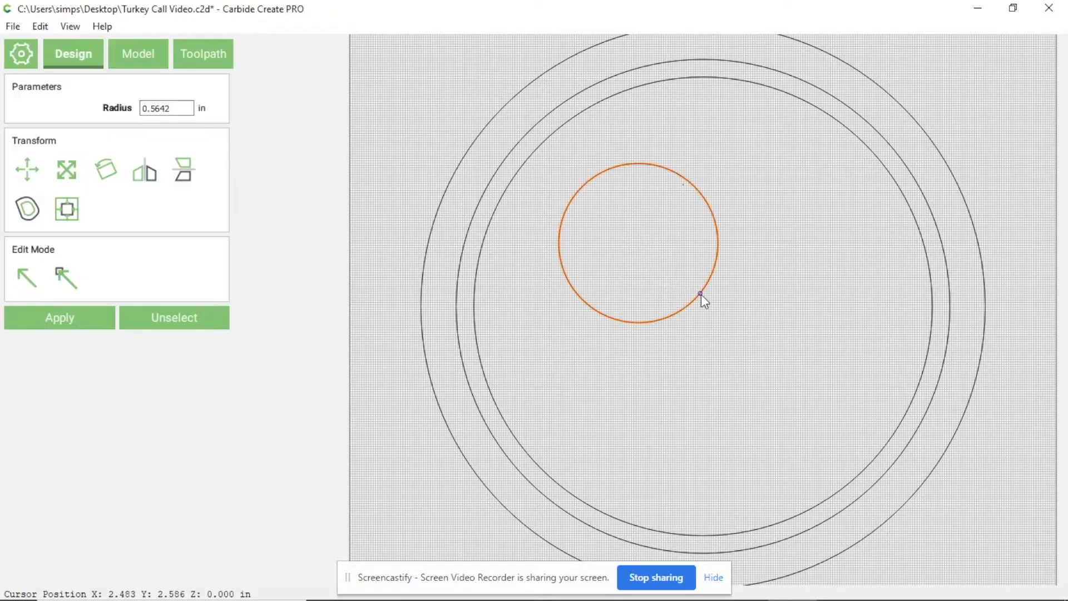
double_click(178, 108)
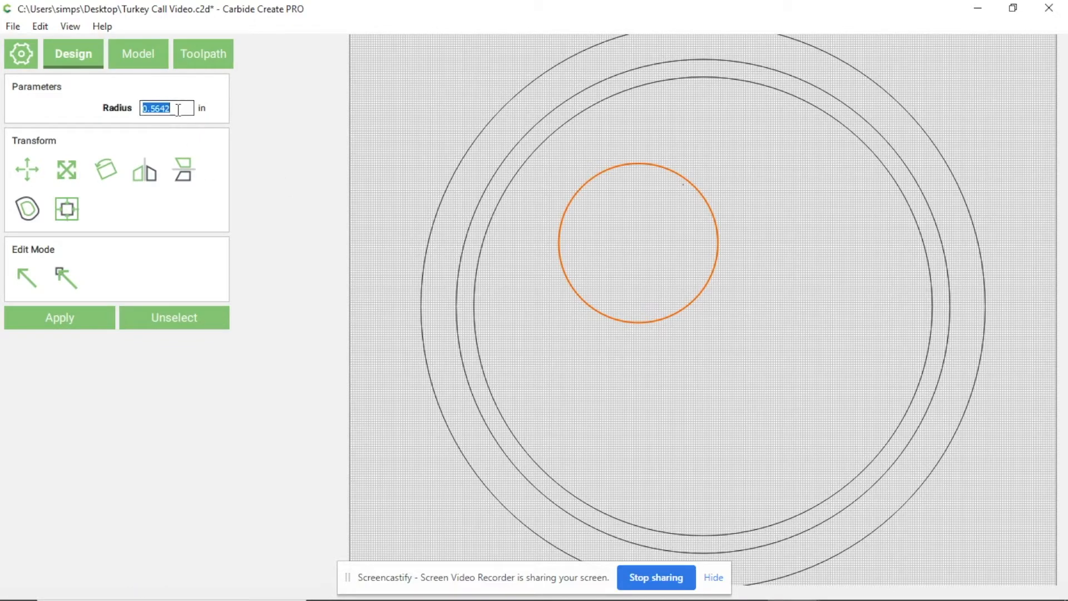
type(".75")
left_click(58, 317)
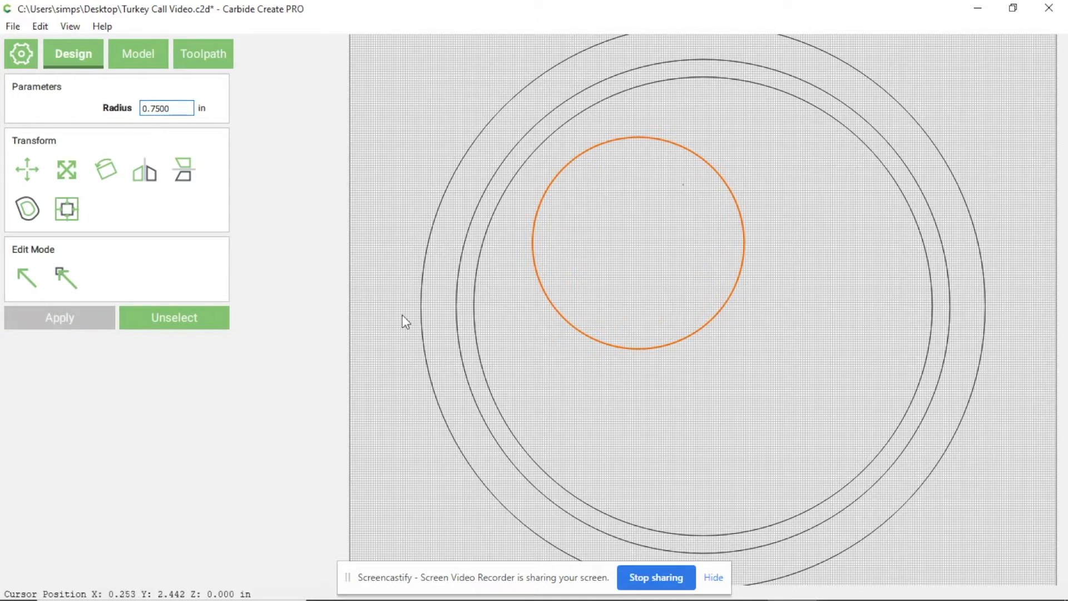
Center the 0.75 in radius circle on the stock both horizontally and vertically.
left_click(64, 207)
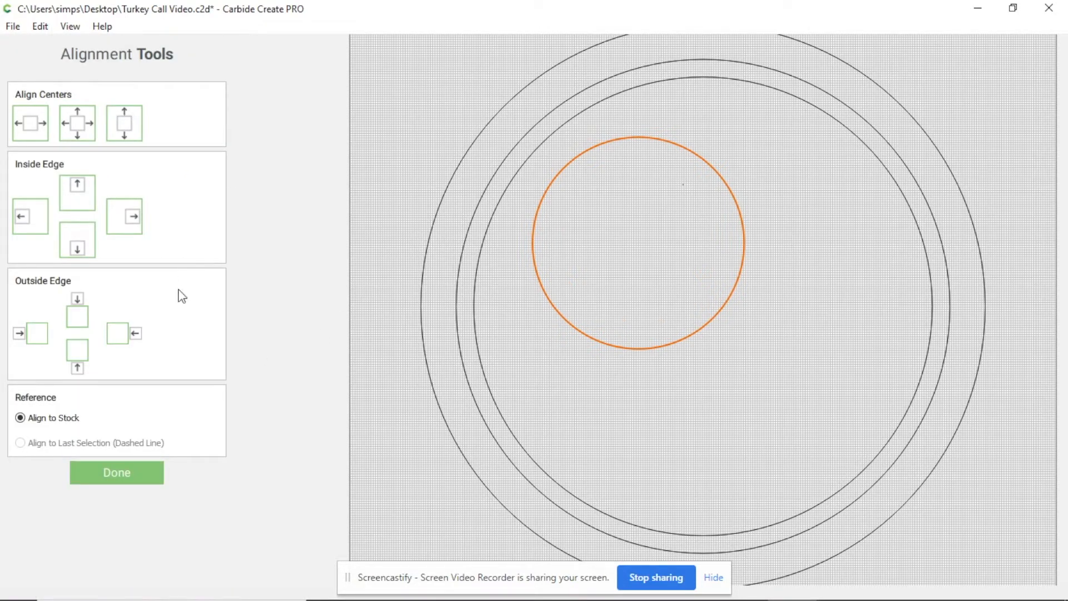
left_click(86, 126)
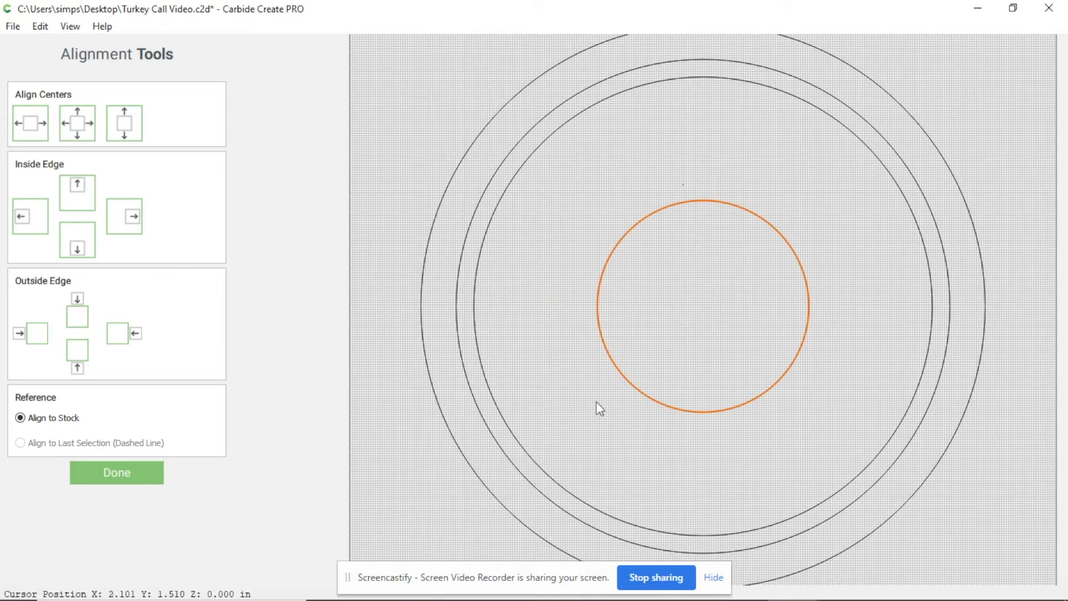
left_click(580, 389)
Duplicate the centered 0.75 in radius circle three times.
left_click(622, 370)
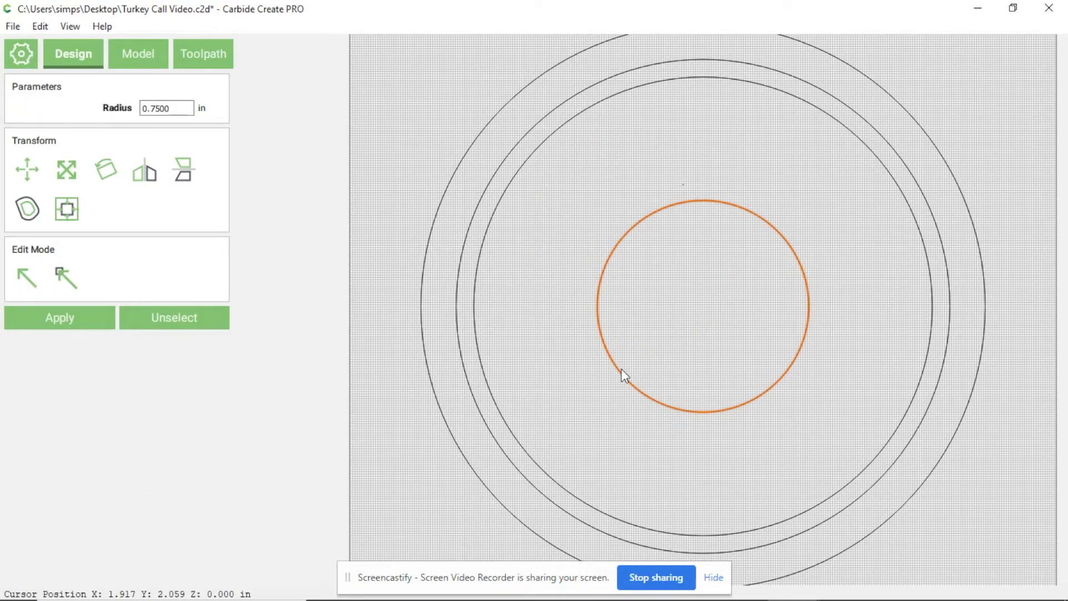
key("ctrl+d")
key("ctrl+d")
key("ctrl+d")
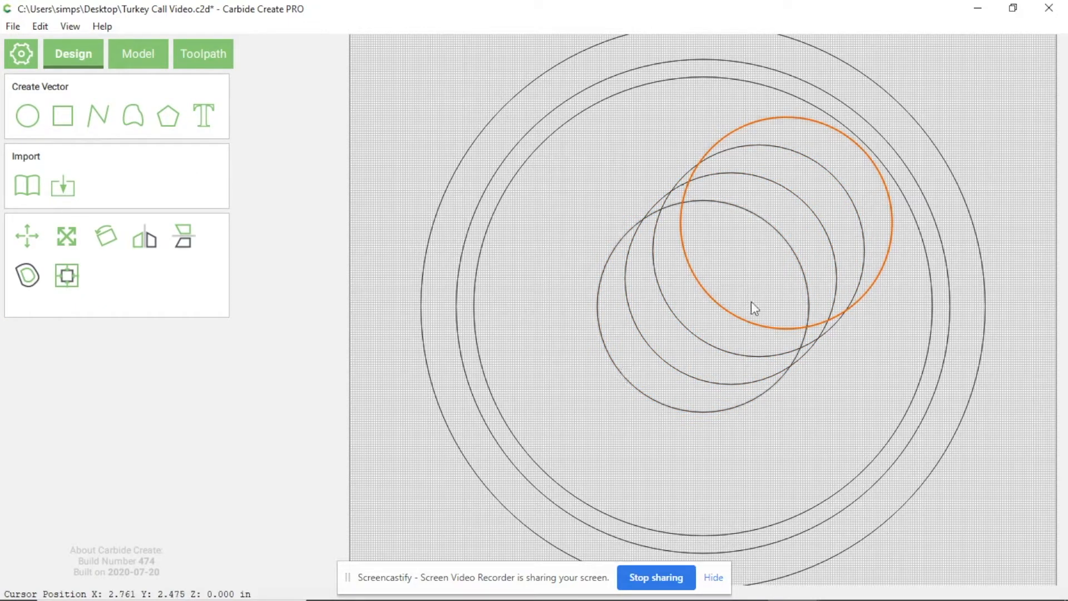
Select the three circle copies together and center them on the stock, using the stock as alignment reference.
left_click(704, 338, "shift")
left_click(655, 355, "shift")
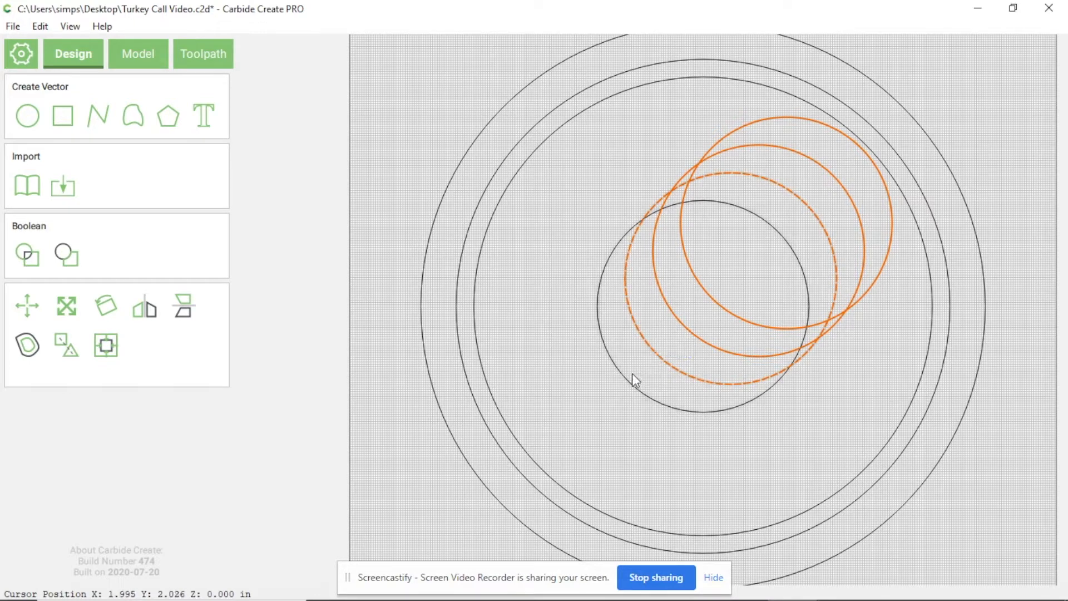
left_click(112, 344)
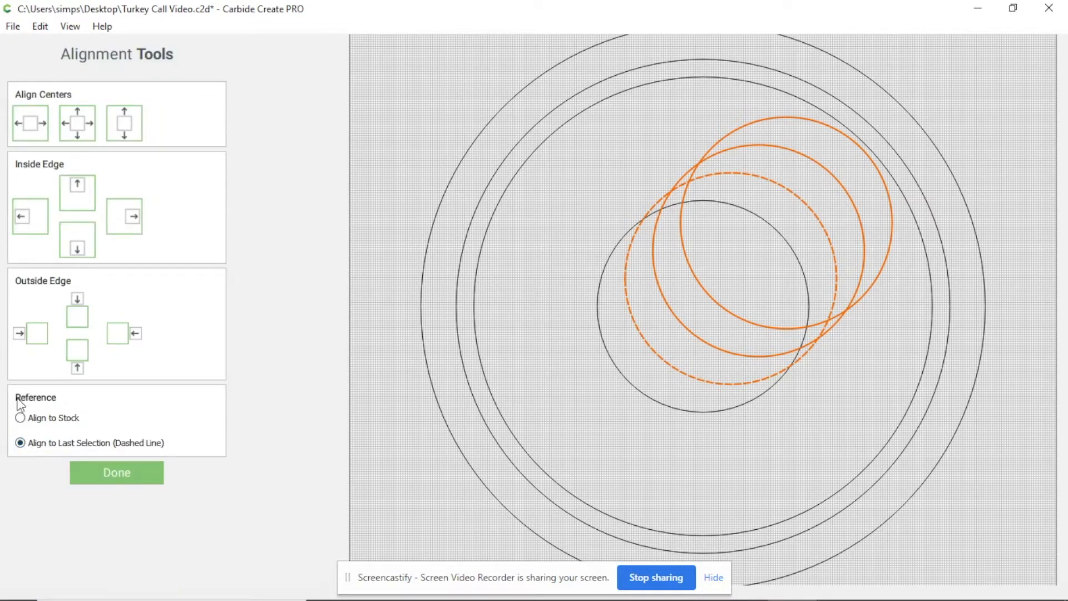
left_click(21, 418)
left_click(78, 123)
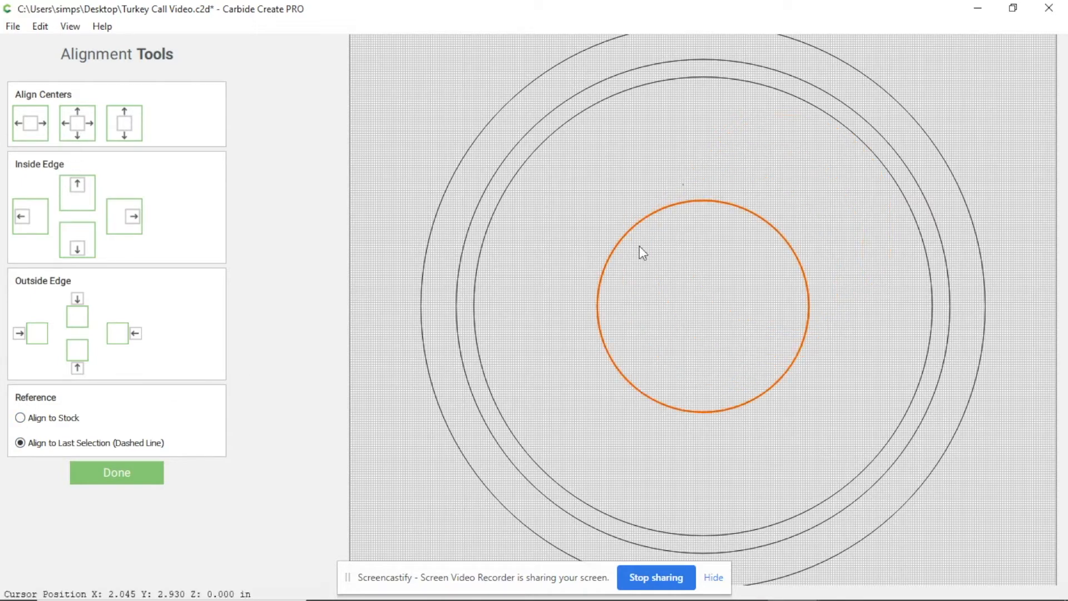
left_click(599, 161)
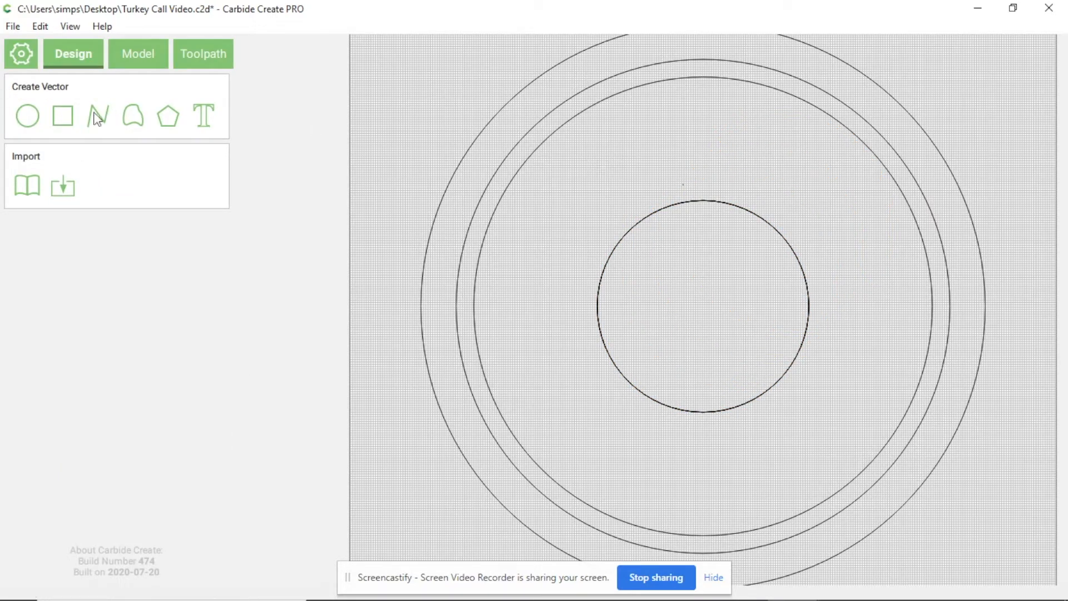
Draw another circle inside the three large rings and set its radius to 0.875 in.
left_click(37, 125)
left_click(661, 144)
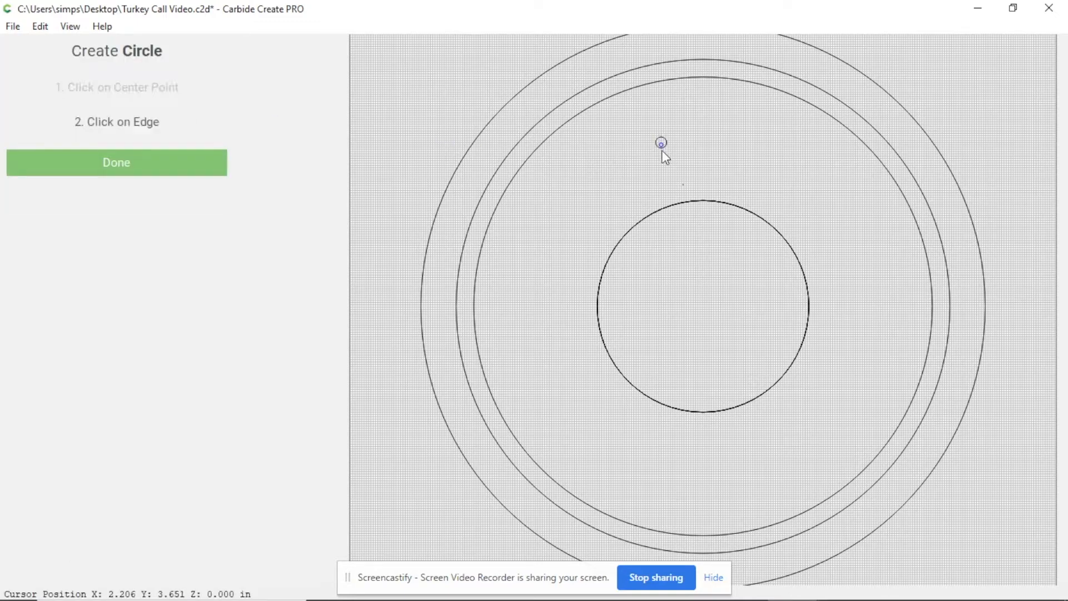
left_click(735, 215)
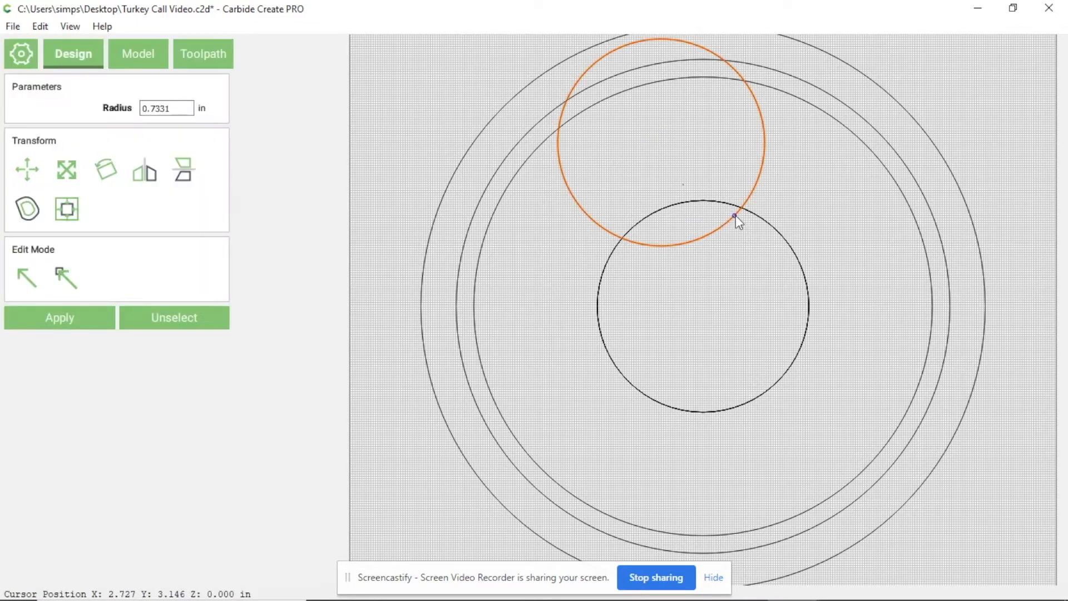
double_click(178, 111)
type(".875")
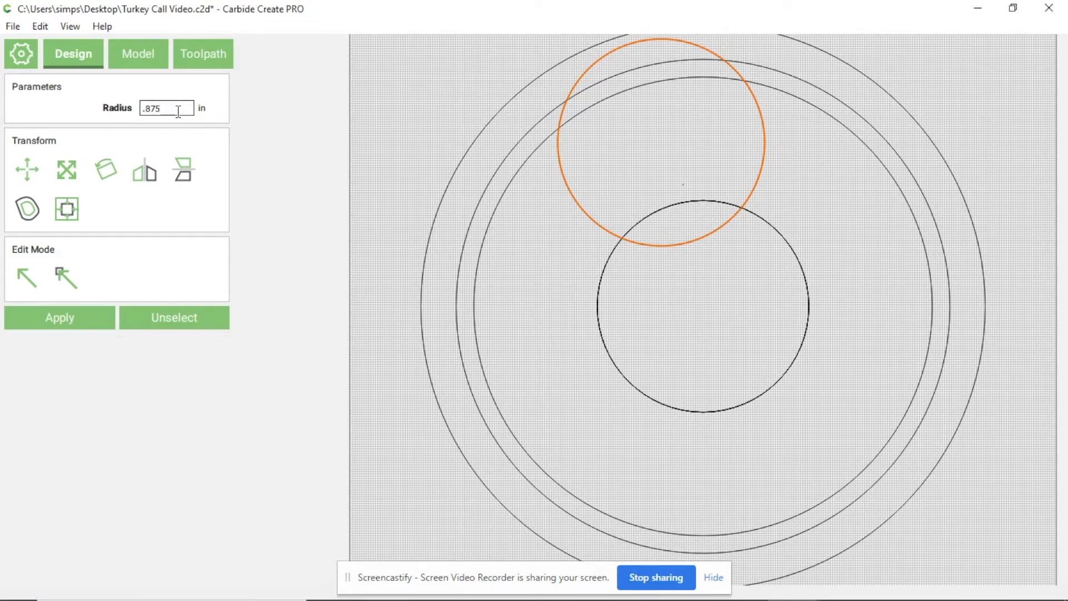
left_click(51, 322)
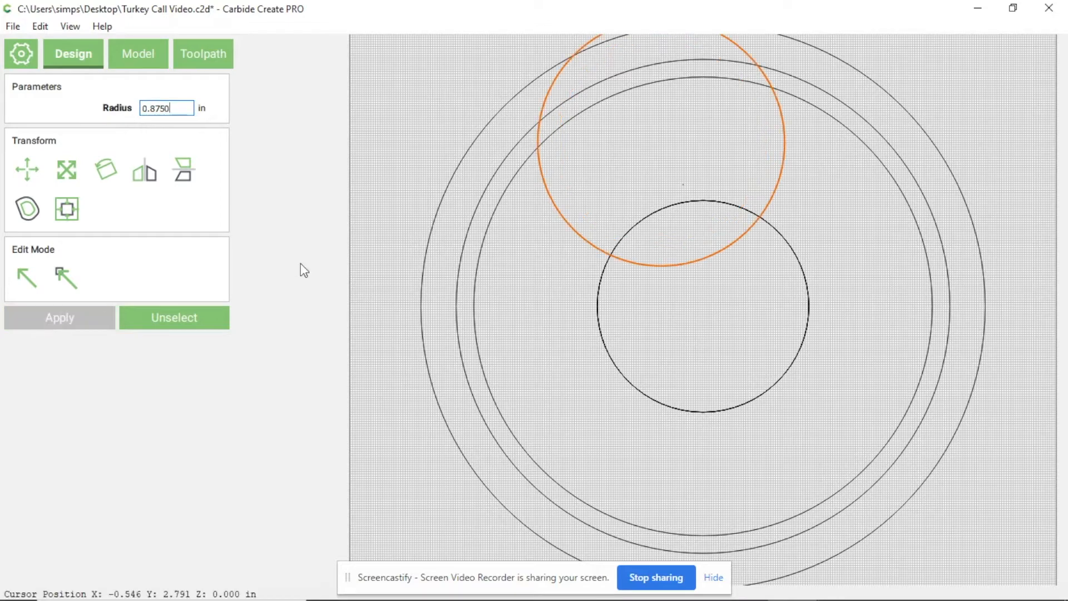
Center the 0.875 in radius circle on the stock both horizontally and vertically.
left_click(69, 213)
left_click(79, 133)
left_click(709, 464)
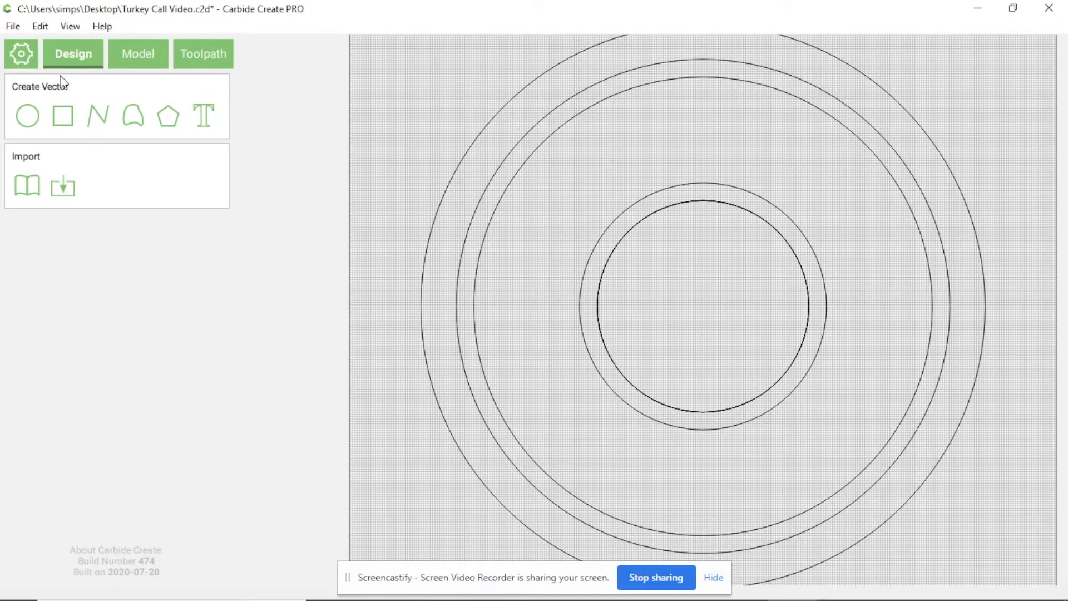
Draw an upright rectangle about 0.32 in wide and 1.49 in high over the upper part of the circles.
left_click(72, 118)
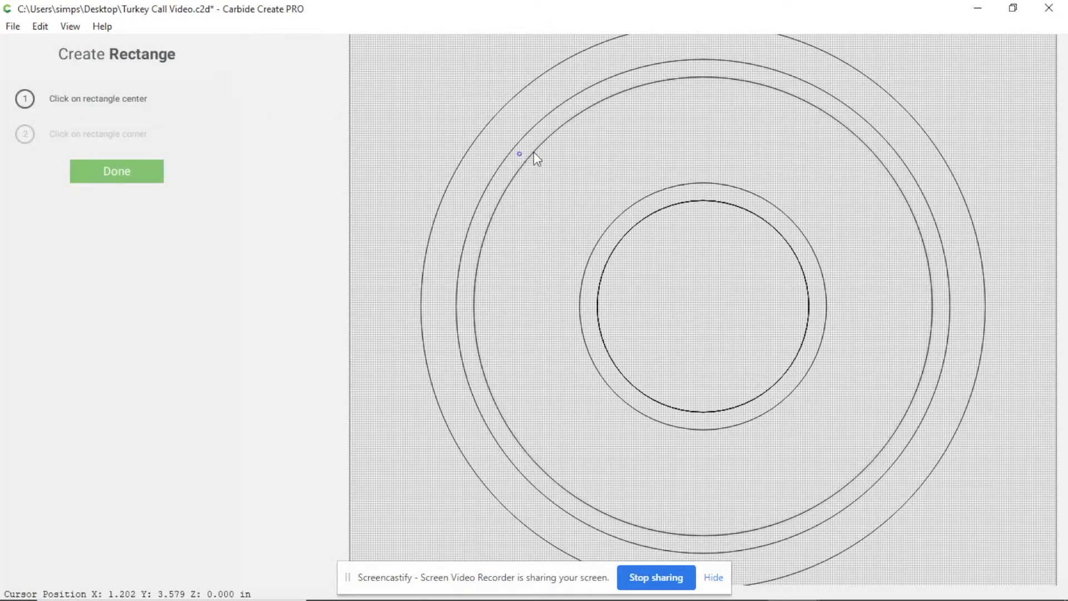
left_click(686, 159)
left_click(709, 262)
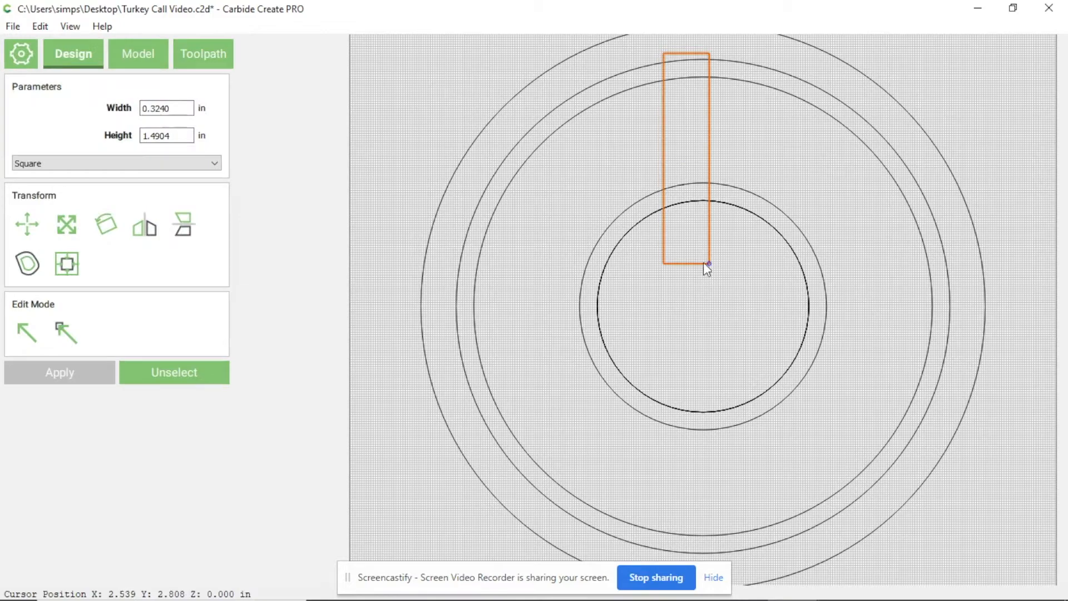
Try to resize the rectangle to a width of 0.5 in and a height of 2 in.
double_click(177, 111)
key("BackSpace")
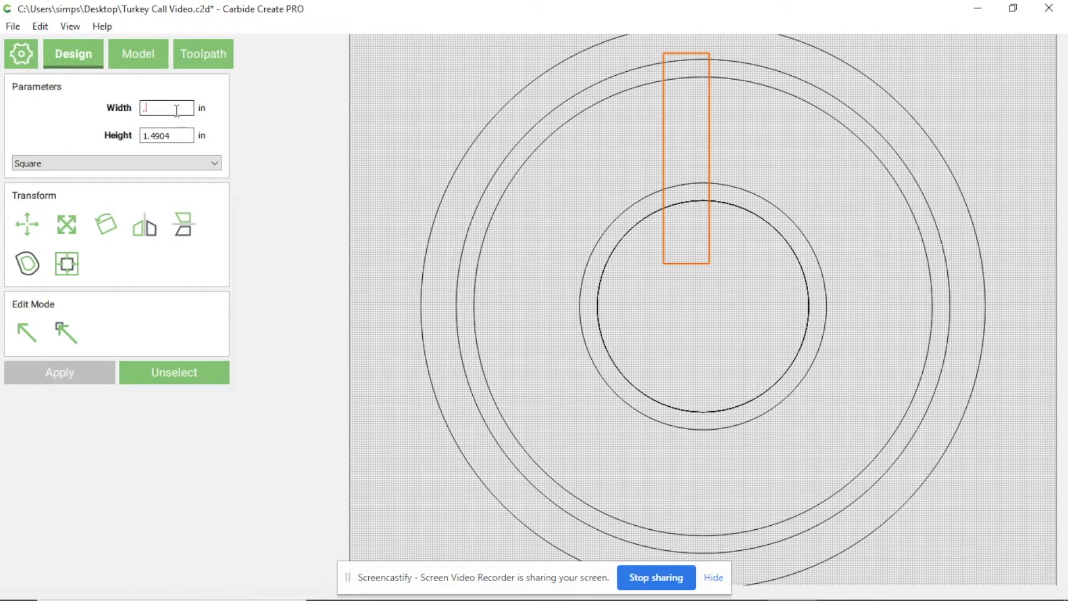
type(".5")
double_click(181, 134)
type("2")
Center the upright rectangle on the stock both horizontally and vertically.
left_click(66, 266)
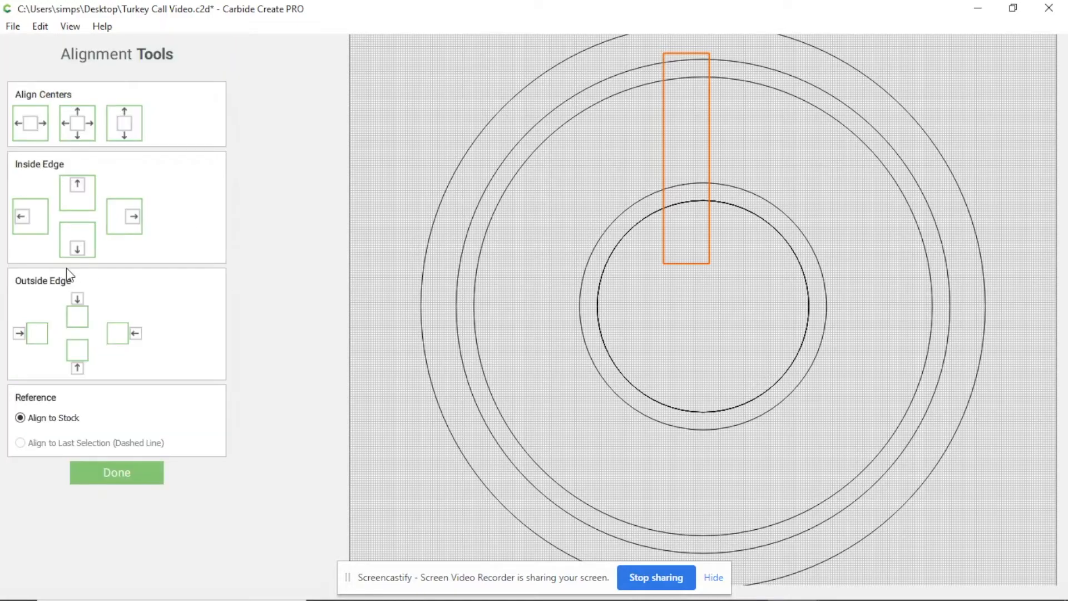
left_click(77, 123)
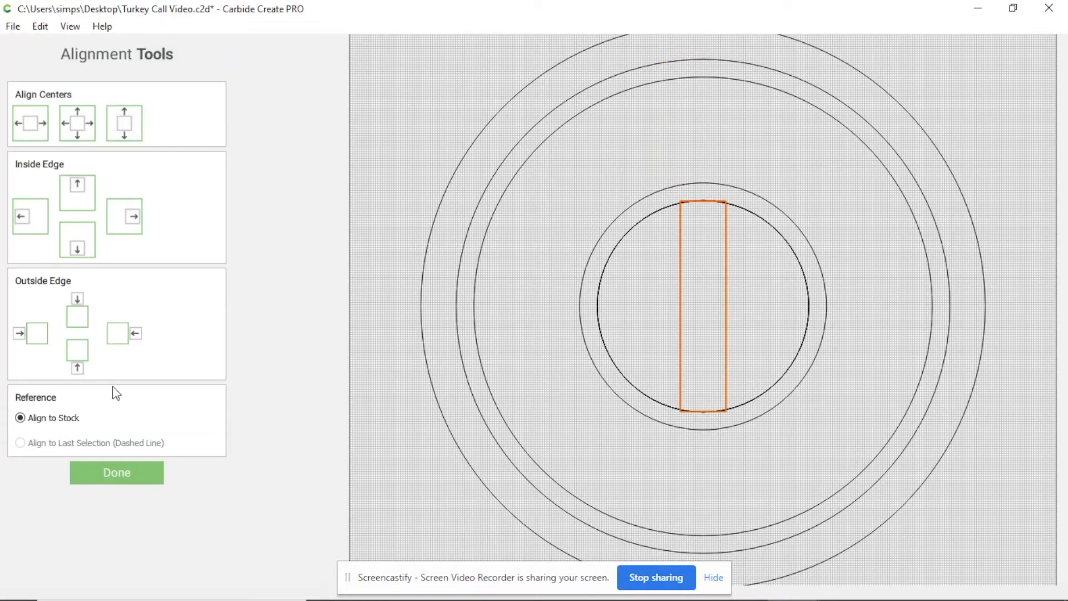
left_click(113, 473)
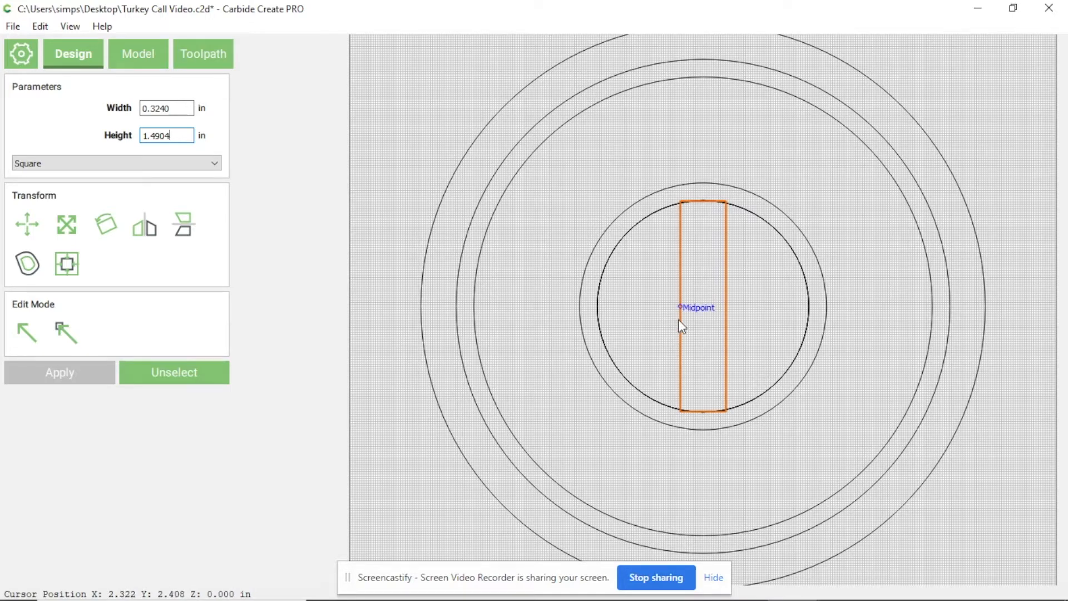
left_click(651, 137)
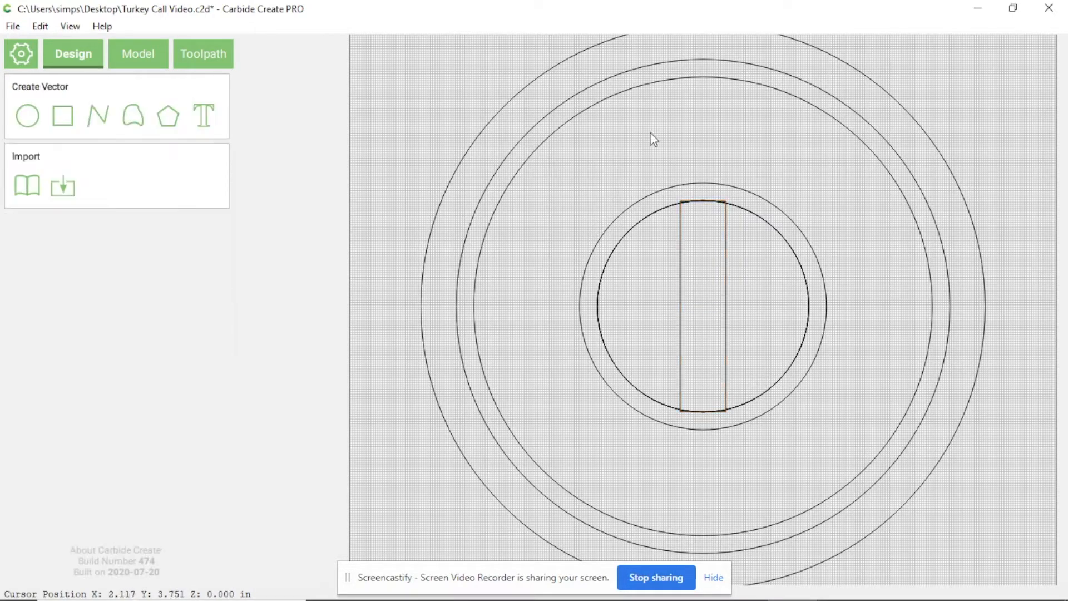
Set the centered rectangle's width to 0.5 in and its height to 2 in, and apply the new size.
left_click(680, 285)
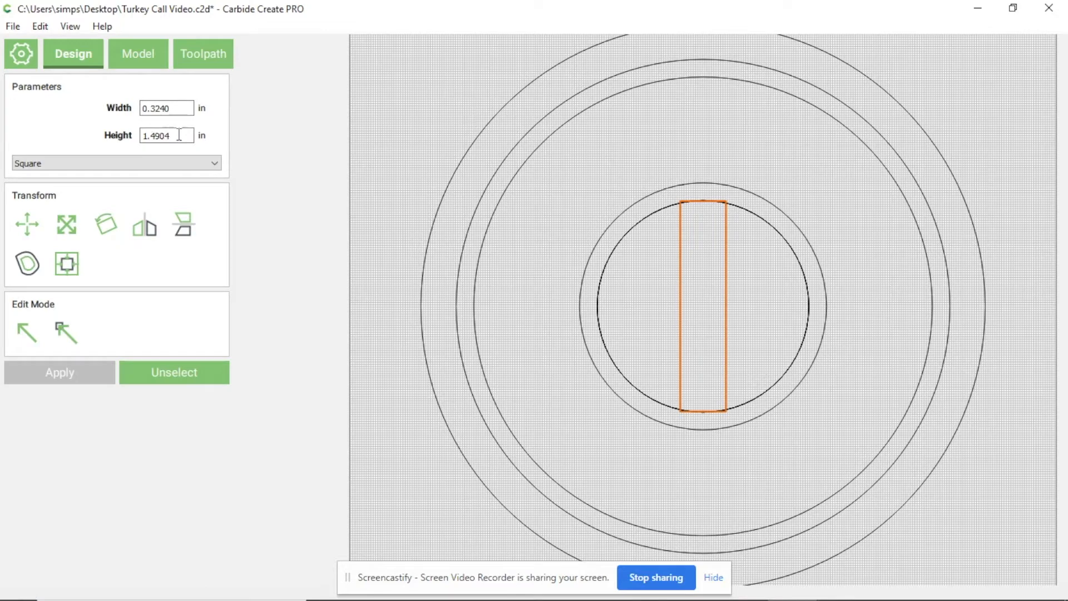
double_click(181, 108)
type(".5")
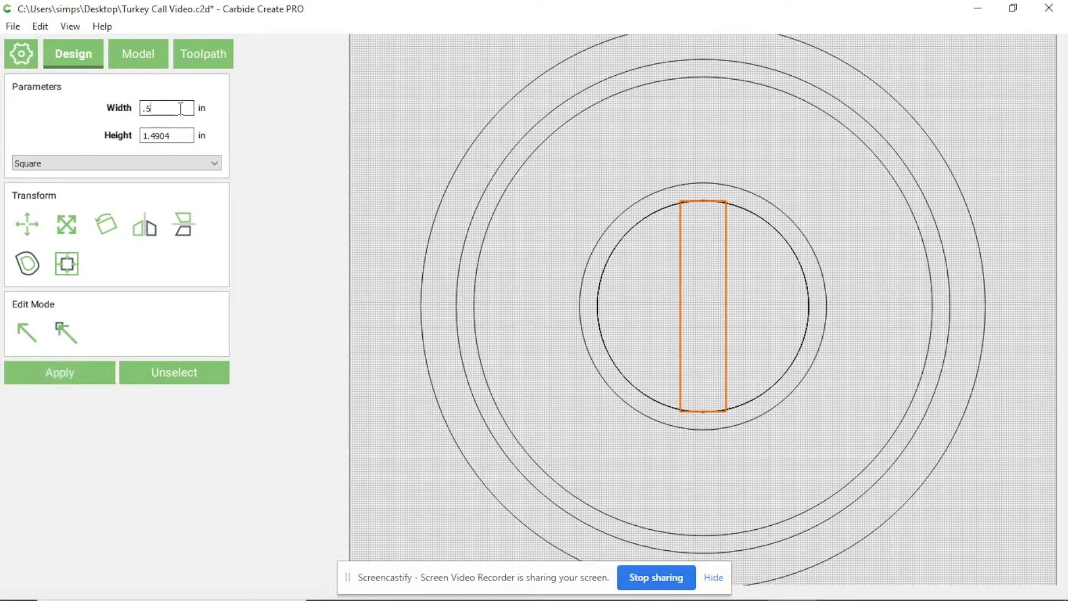
double_click(180, 135)
type("2")
key("Return")
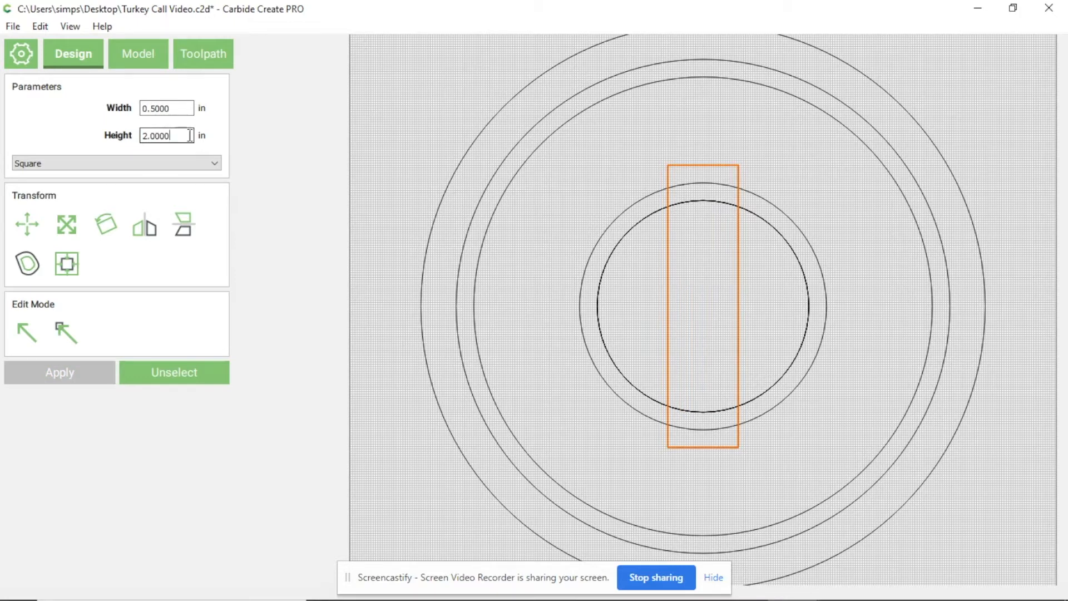
left_click(818, 195)
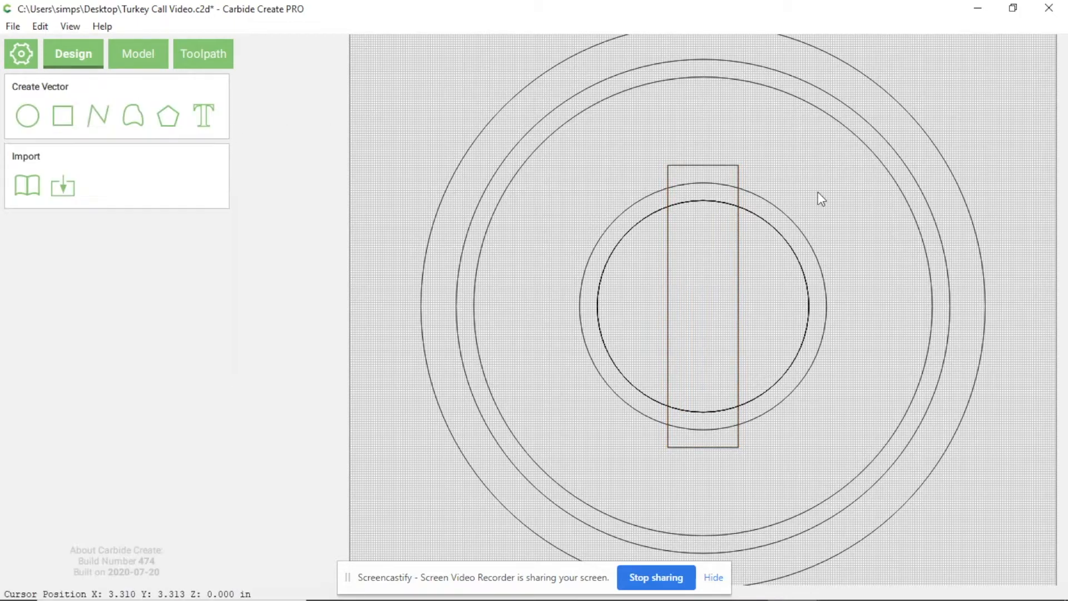
Duplicate the 0.5 by 2 in rectangle and center the copy on the stock.
left_click(726, 166)
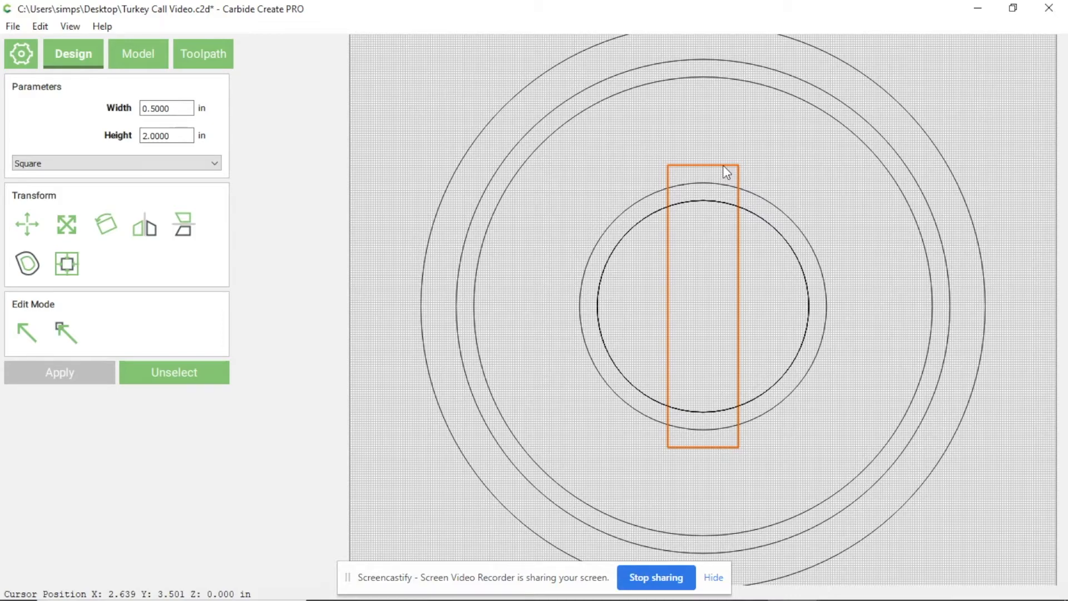
key("ctrl+v")
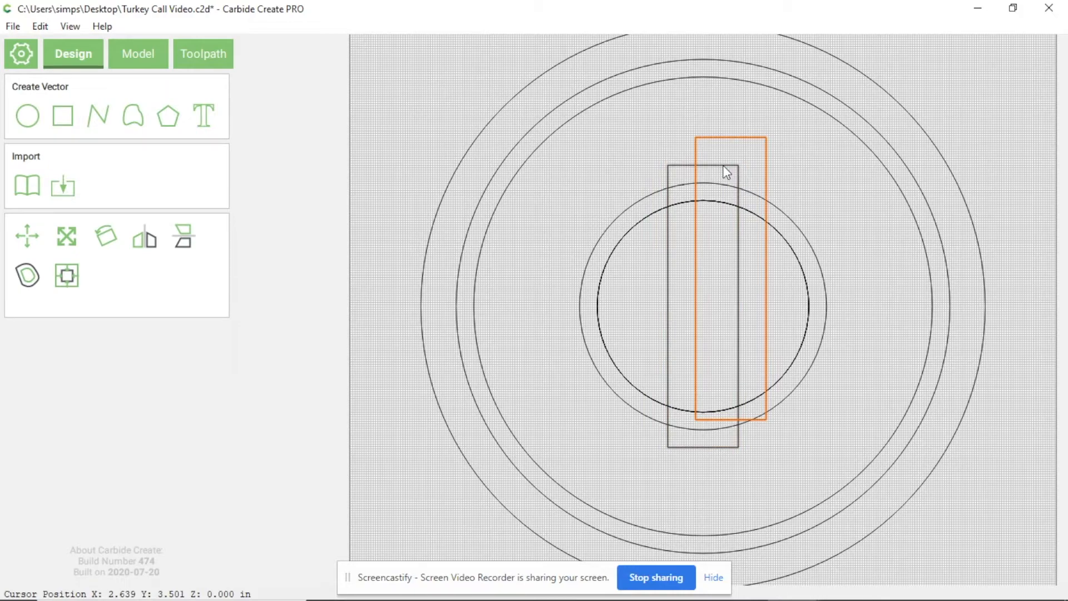
left_click(66, 276)
left_click(77, 122)
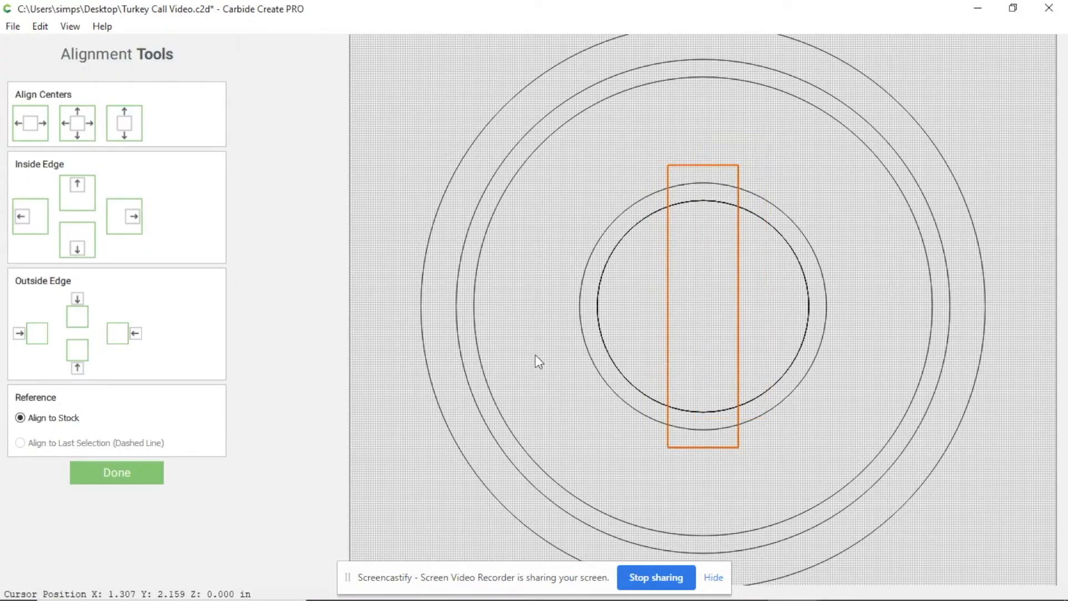
left_click(874, 277)
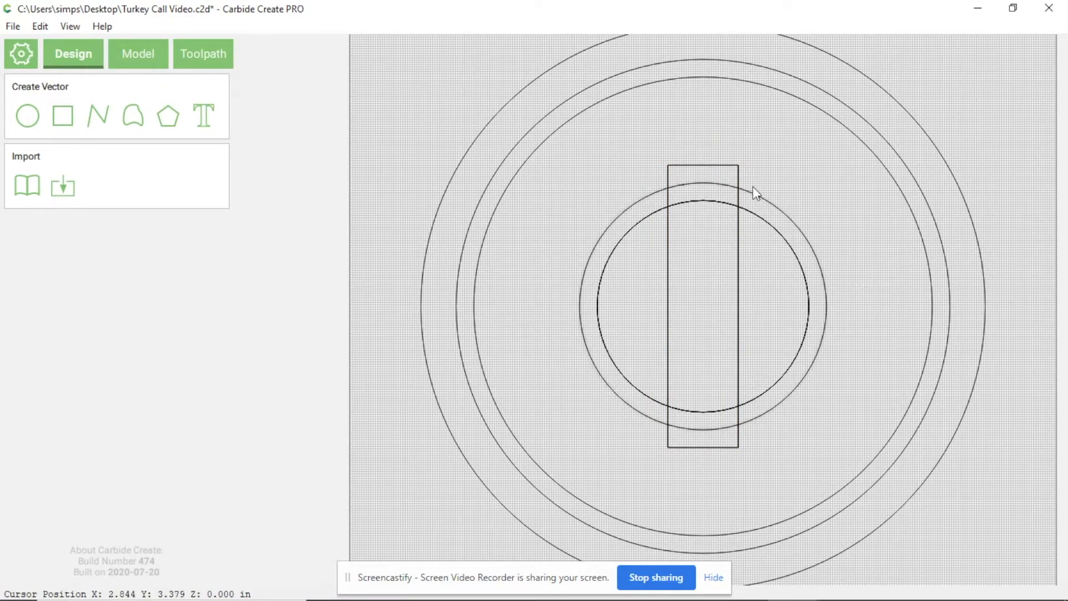
Subtract one of the rectangles from a 0.75 in radius circle with a Boolean operation.
left_click(764, 227)
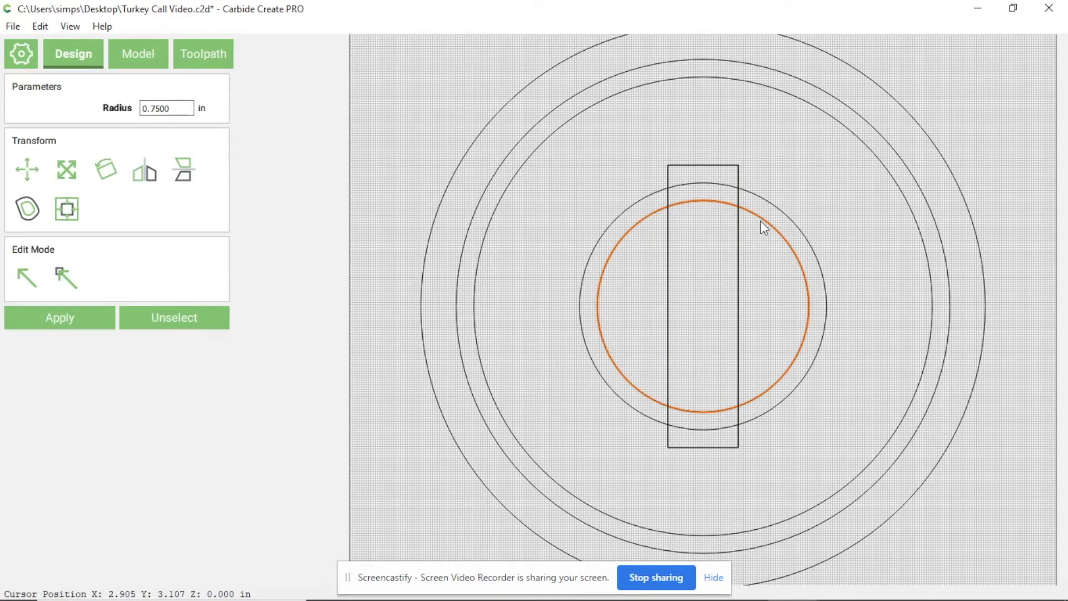
left_click(733, 262, "shift")
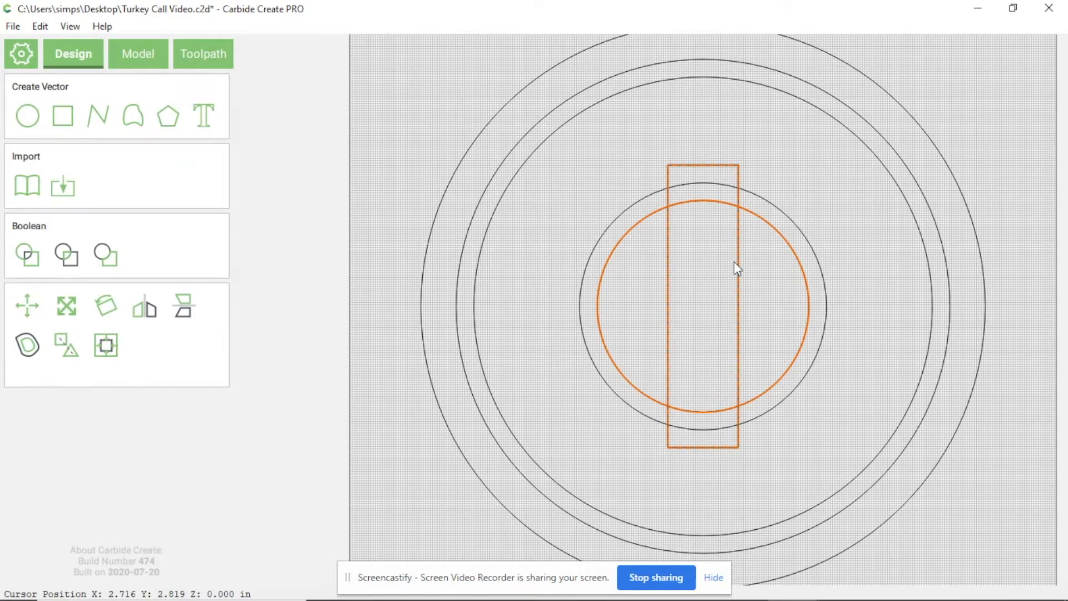
left_click(109, 259)
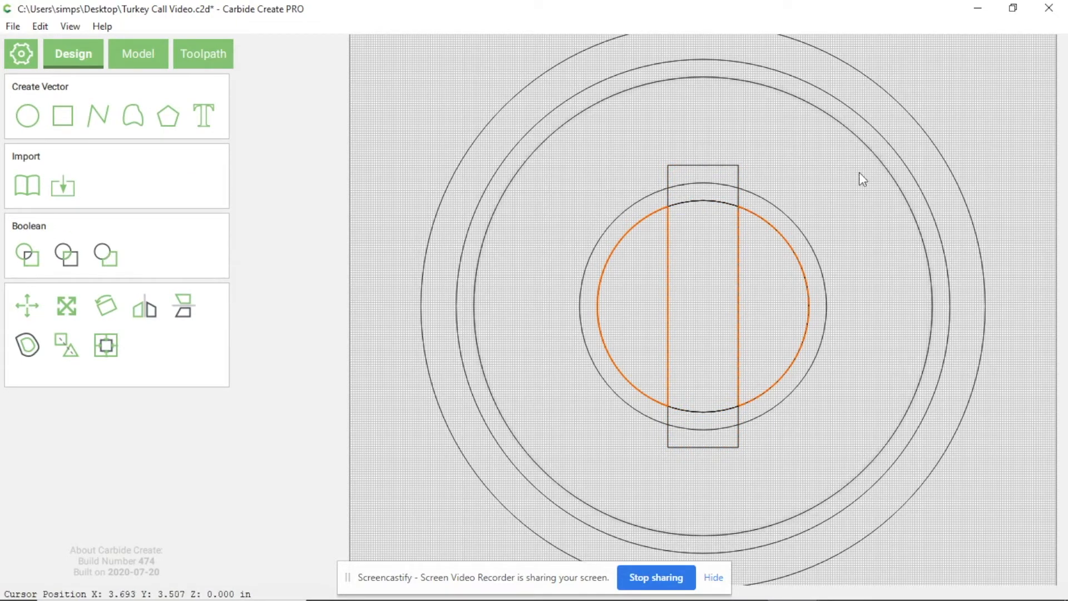
left_click(826, 179)
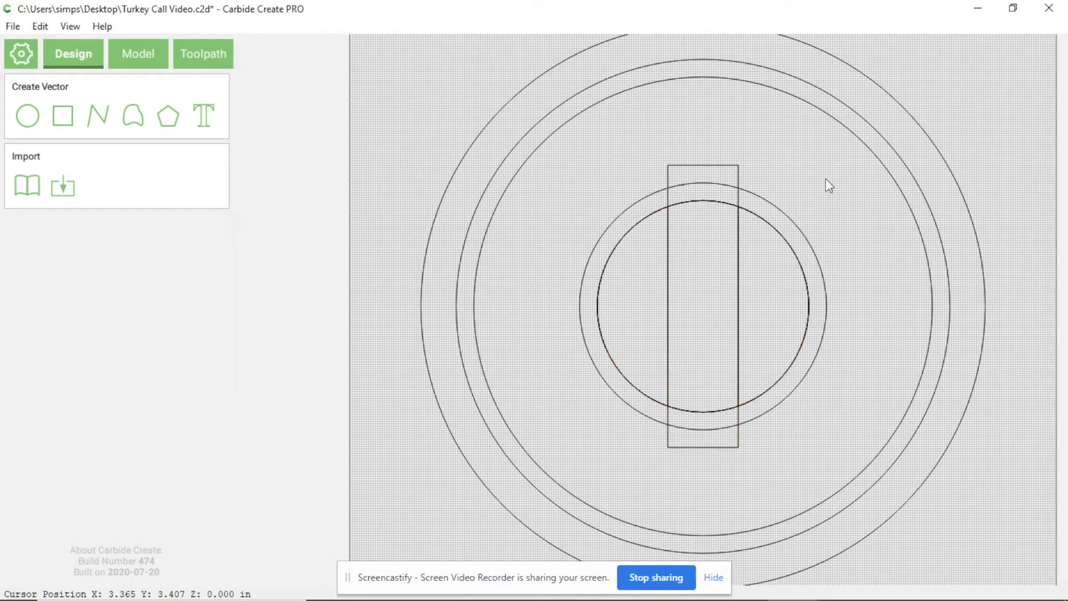
Subtract the remaining rectangle from the 0.875 in radius circle with a Boolean operation.
left_click(769, 202)
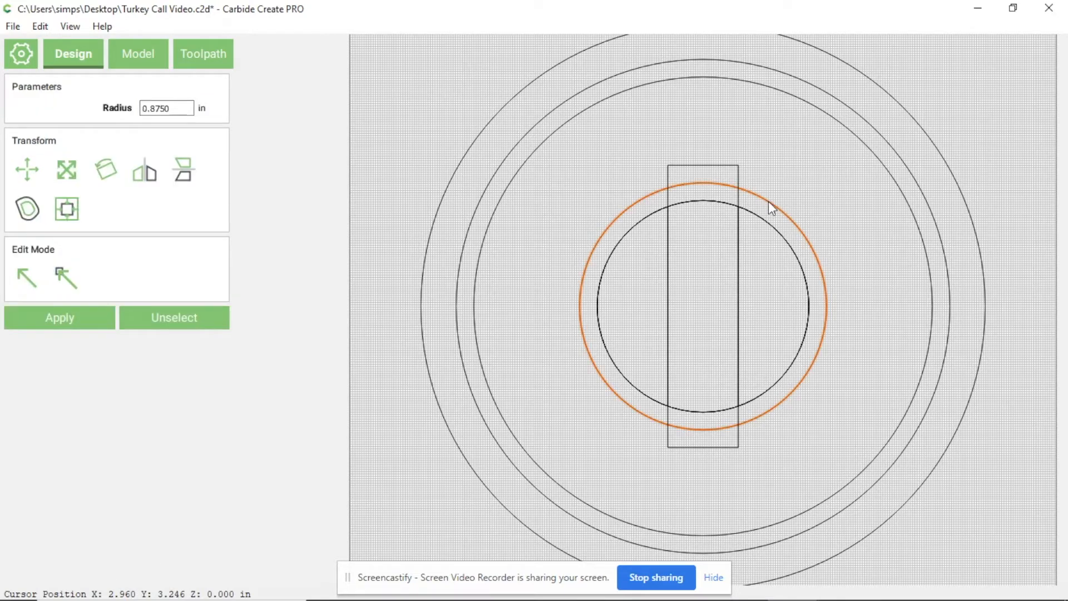
left_click(738, 173, "shift")
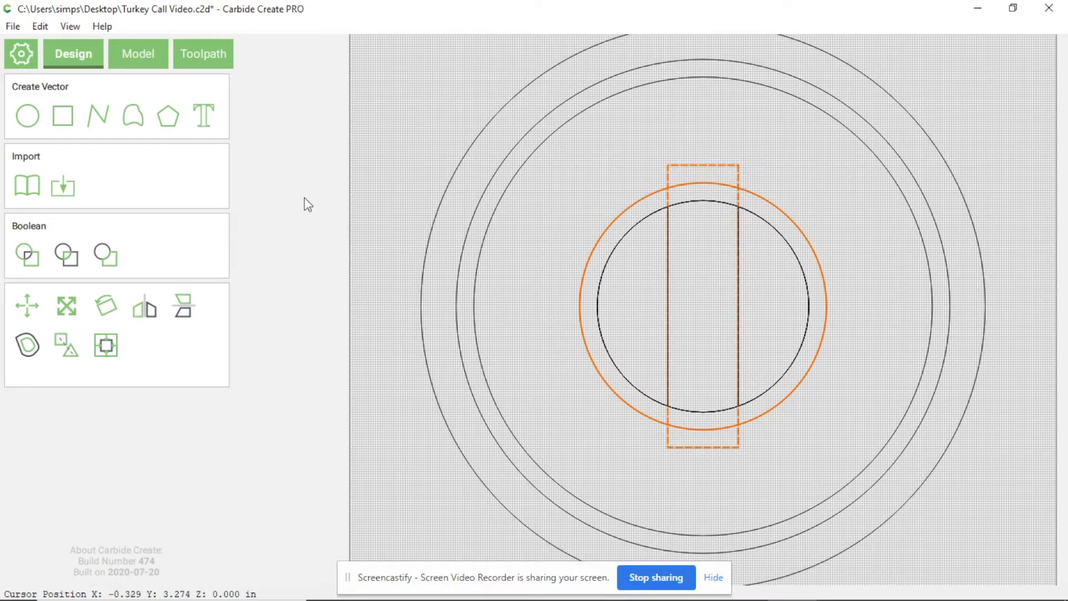
left_click(111, 259)
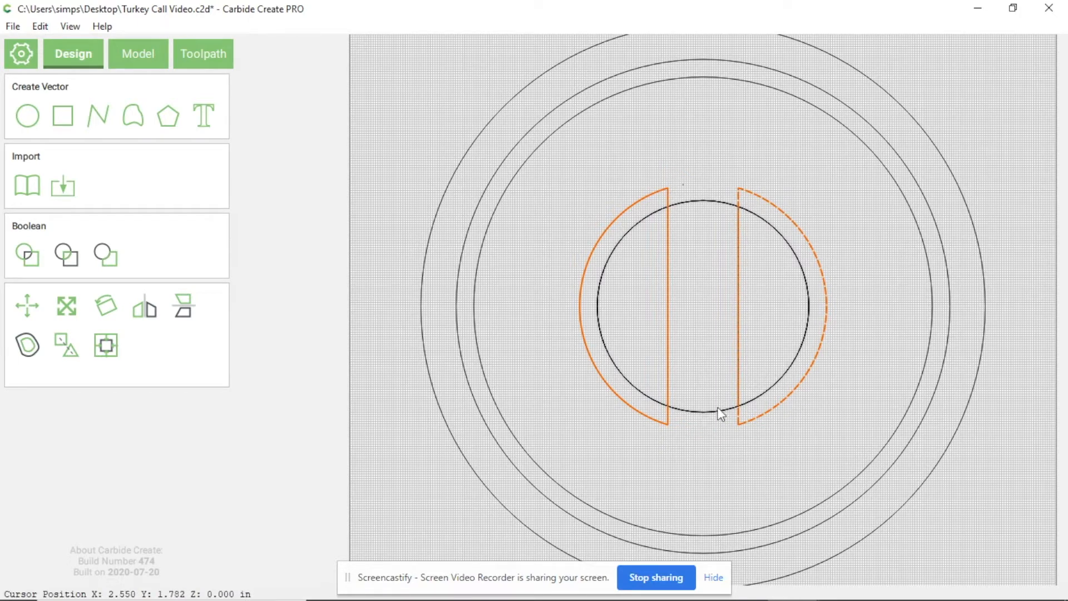
left_click(665, 141)
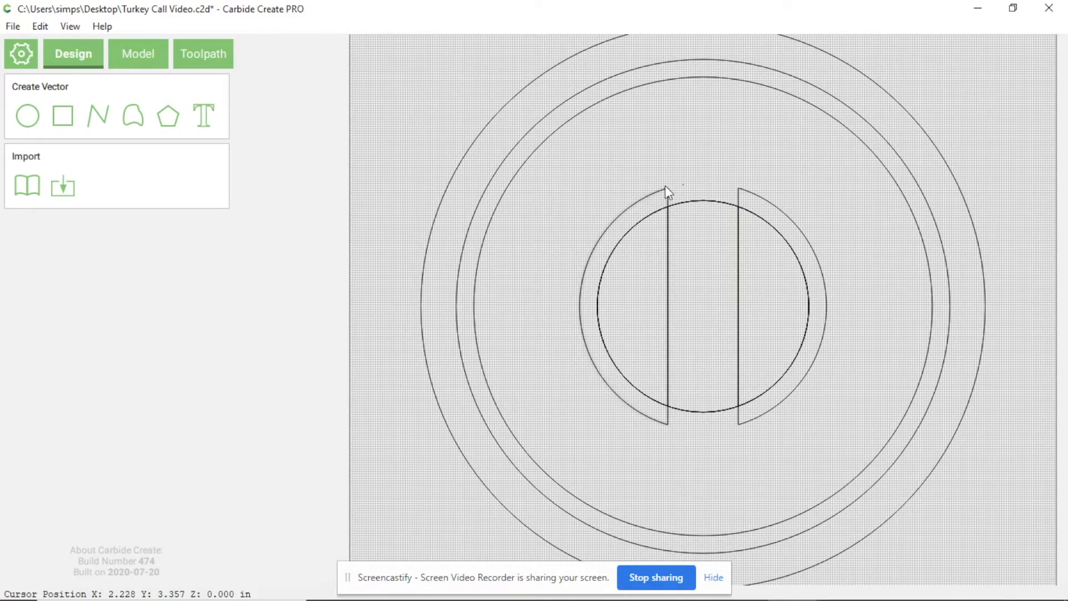
Subtract a 0.75 in radius circle from the left outer segment to form a crescent-shaped band.
left_click(625, 220)
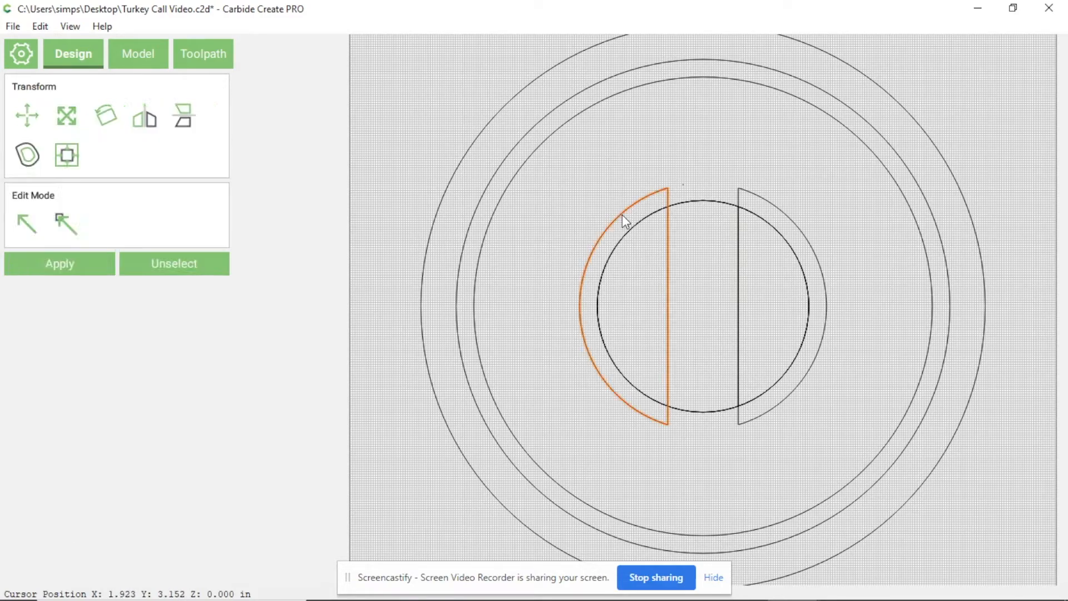
left_click(699, 200, "shift")
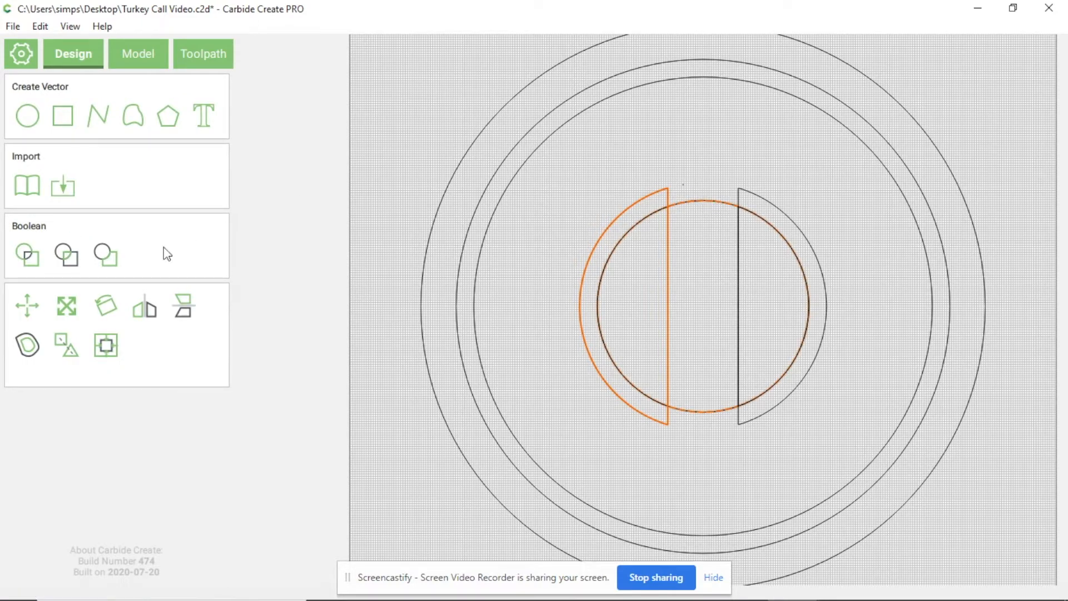
left_click(107, 257)
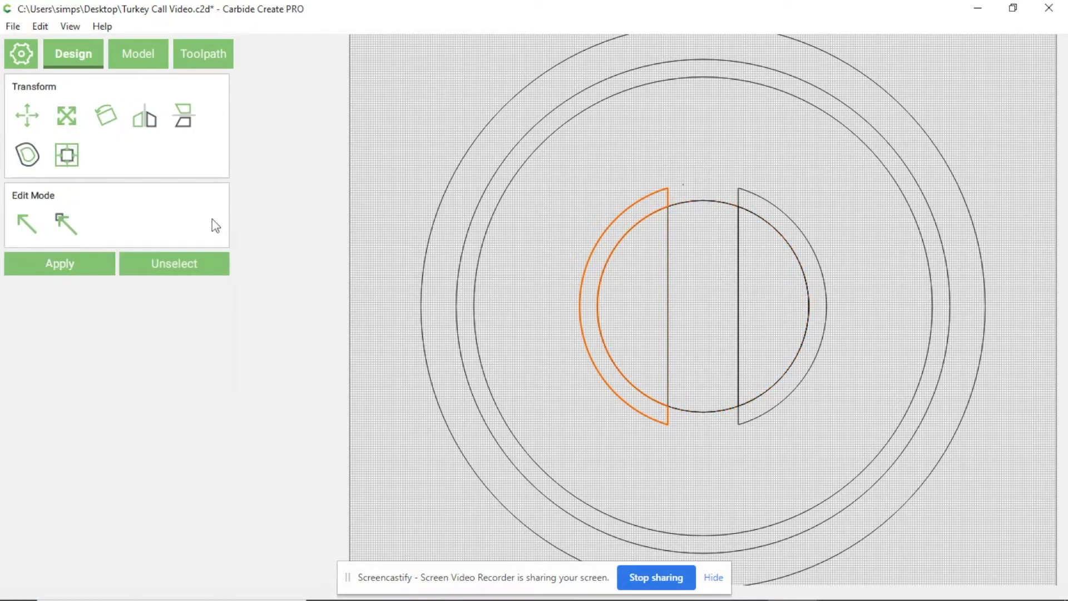
left_click(728, 156)
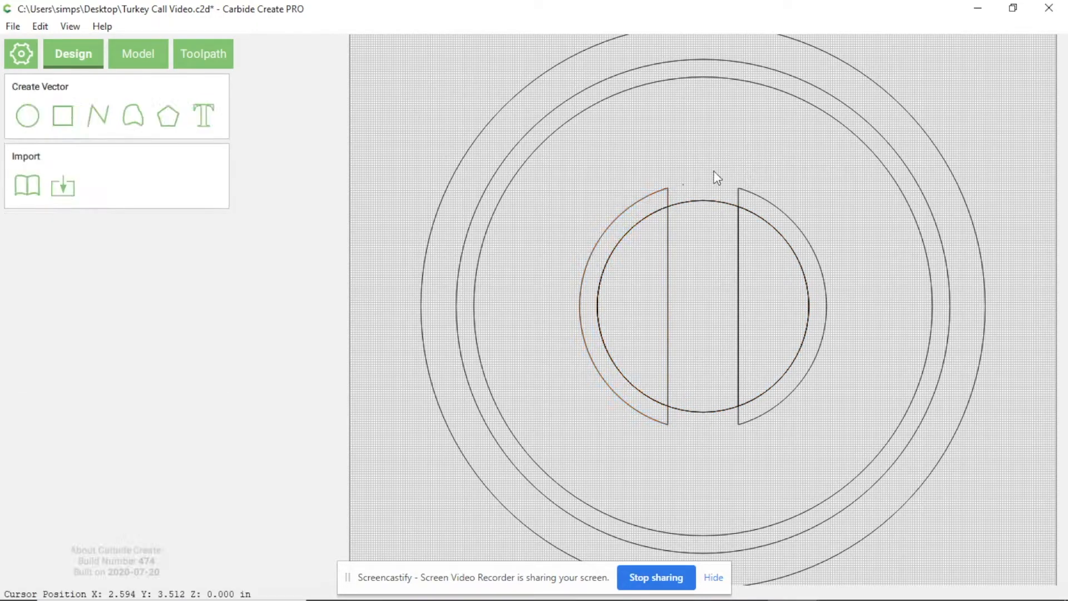
Subtract another 0.75 in radius circle from the right outer segment to form the matching crescent-shaped band.
left_click(768, 203)
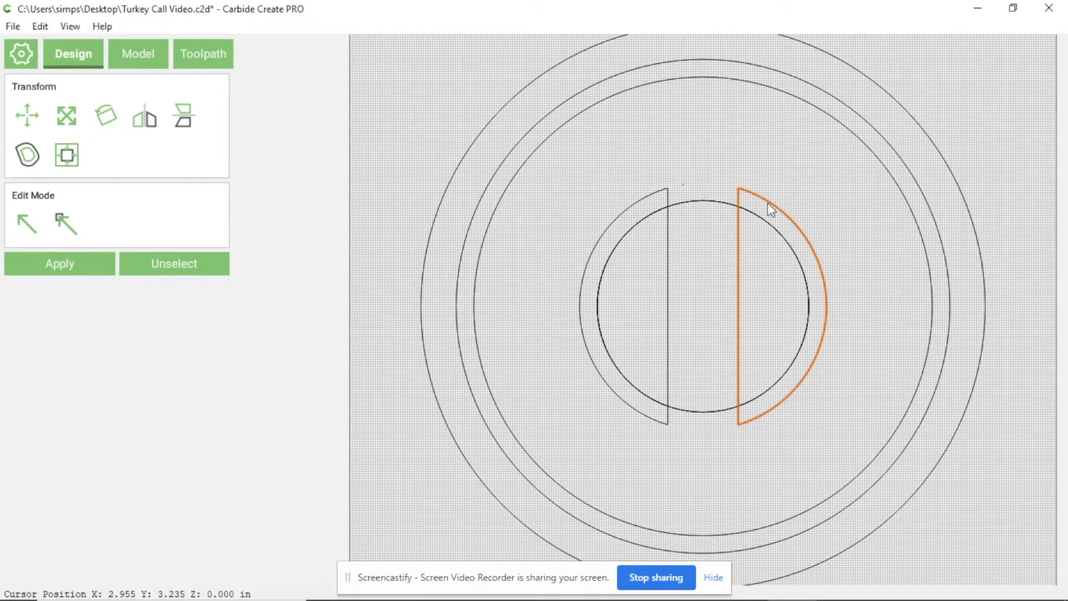
left_click(711, 203, "shift")
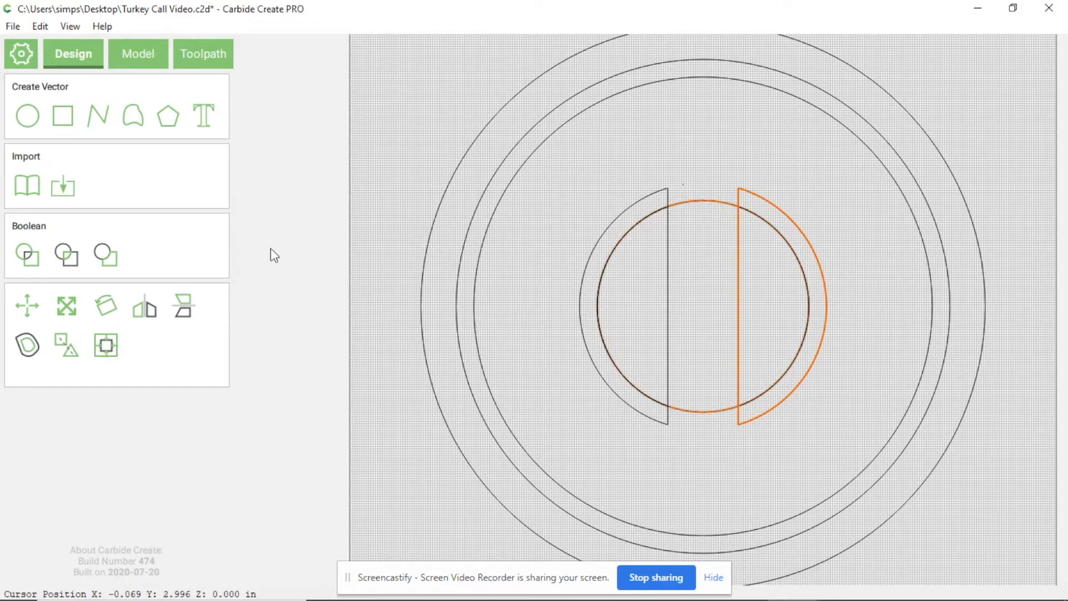
left_click(108, 253)
left_click(707, 127)
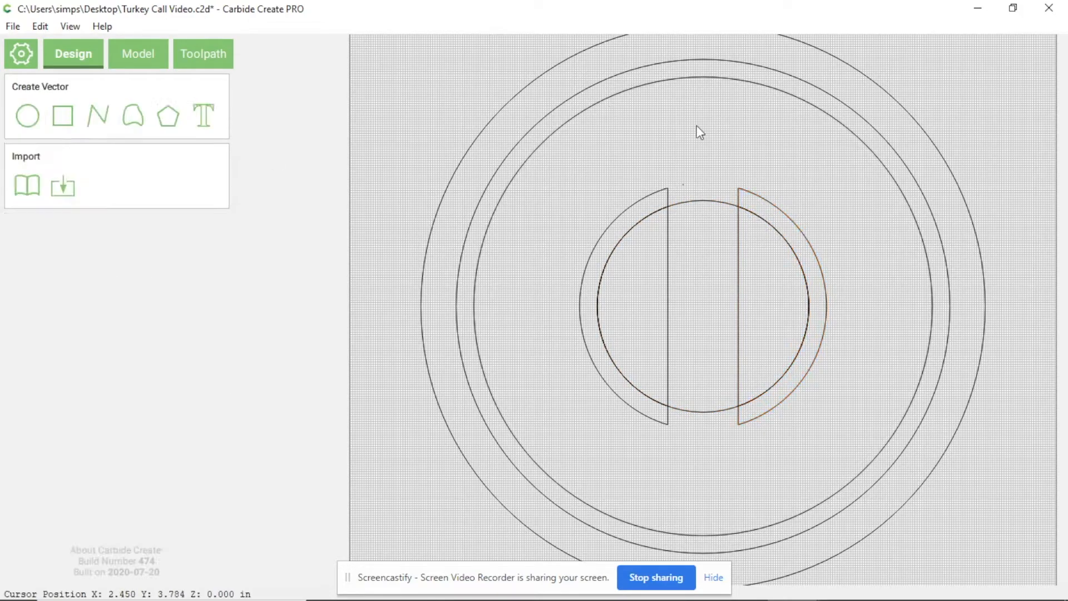
Delete the leftover 0.75 in radius circle and the inner segments inside the two crescent bands.
left_click(700, 202)
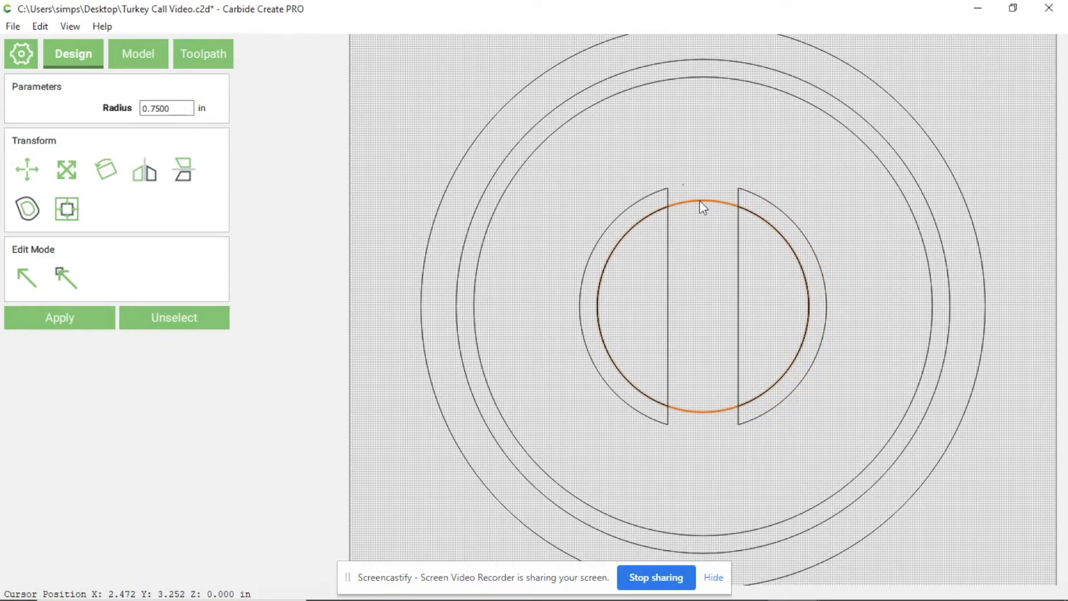
key("Delete")
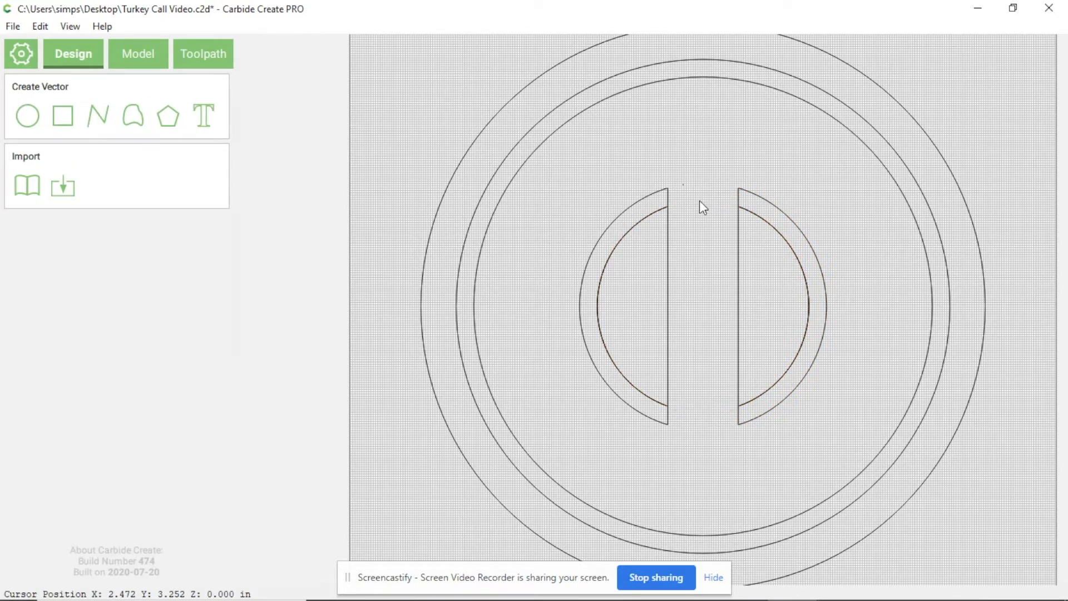
left_click(668, 246)
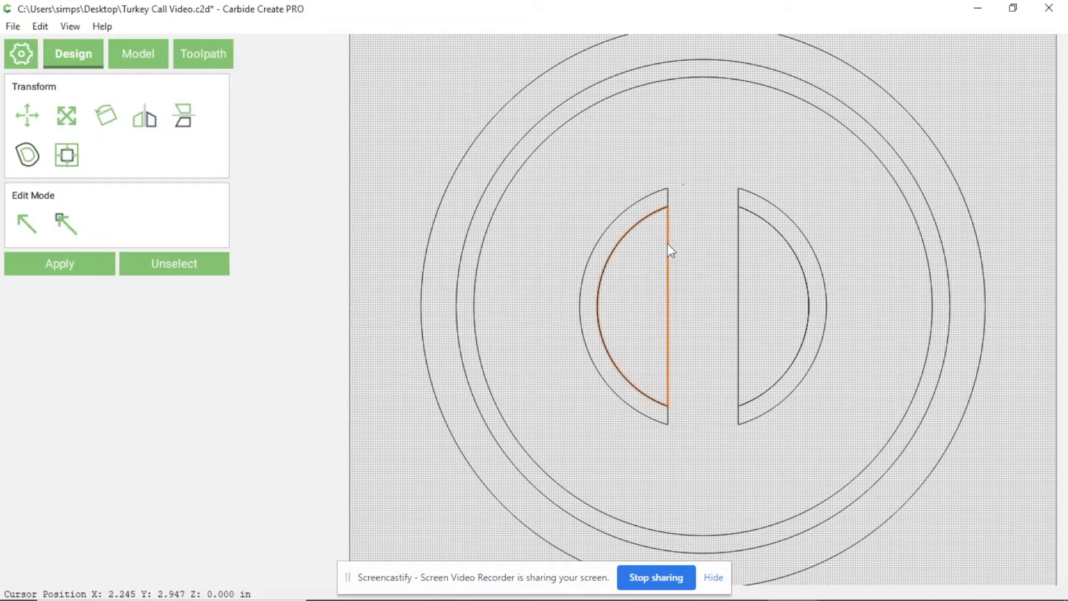
key("Delete")
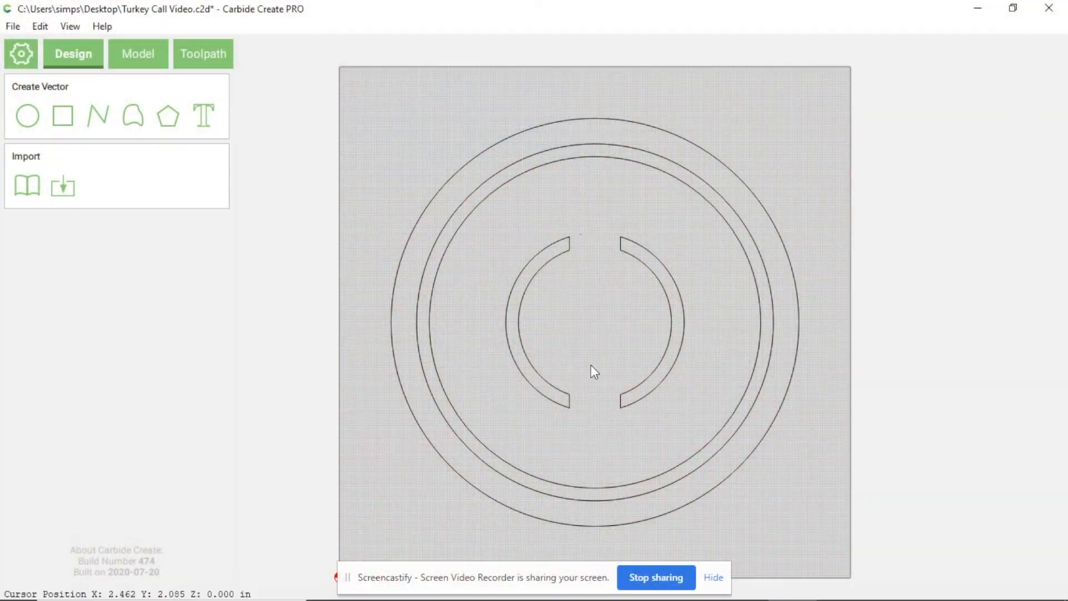
Start a contour toolpath for the 1.625 in radius circle and both crescent bands, with the offset direction set to Pocket.
left_click(470, 432)
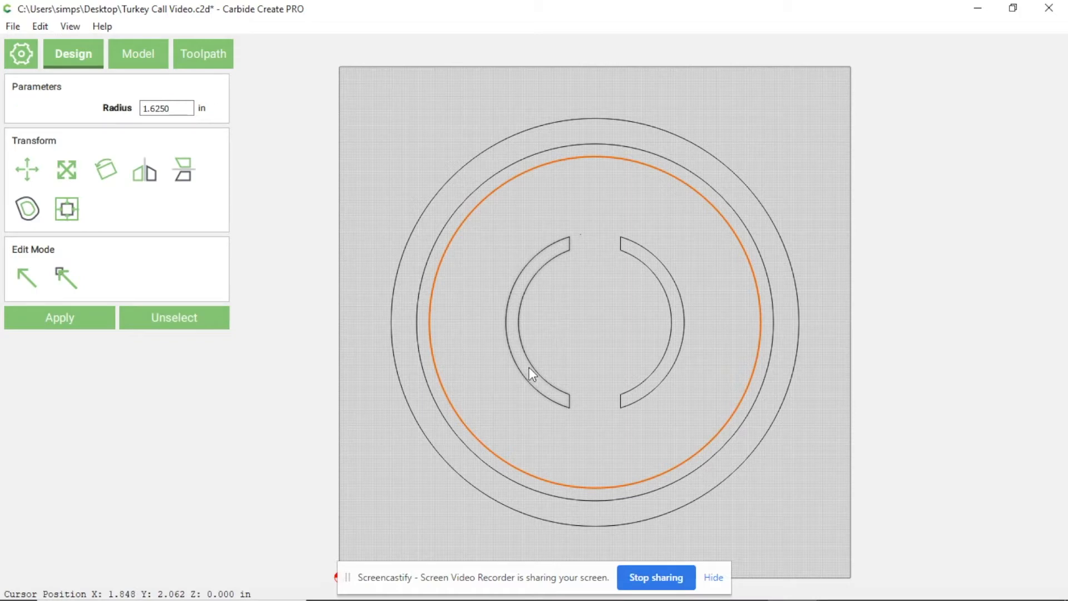
left_click(532, 367, "shift")
left_click(676, 338, "shift")
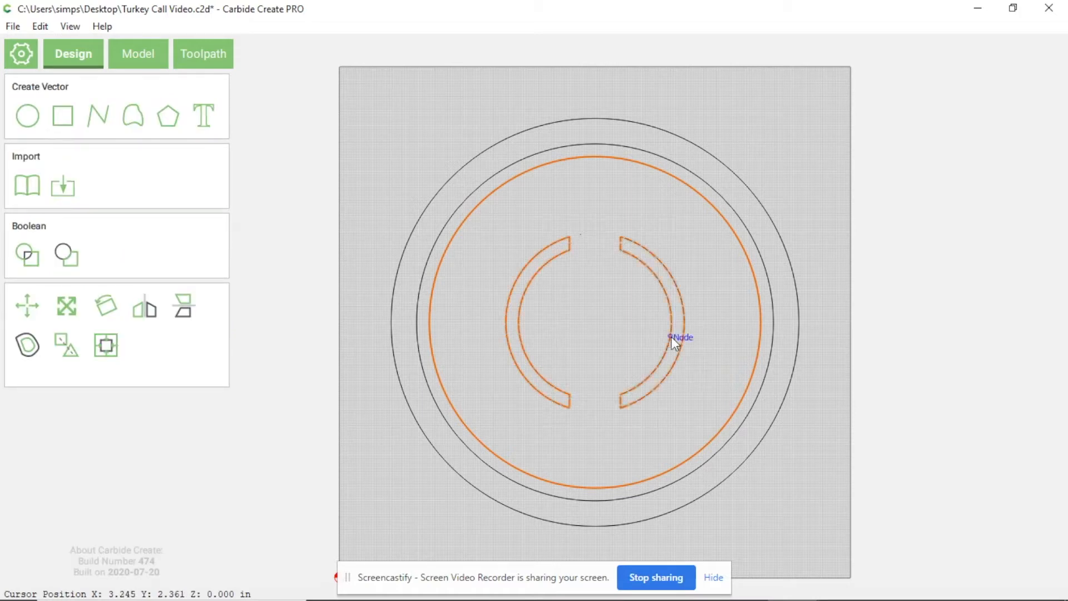
left_click(209, 51)
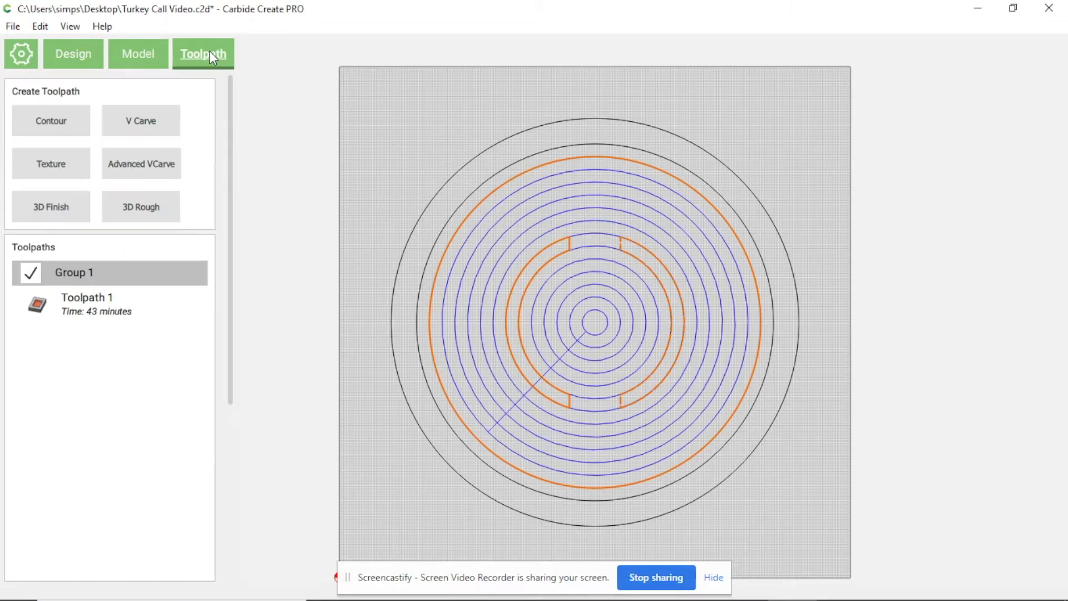
left_click(45, 127)
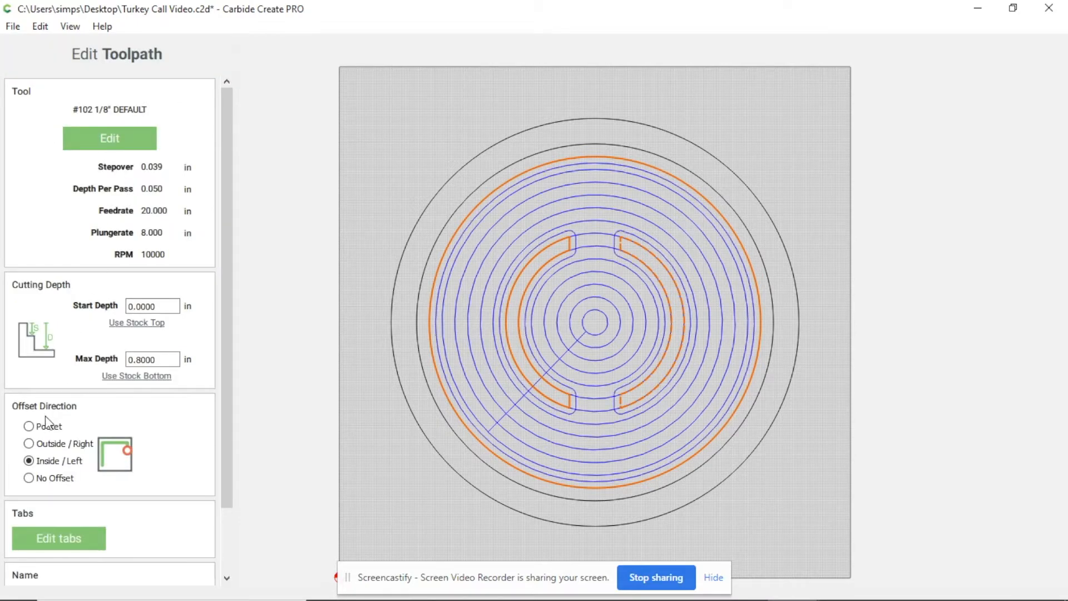
left_click(29, 426)
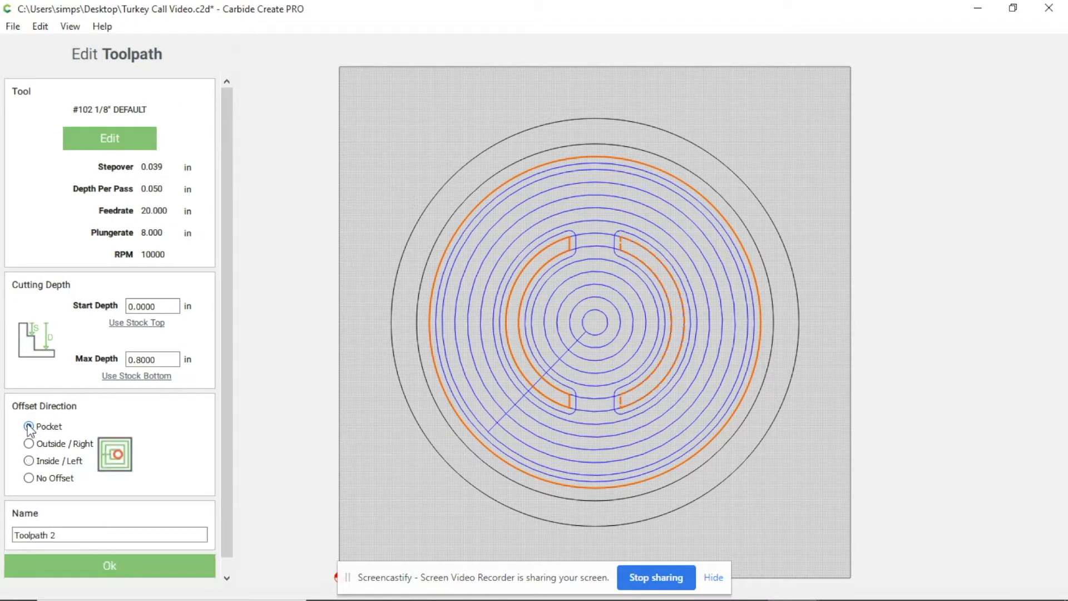
Assign the Nomad softwood #201 End Mill (1/4") to the pocket toolpath and save it as Toolpath 2.
left_click(99, 132)
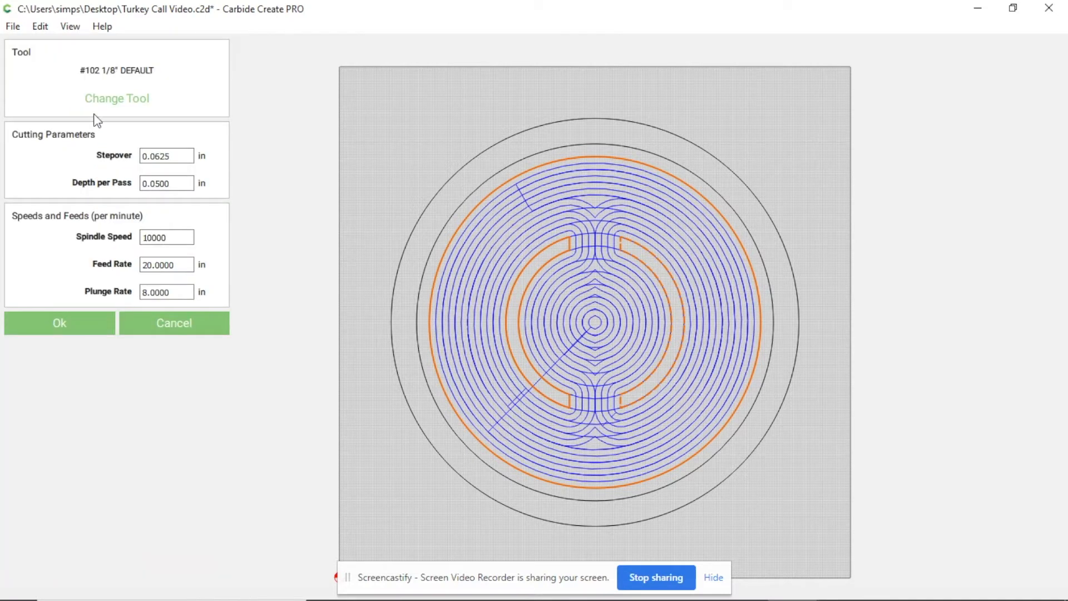
left_click(99, 103)
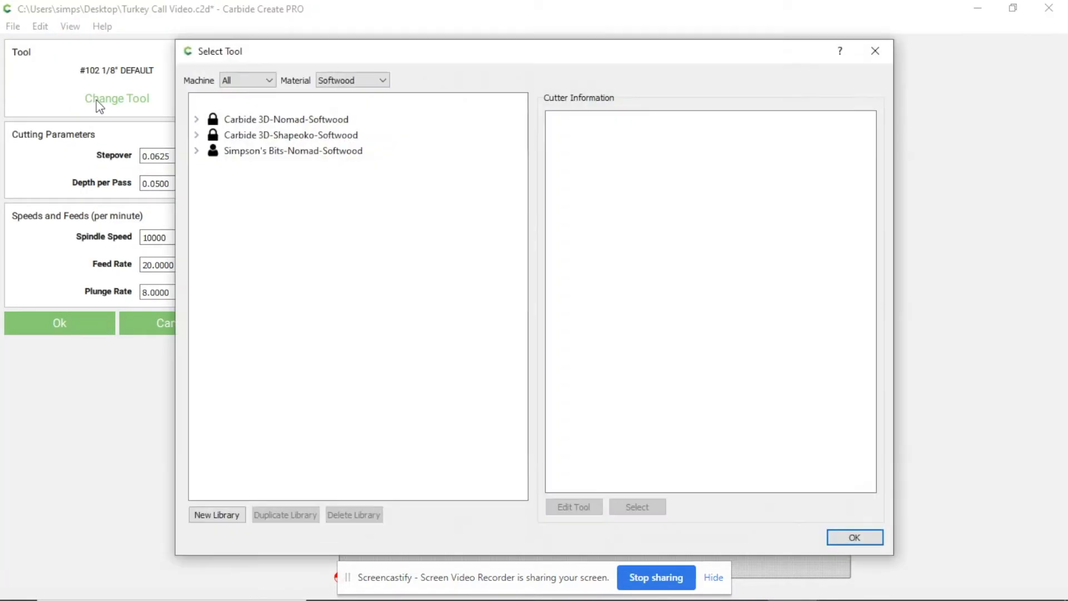
left_click(201, 119)
left_click(212, 134)
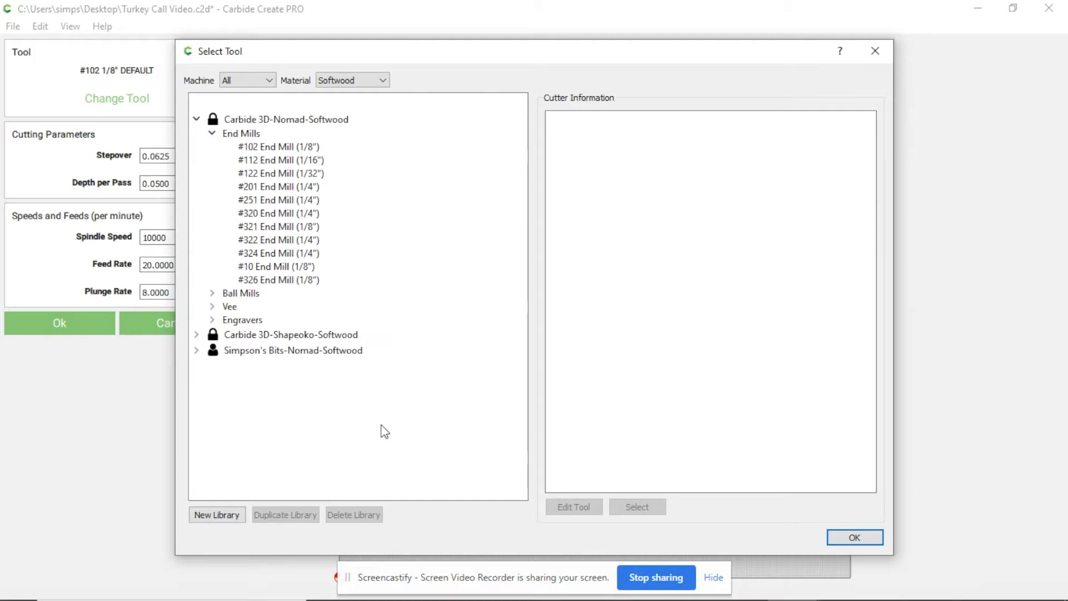
left_click(302, 191)
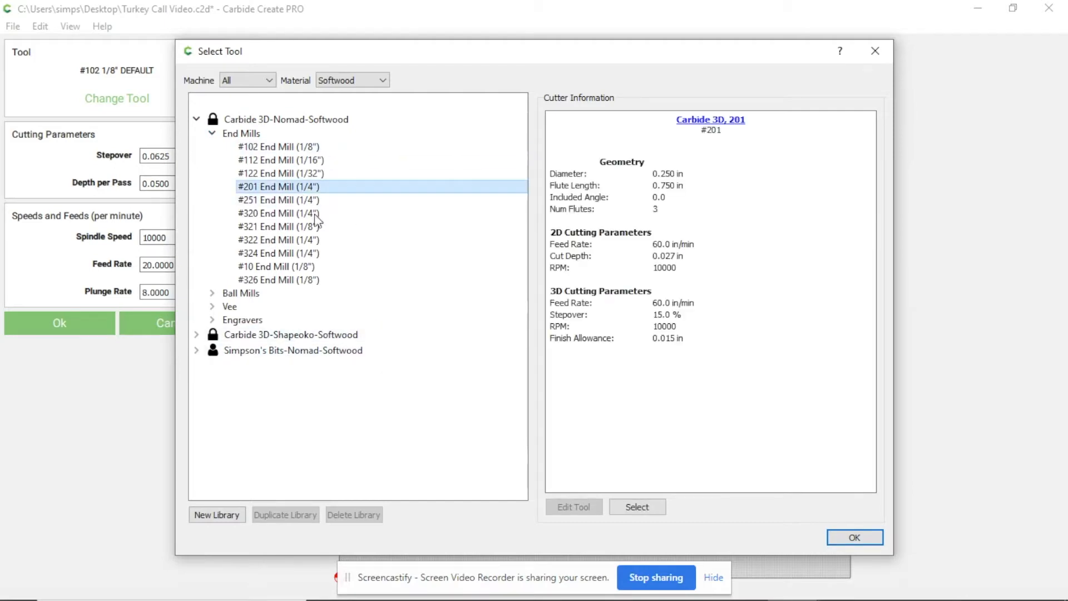
left_click(858, 537)
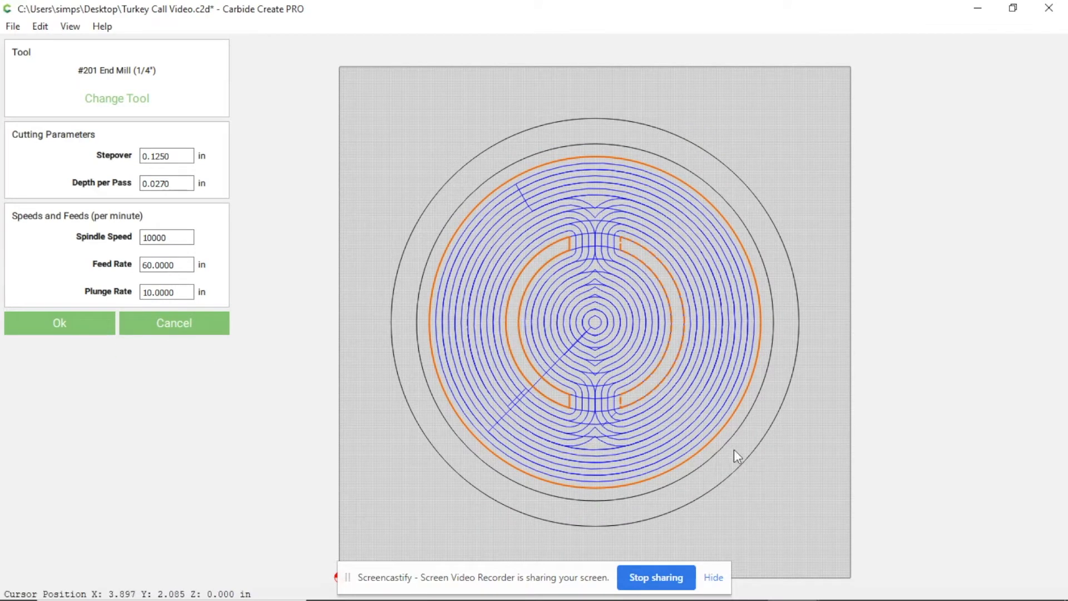
left_click(57, 322)
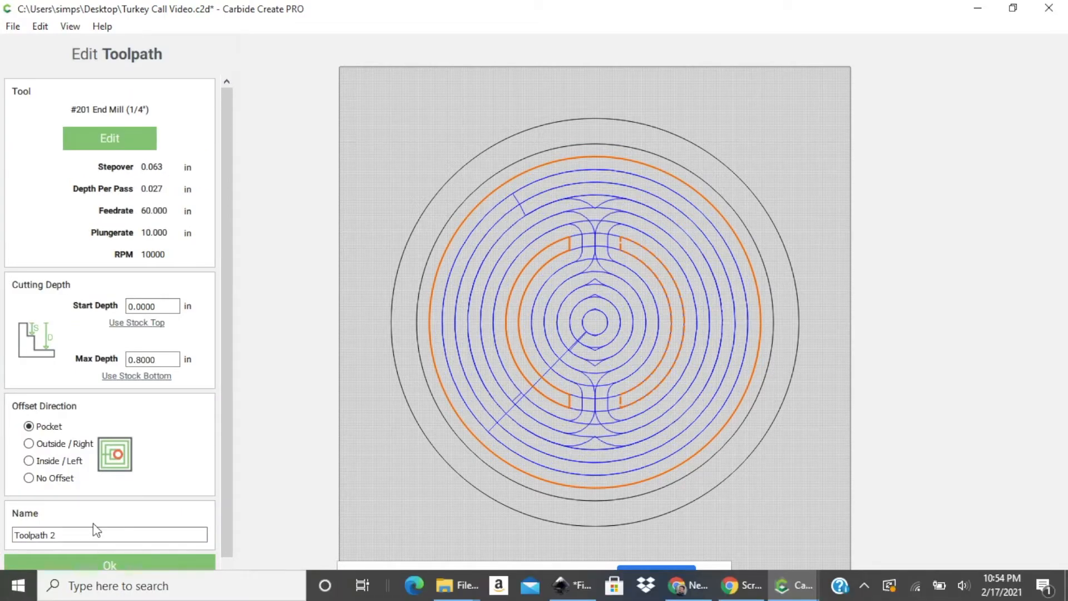
left_click(109, 564)
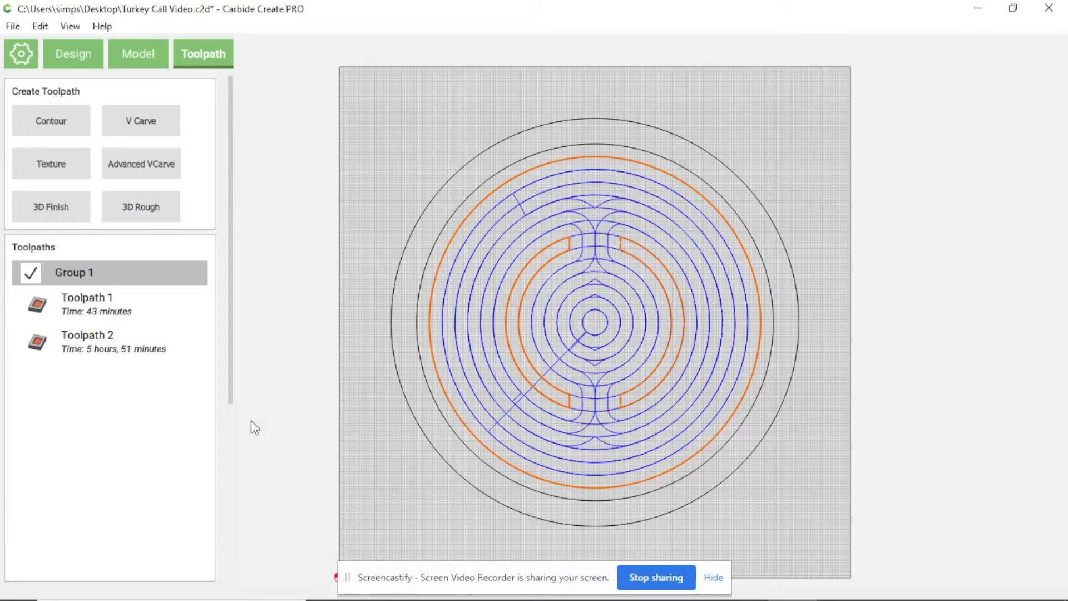
Delete Toolpath 2 from Group 1.
mouse_move(154, 364)
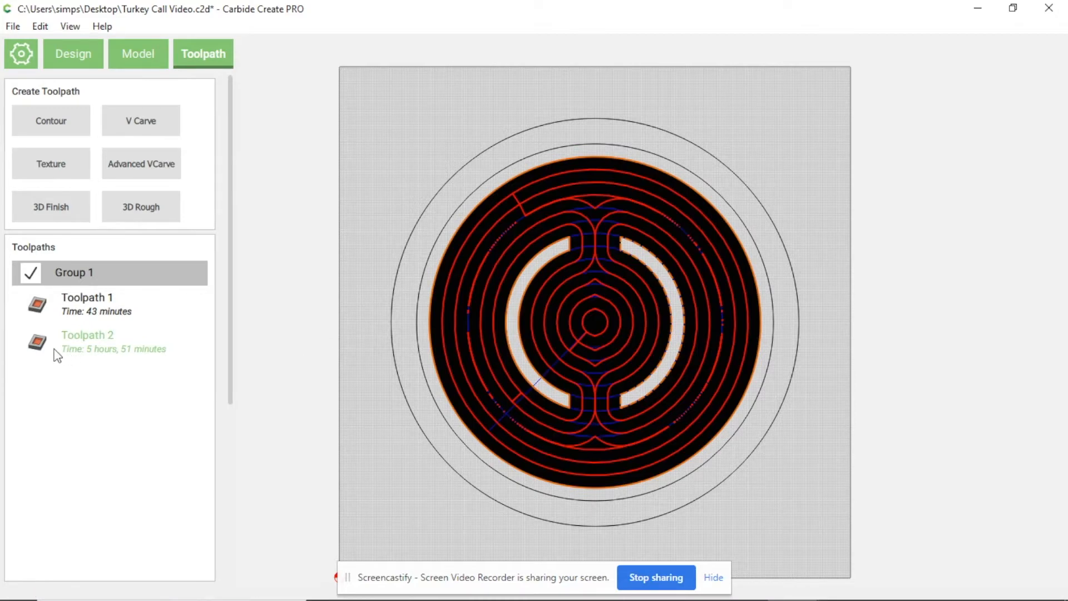
right_click(109, 345)
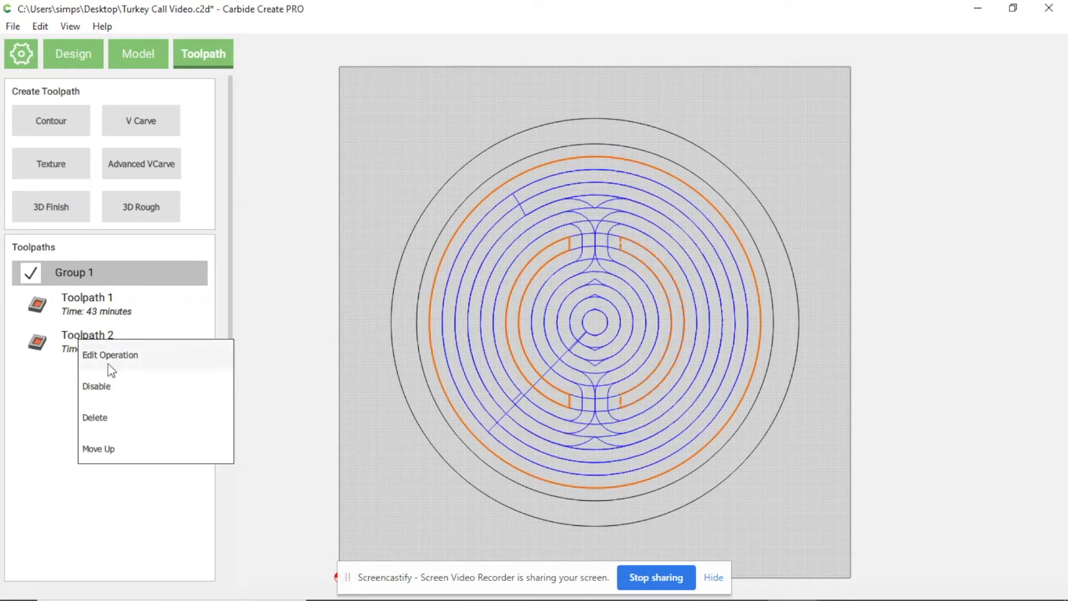
left_click(101, 419)
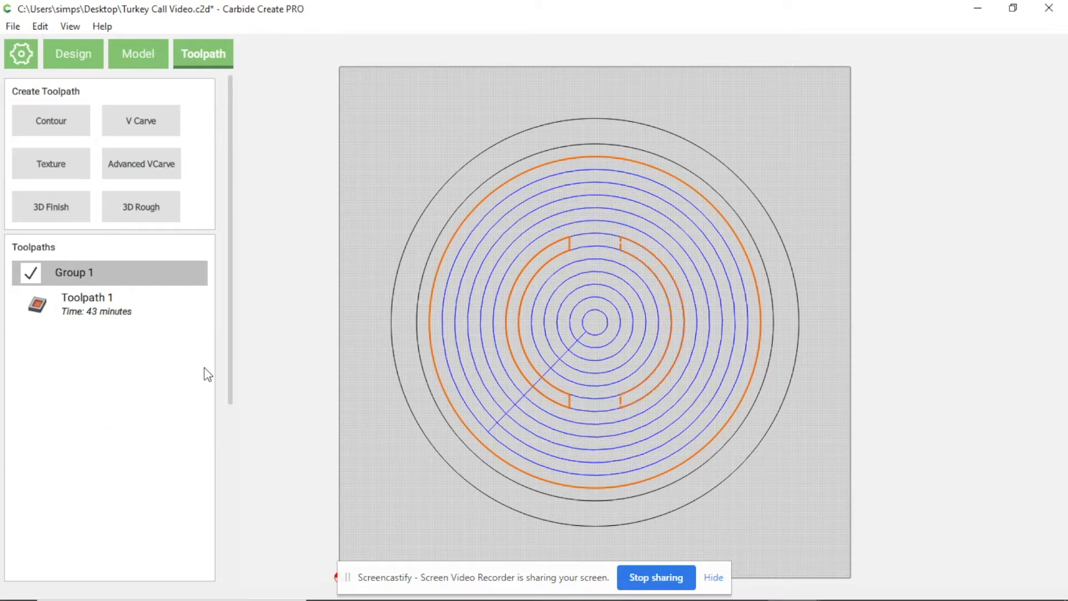
Return to the design vectors, clear the selection, and make six duplicates of the 1.625 in radius circle.
left_click(69, 50)
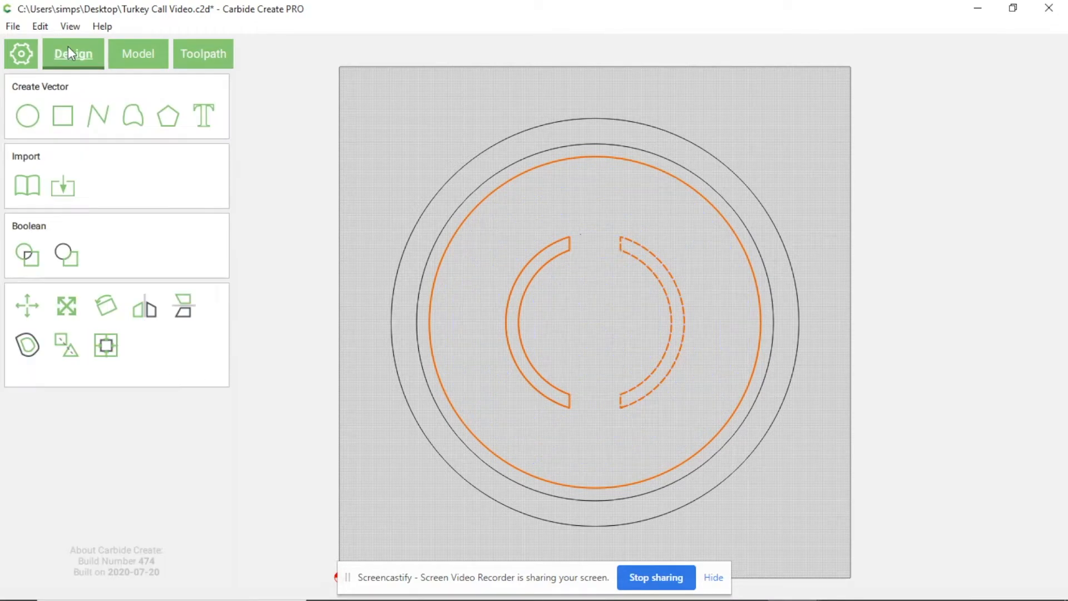
left_click(987, 236)
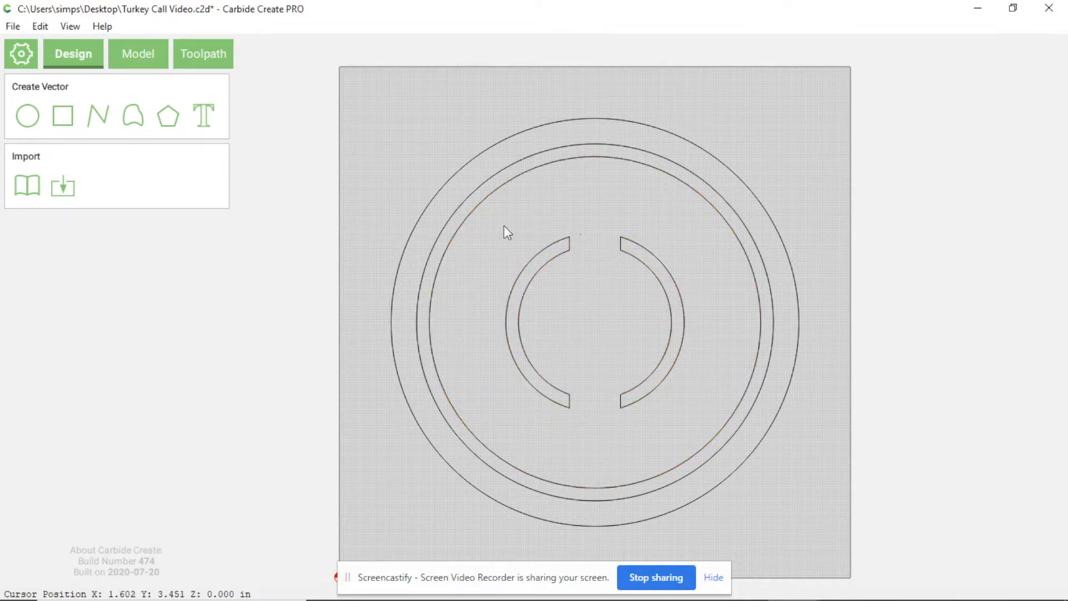
left_click(460, 238)
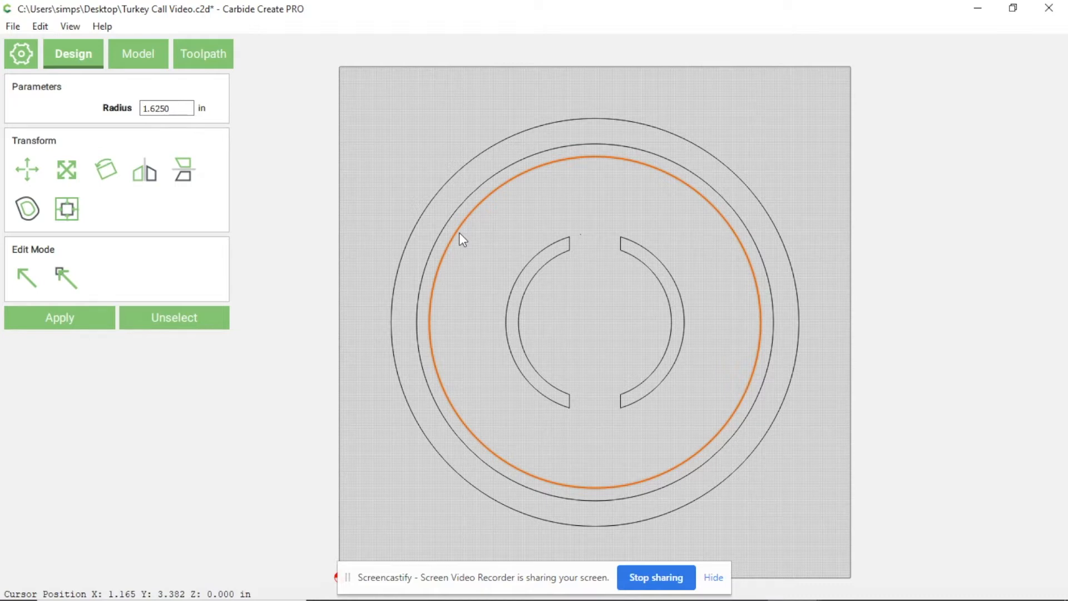
key("ctrl+d")
key("ctrl+d")
key("ctrl+d")
key("ctrl+d")
key("ctrl+d")
key("ctrl+d")
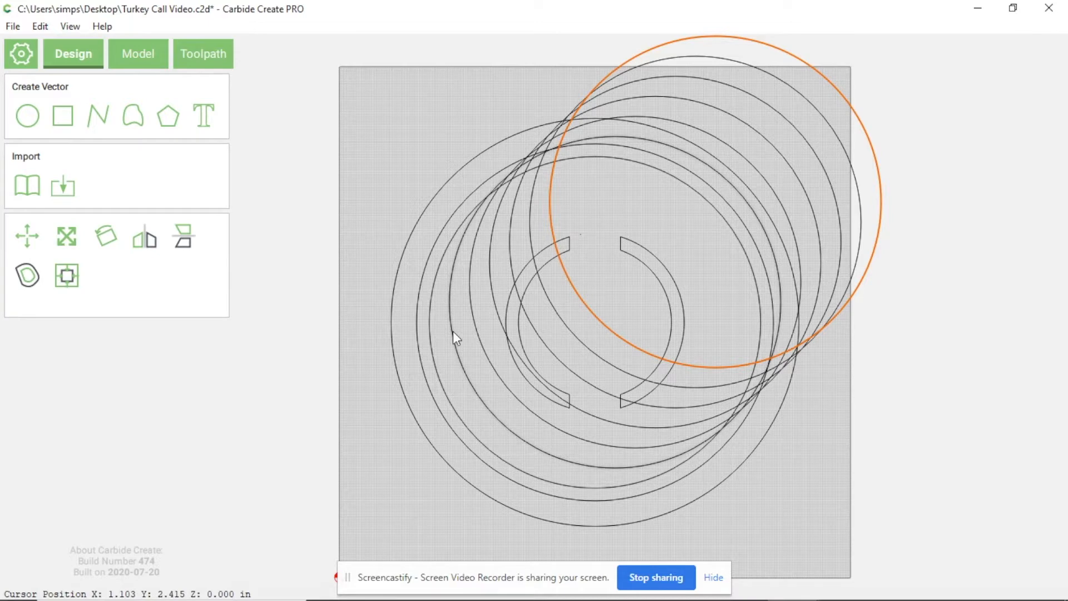
Set the radius of the first duplicate circle, nearest the original, to 1.385 in.
left_click(453, 332)
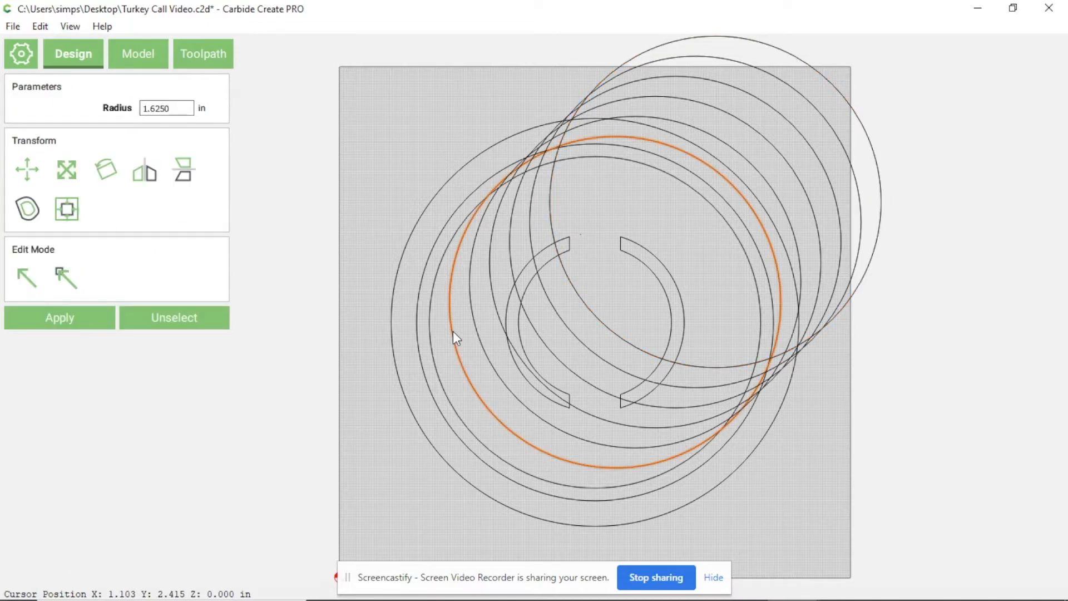
double_click(179, 108)
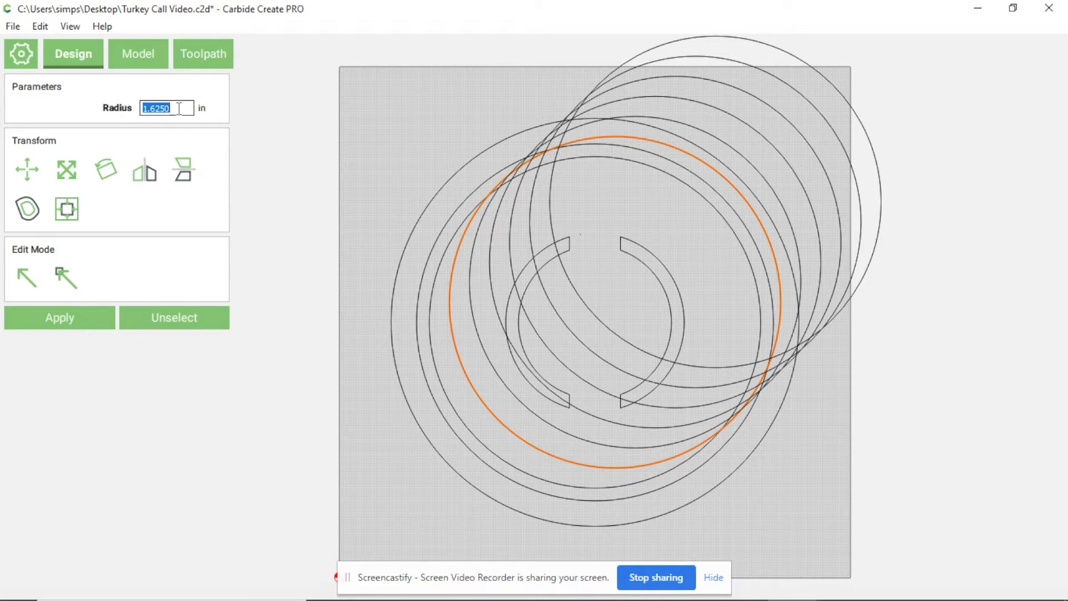
type("1.385")
left_click(67, 322)
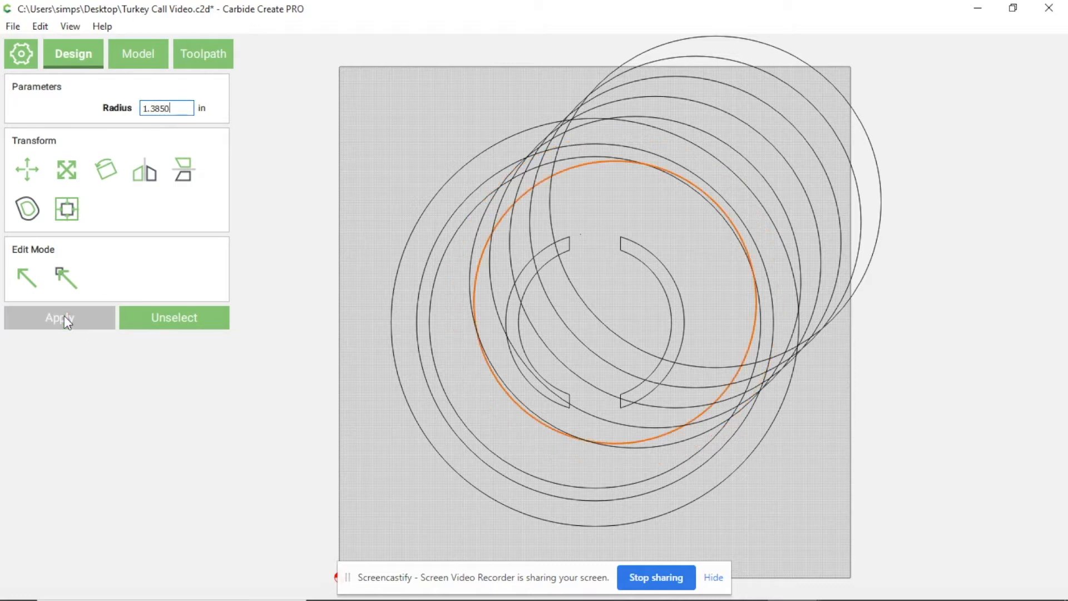
Set the radius of the second duplicate circle to 1.145 in.
left_click(475, 243)
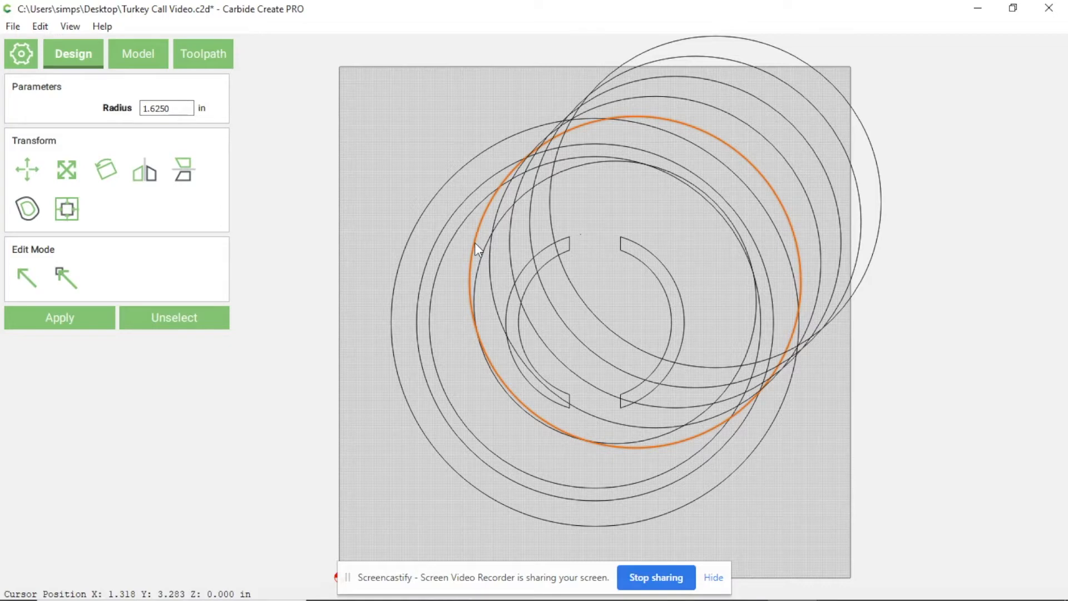
double_click(184, 103)
type("1.145")
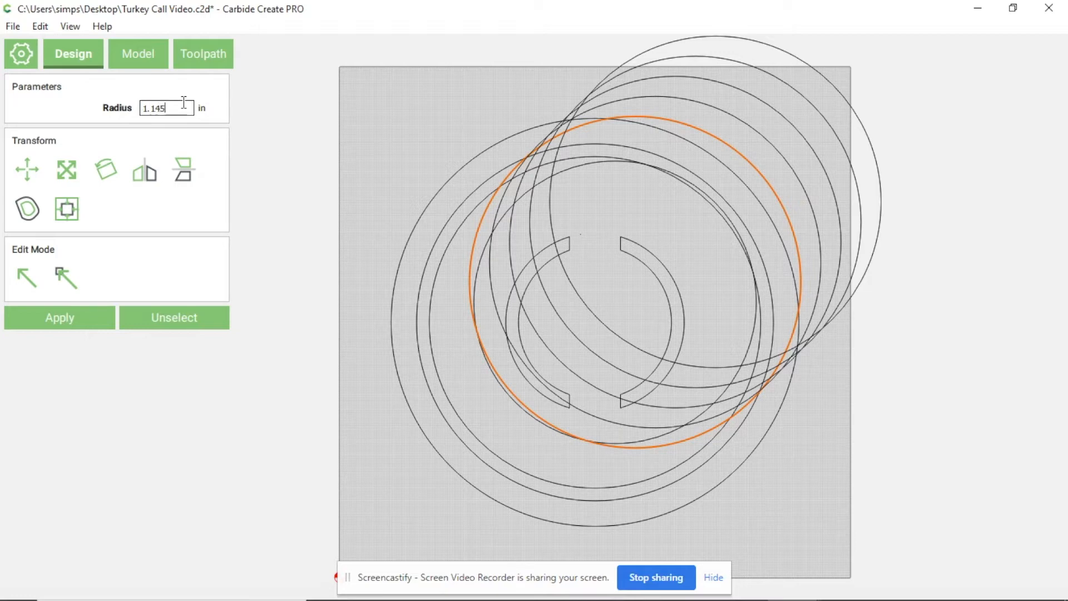
key("Return")
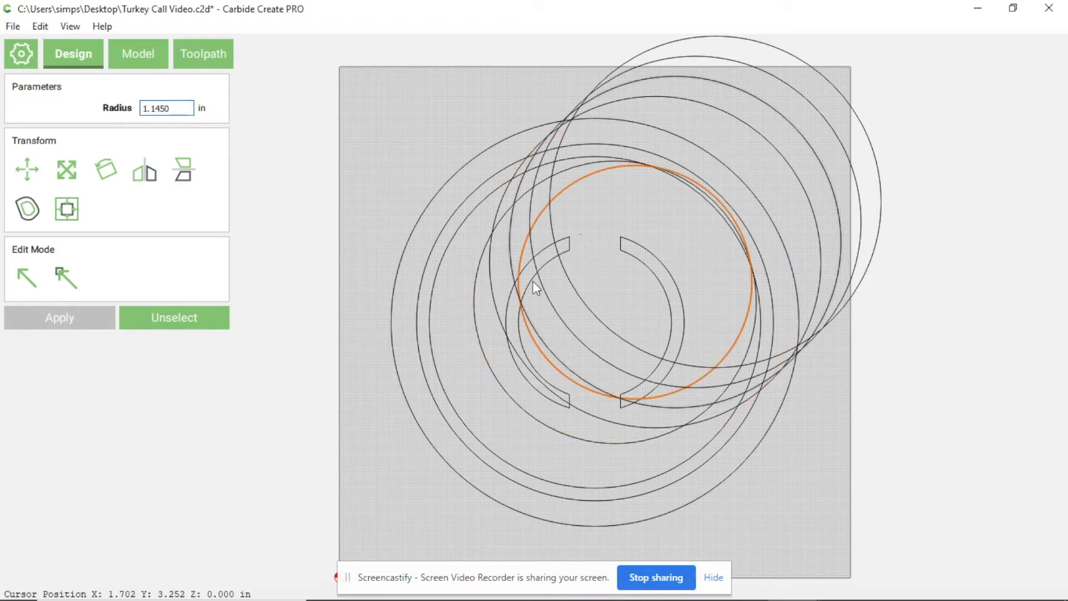
Set the radius of the third duplicate circle to 0.905 in.
key("ctrl+z")
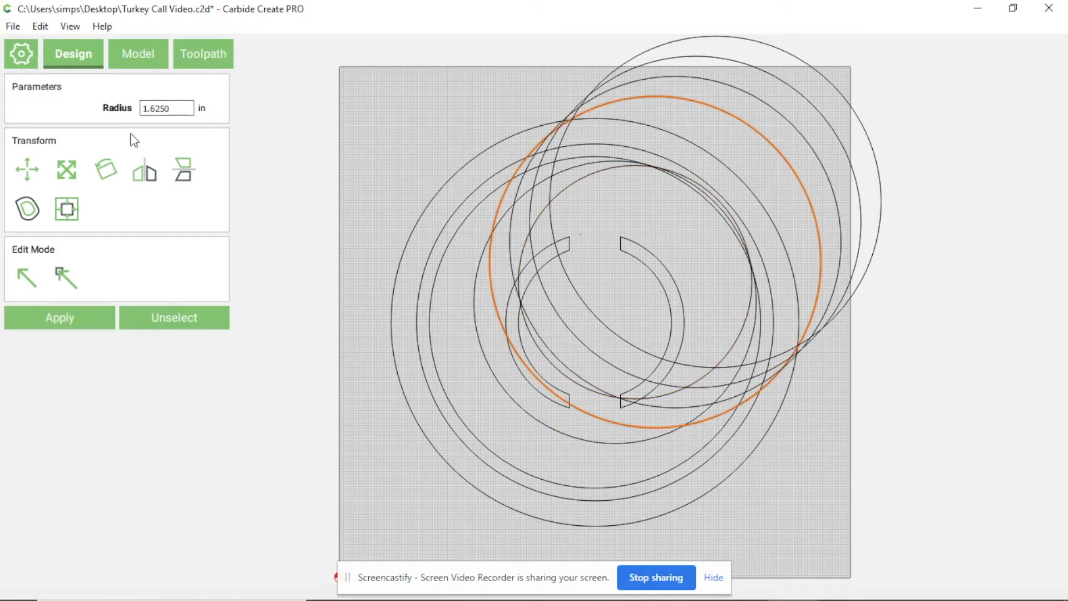
double_click(175, 109)
type(".9050")
key("Return")
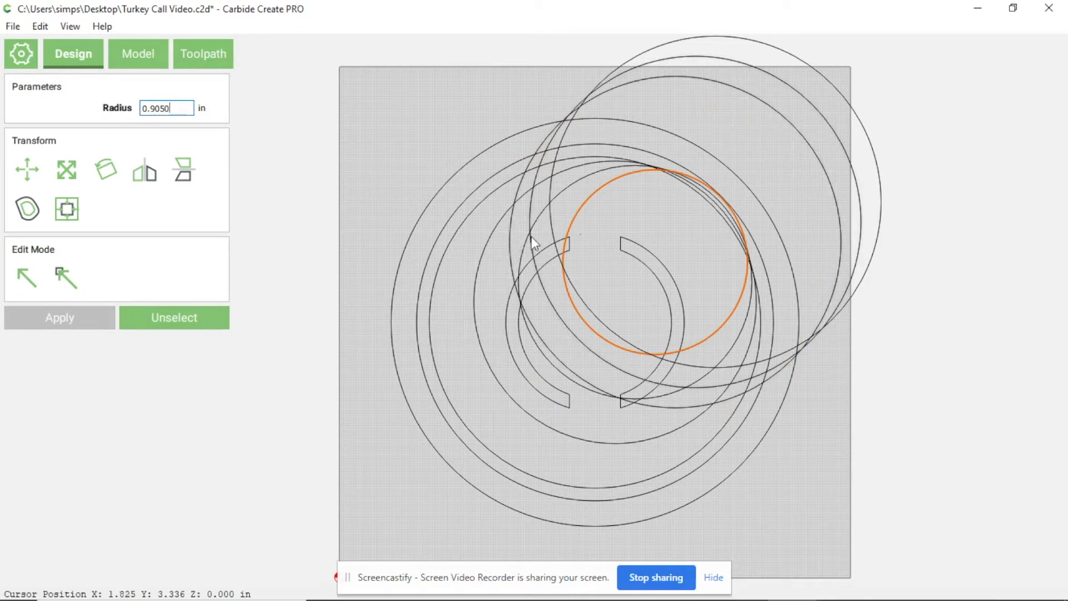
Set the radius of the duplicate circle farthest from the original to 0.5 in.
left_click(553, 222)
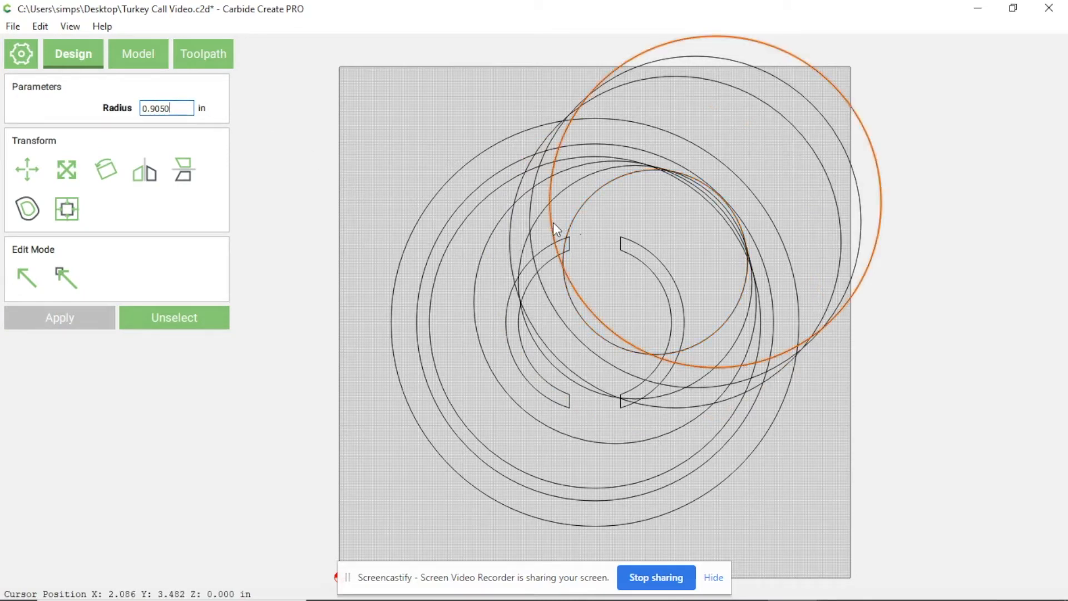
double_click(172, 105)
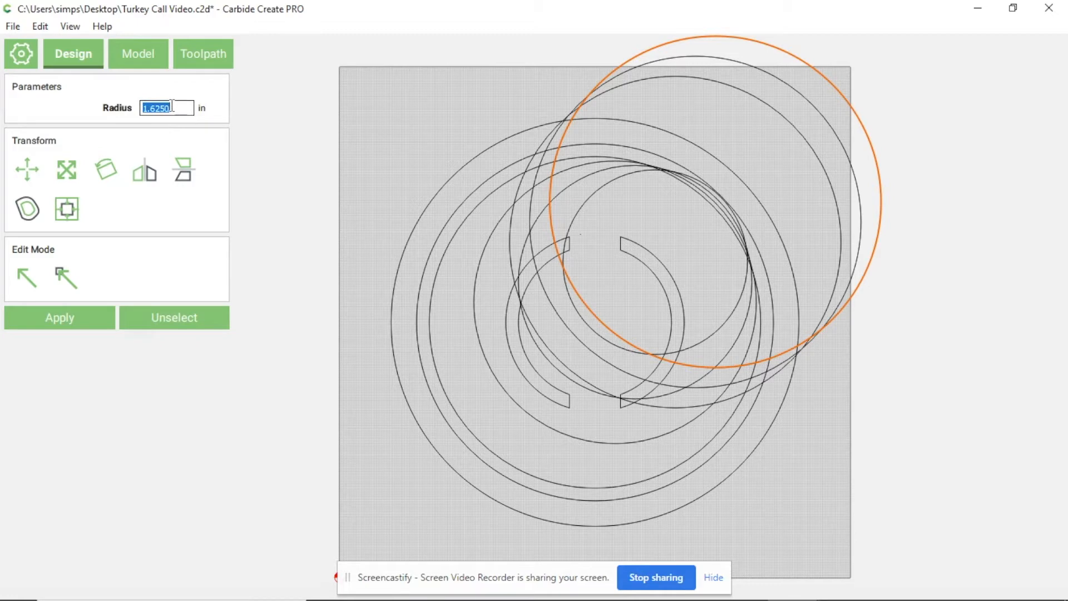
type("0.5")
key("Return")
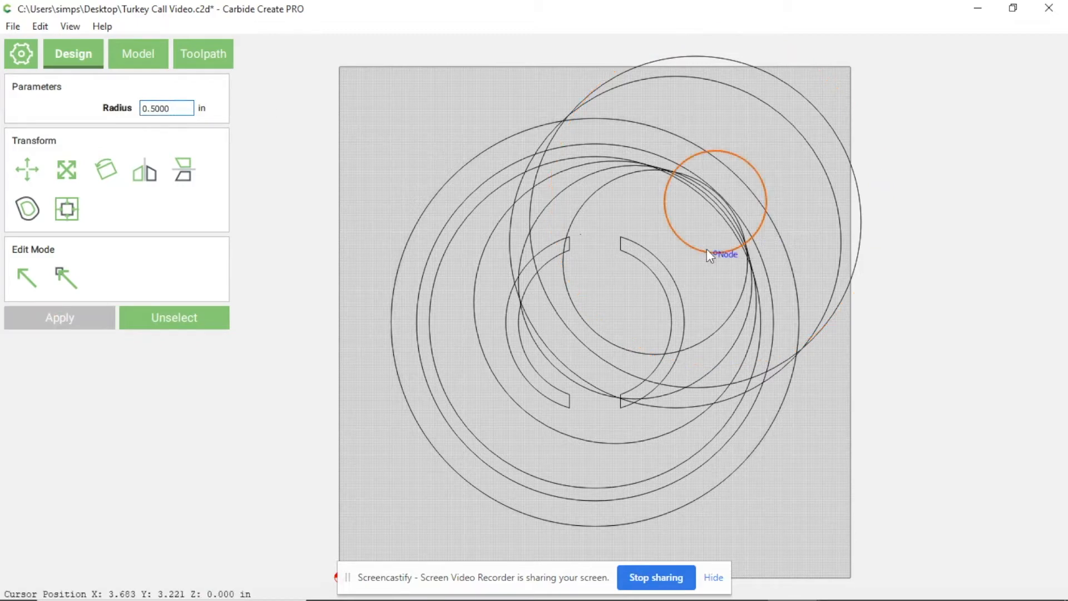
left_click(577, 308)
left_click(563, 319)
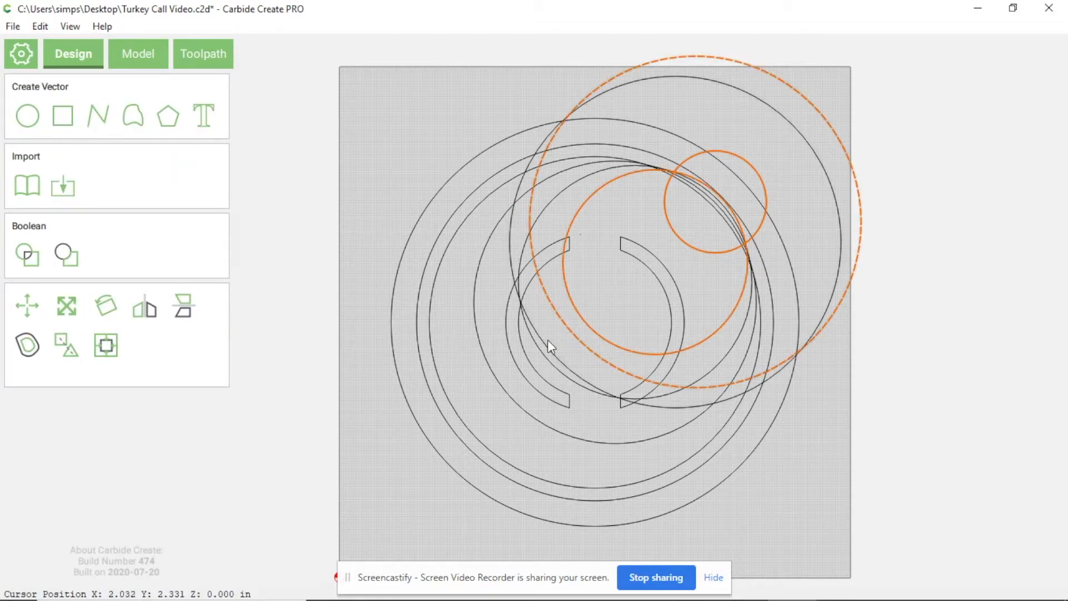
left_click(543, 356)
left_click(503, 391)
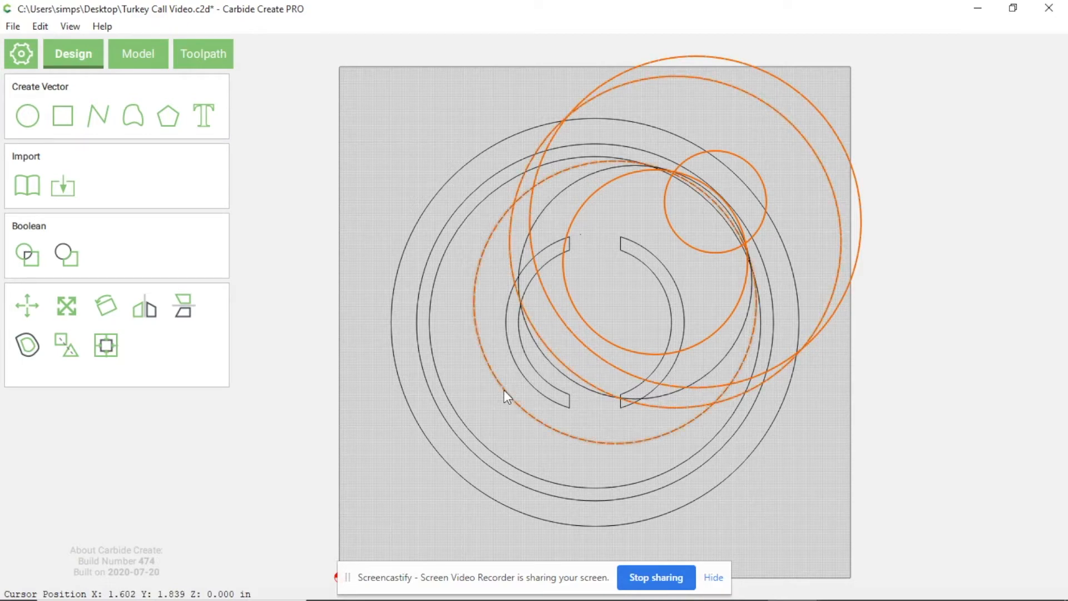
left_click(105, 346)
left_click(20, 418)
left_click(116, 477)
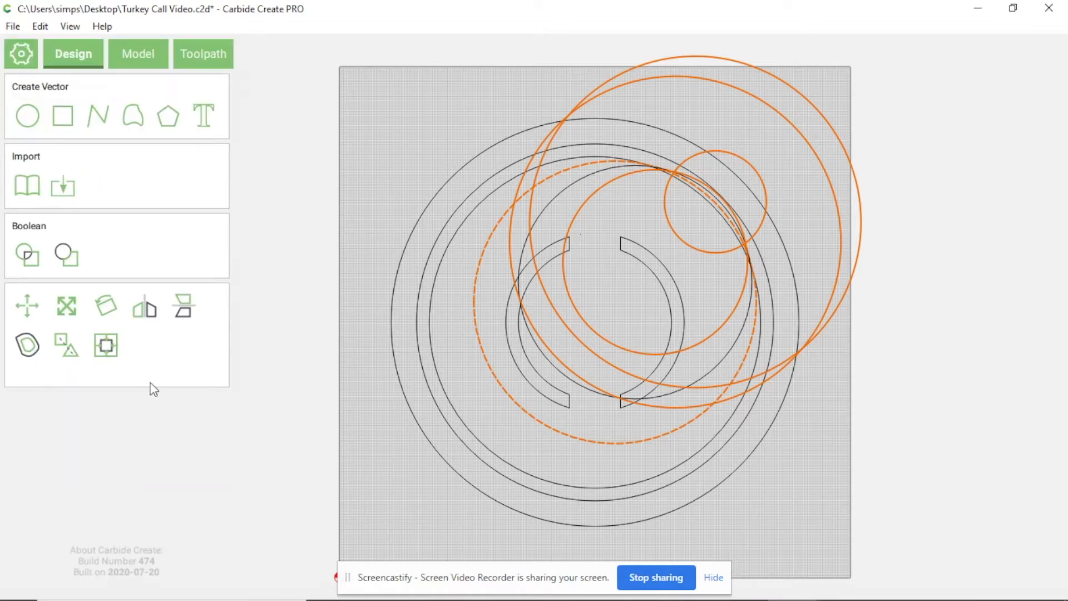
left_click(106, 346)
left_click(21, 419)
left_click(128, 477)
left_click(356, 489)
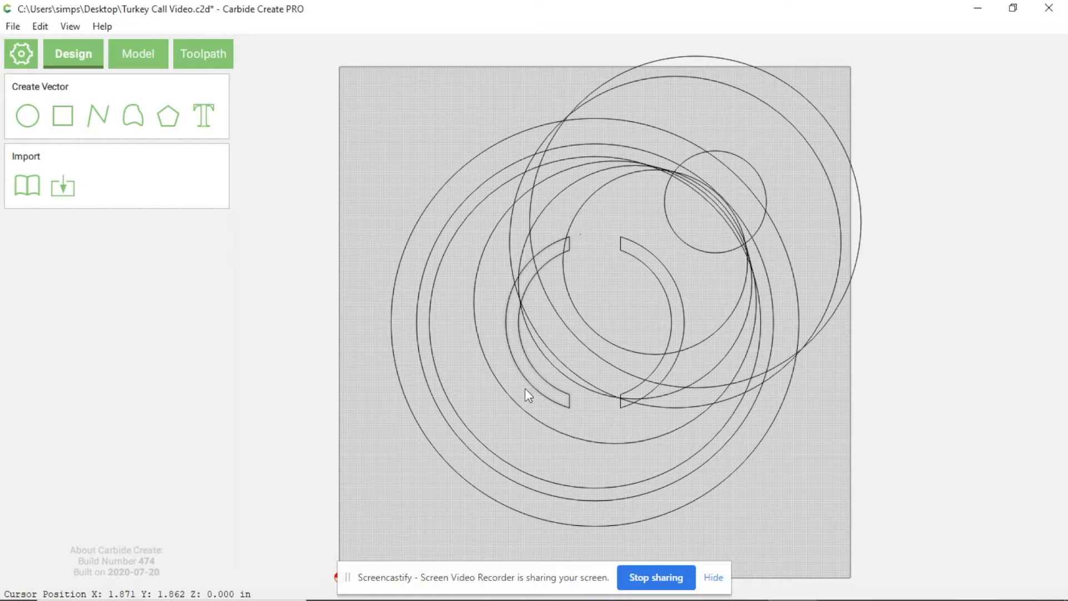
Select all off-center duplicate circles except the 1.145 in radius one and align their centers to the stock.
left_click(507, 393)
left_click(582, 372)
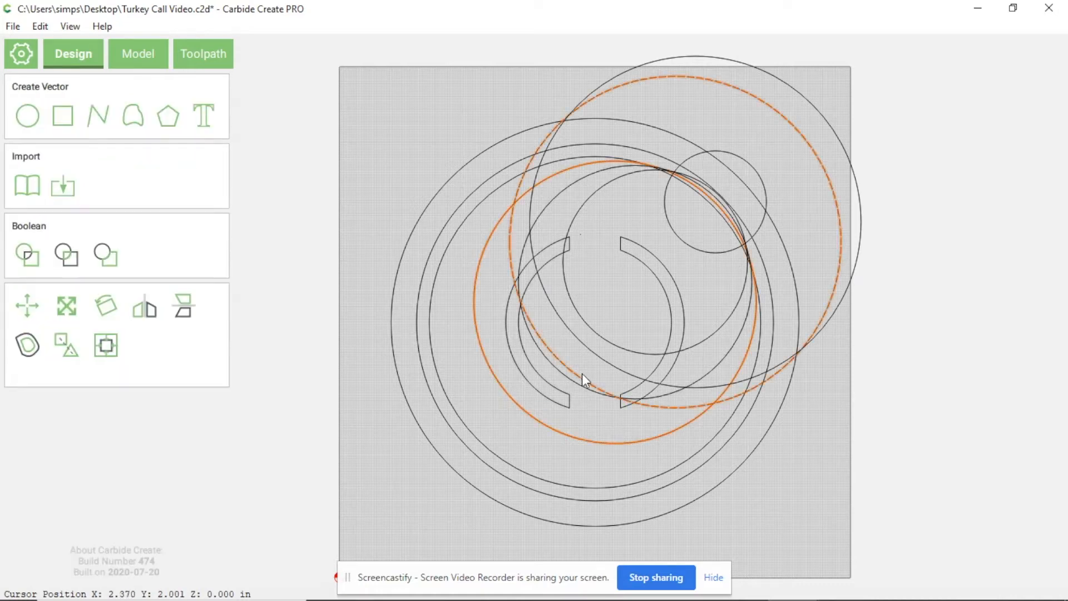
left_click(591, 351)
left_click(605, 334)
left_click(705, 248)
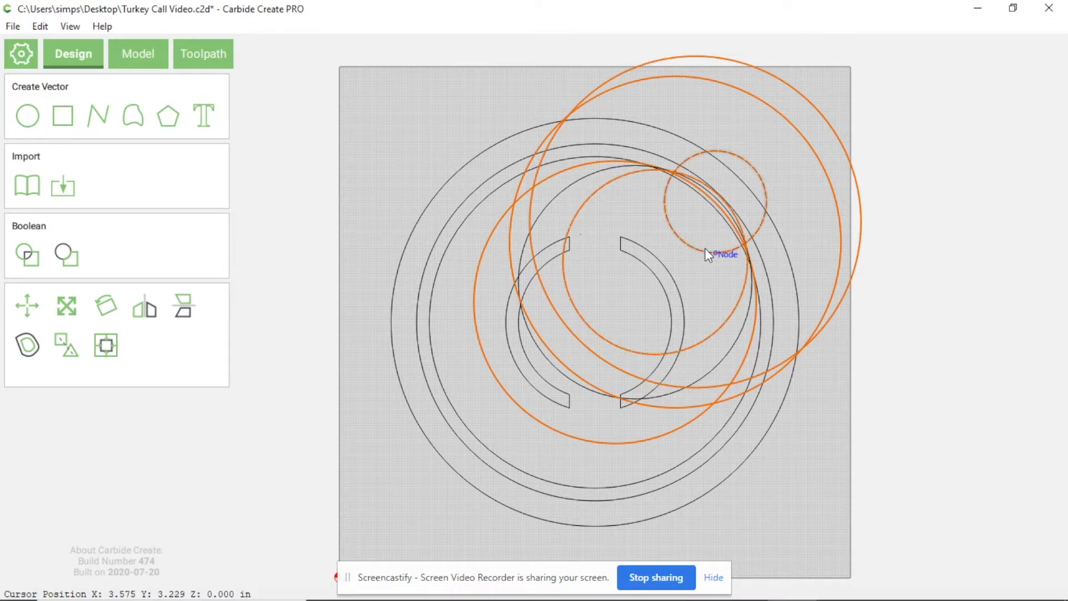
left_click(107, 345)
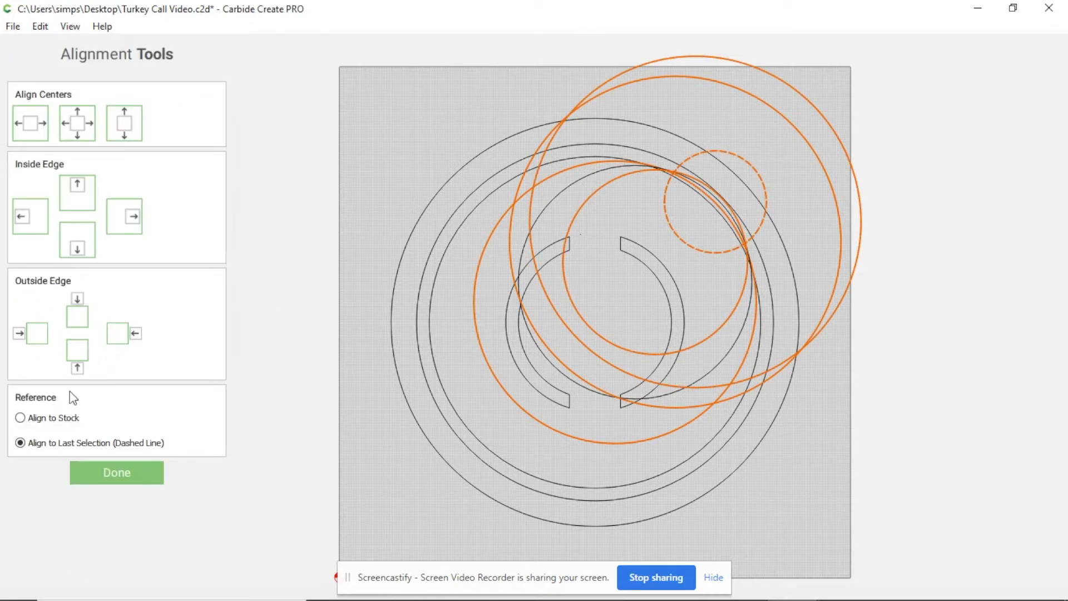
left_click(21, 418)
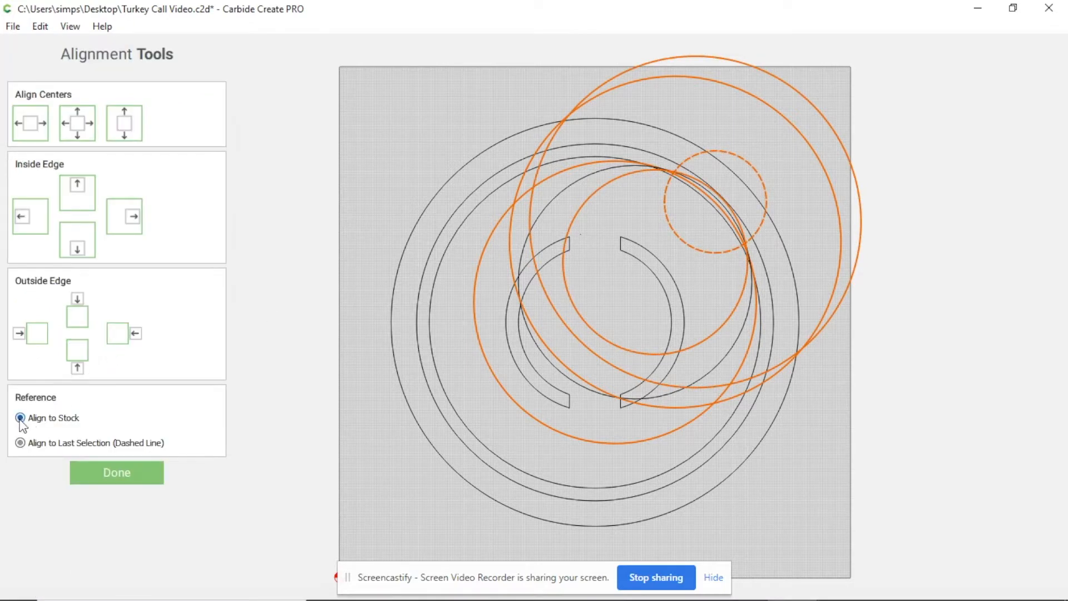
left_click(79, 123)
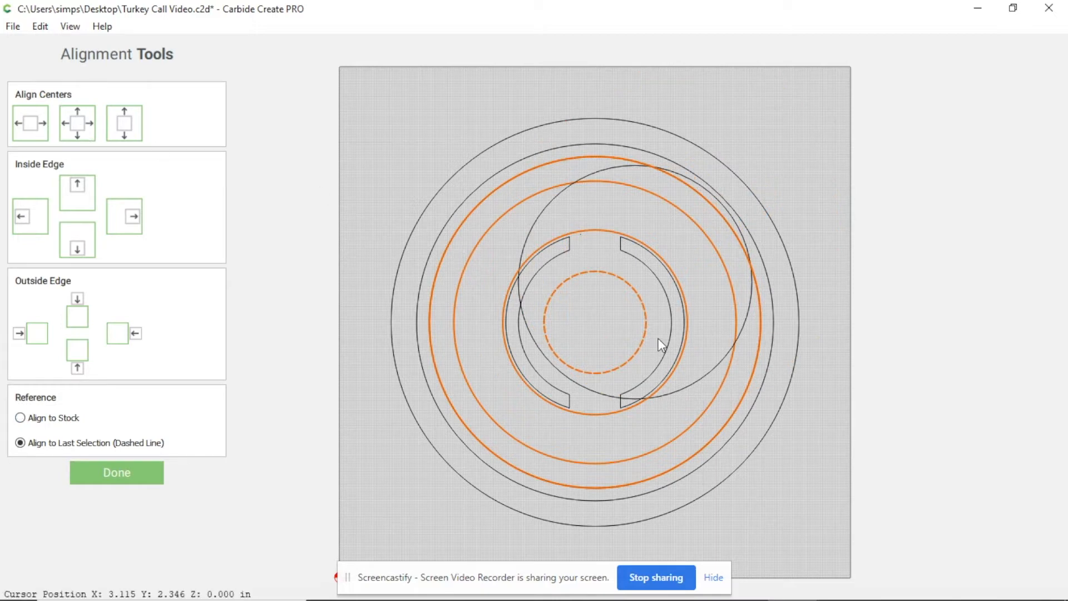
Align the center of the remaining off-center 1.145 in radius circle to the stock.
left_click(679, 382)
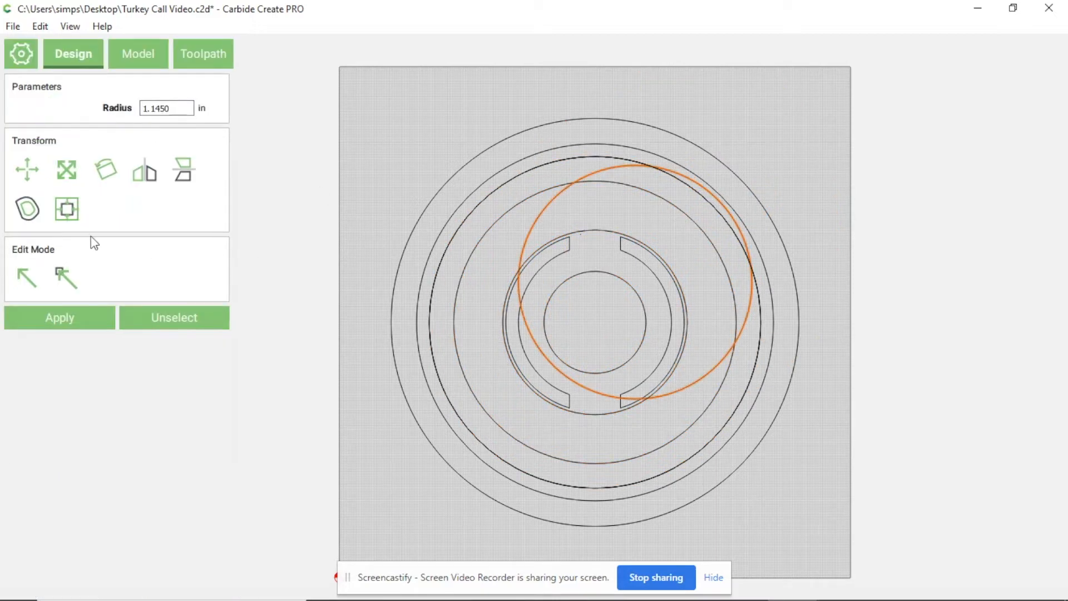
left_click(66, 210)
left_click(79, 119)
left_click(838, 367)
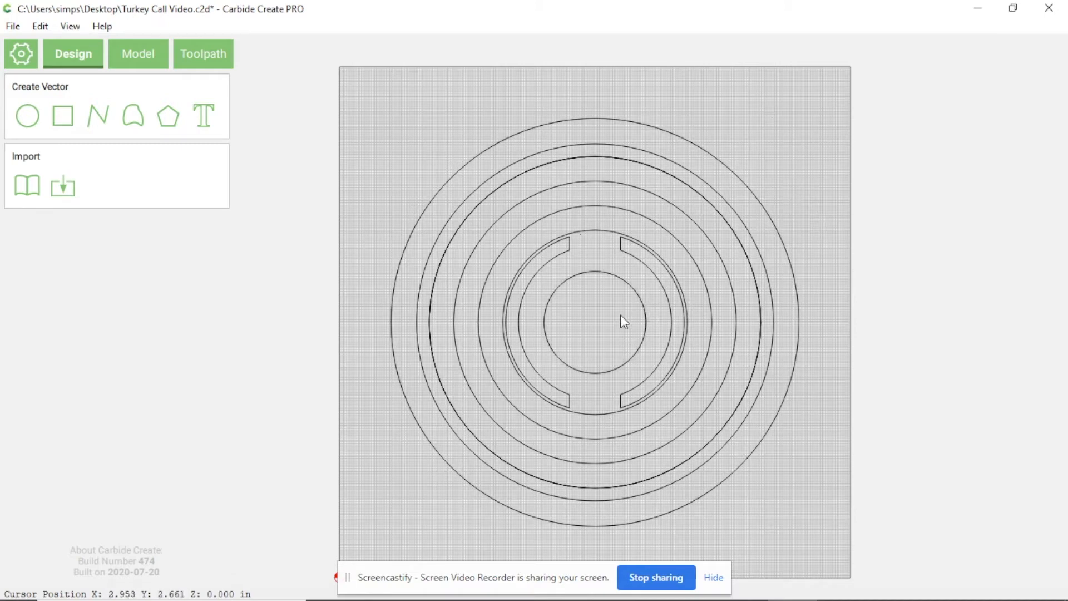
left_click(483, 448)
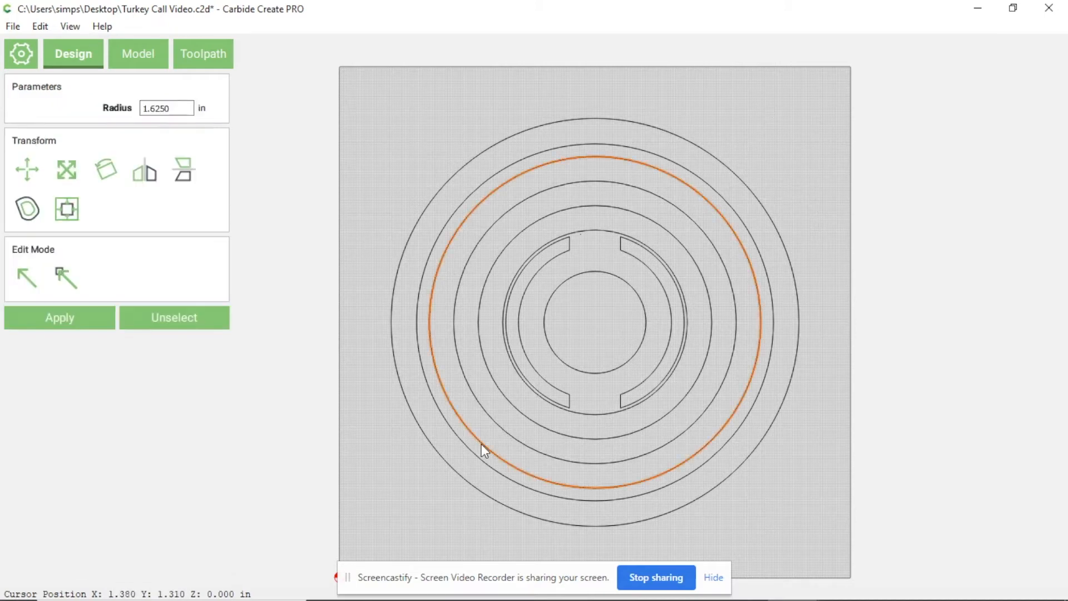
left_click(481, 444)
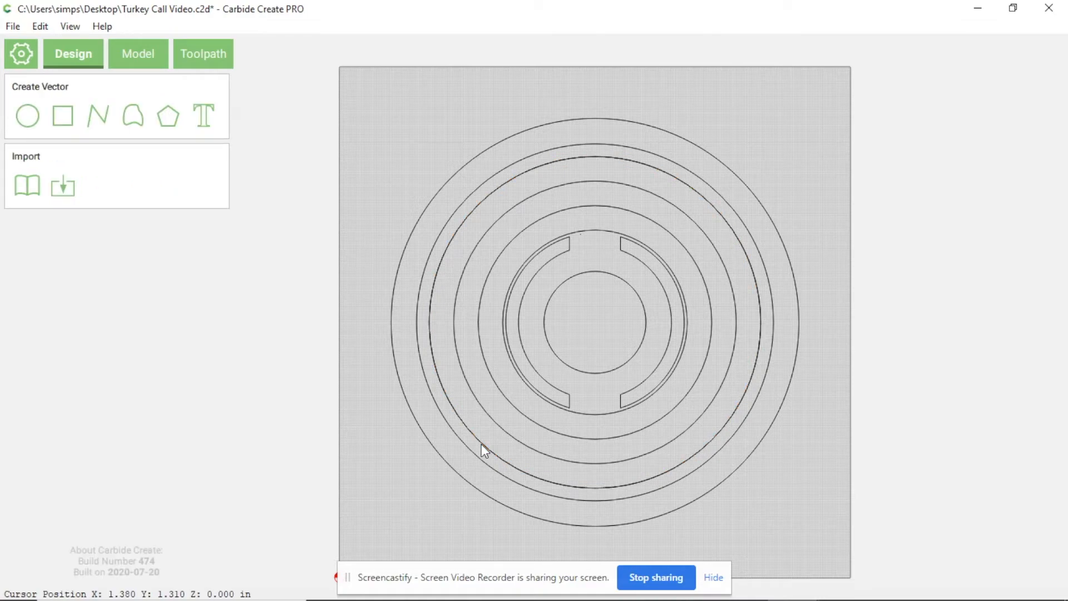
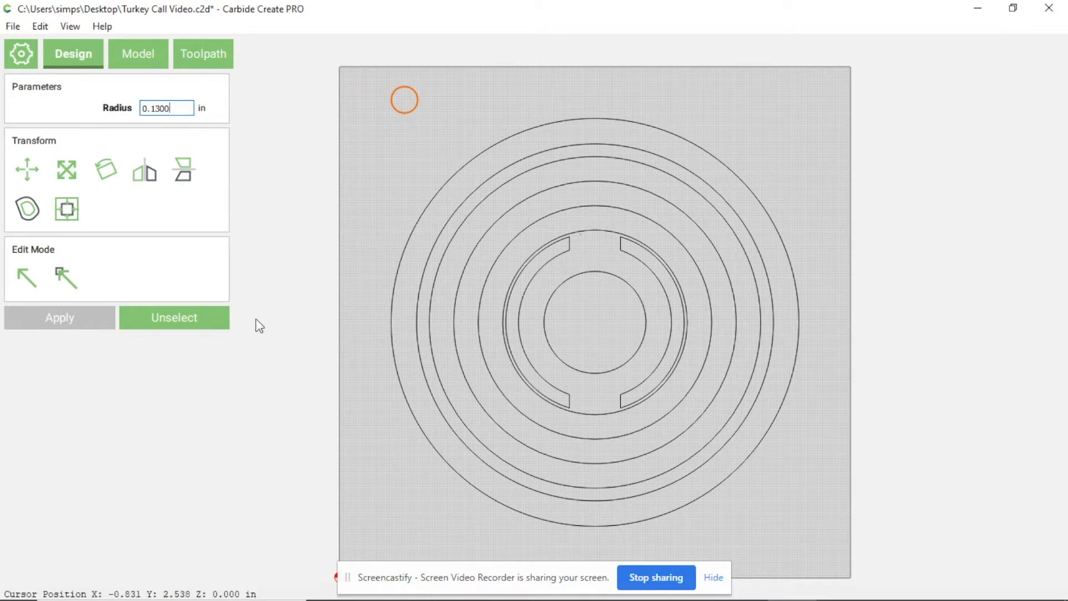
Duplicate the small 0.13 in radius circle near the stock's upper-left corner nine times.
left_click(442, 87)
left_click(418, 103)
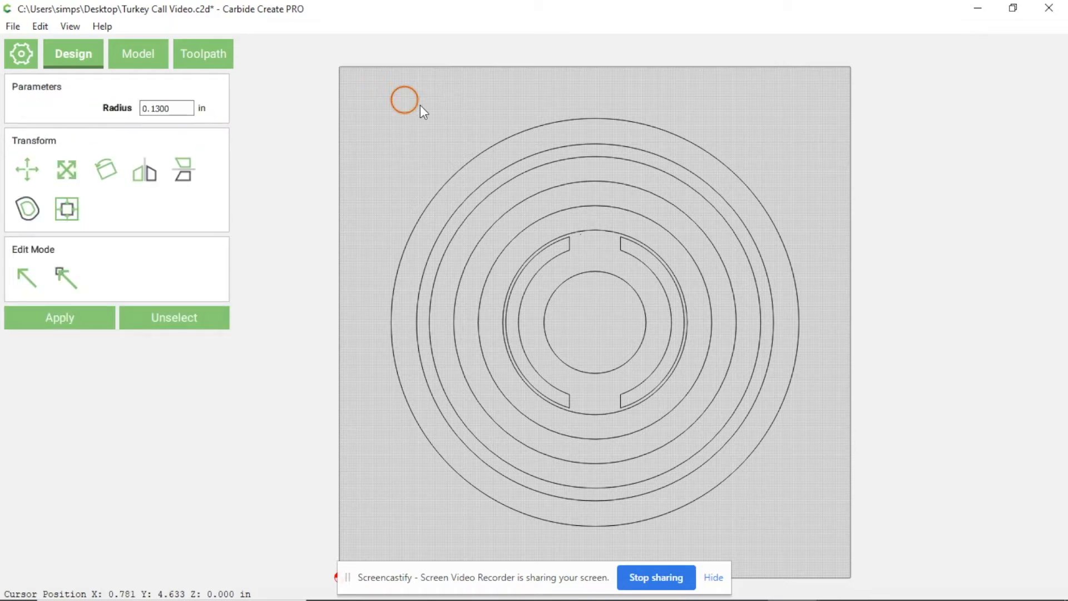
key("ctrl+d")
key("ctrl+d")
key("ctrl+d")
key("Escape")
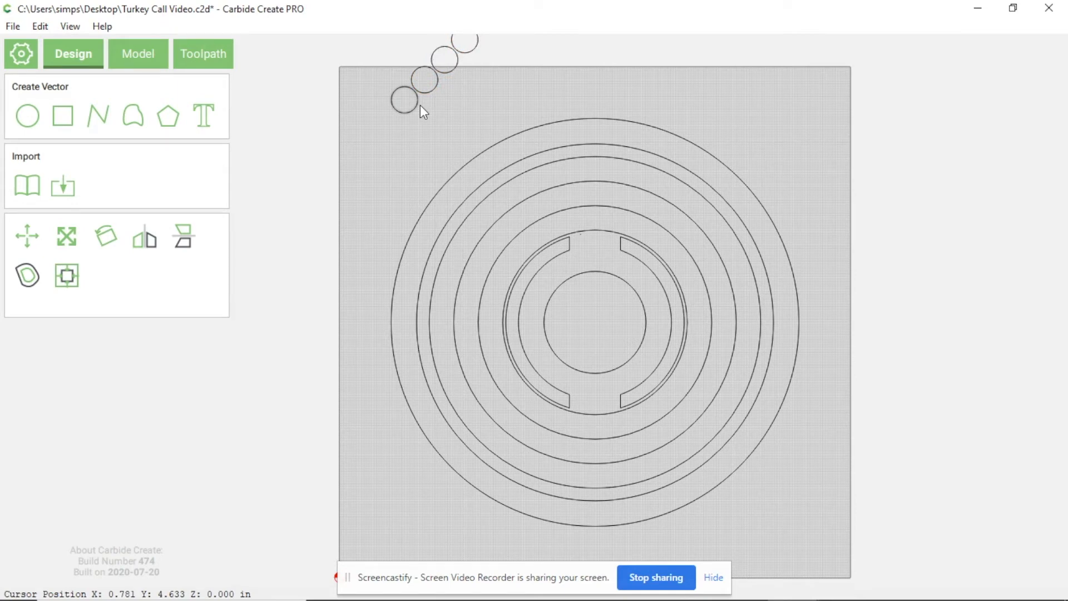
Move the diagonal row of small circles down to the stock's lower-right corner, clear of the concentric circles.
scroll(520, 109, "down", 6)
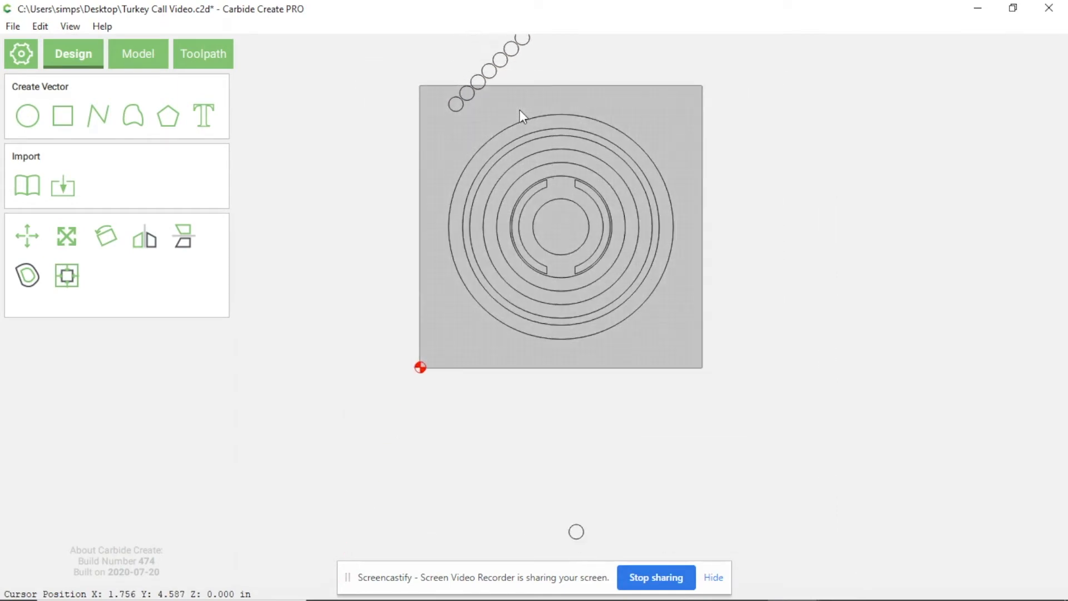
scroll(519, 109, "down", 1)
left_click_drag(453, 49, 606, 109)
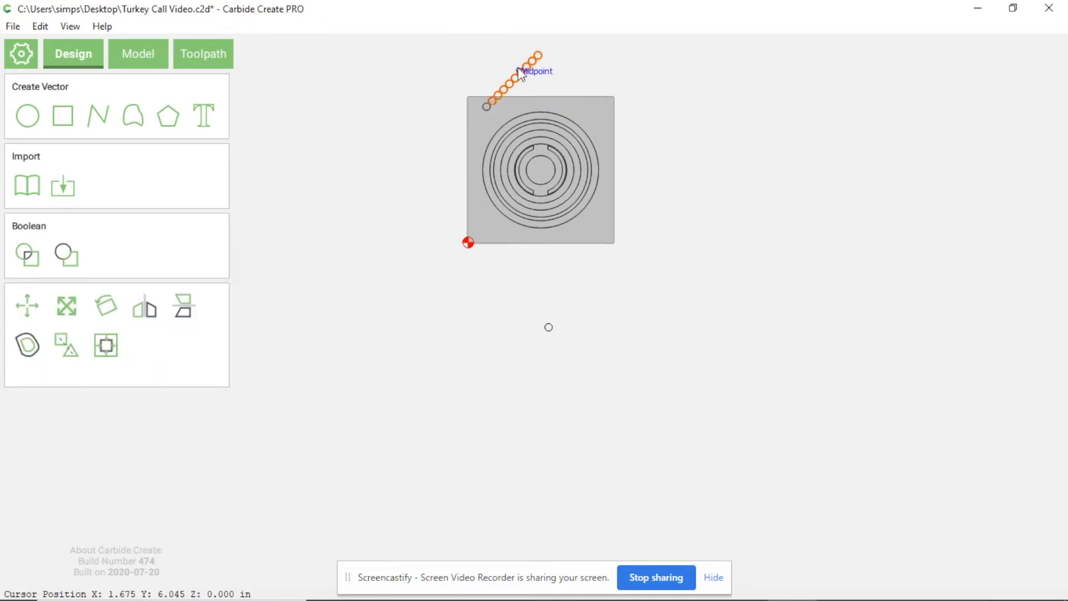
left_click_drag(520, 82, 606, 216)
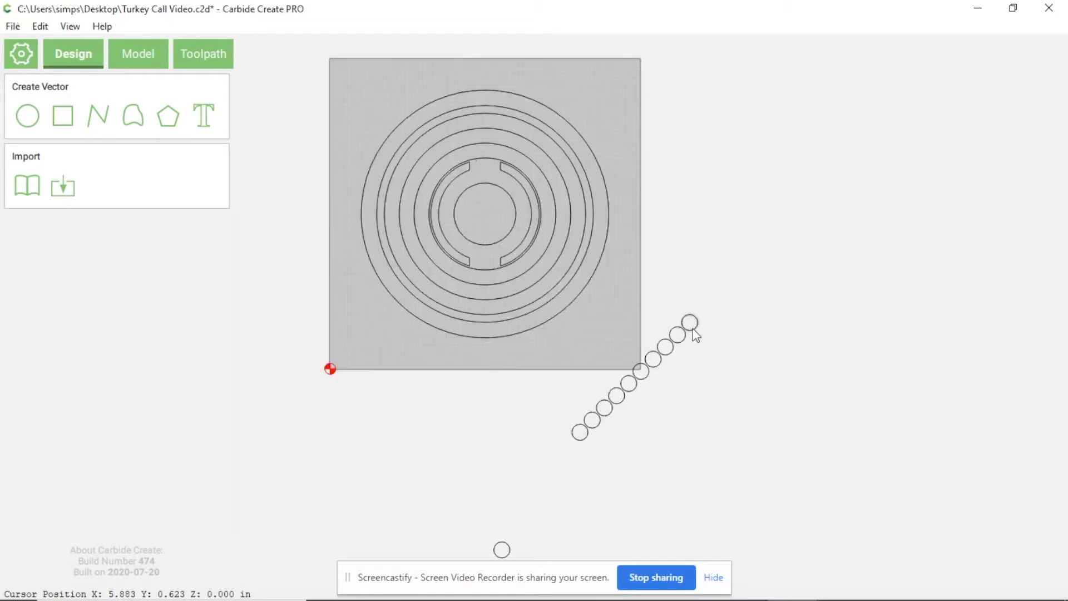
Align the uppermost small circle of the row to the center of the stock.
left_click(691, 324)
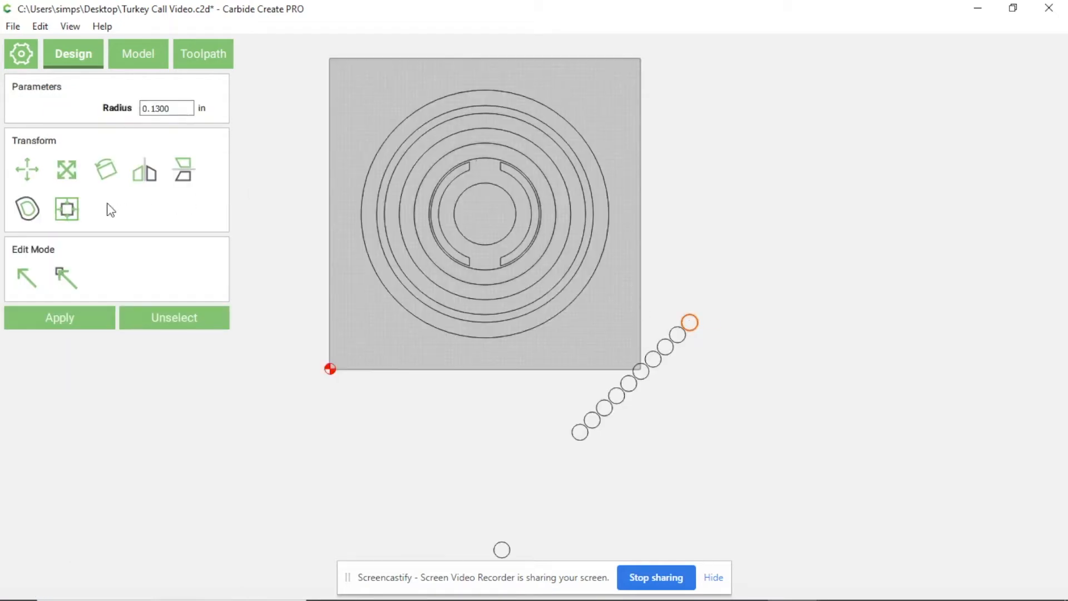
left_click(71, 211)
left_click(77, 122)
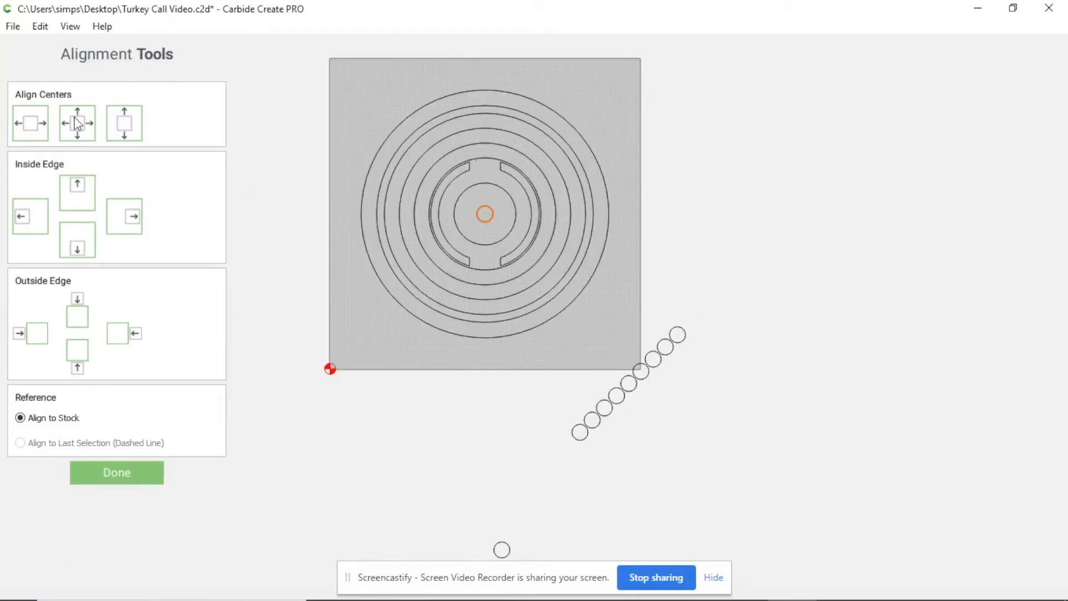
Move four small circles from the row onto the band between the 1.385 in and 1.145 in circles, one each below, above, left and right of center.
left_click(682, 335)
left_click_drag(682, 334, 487, 291)
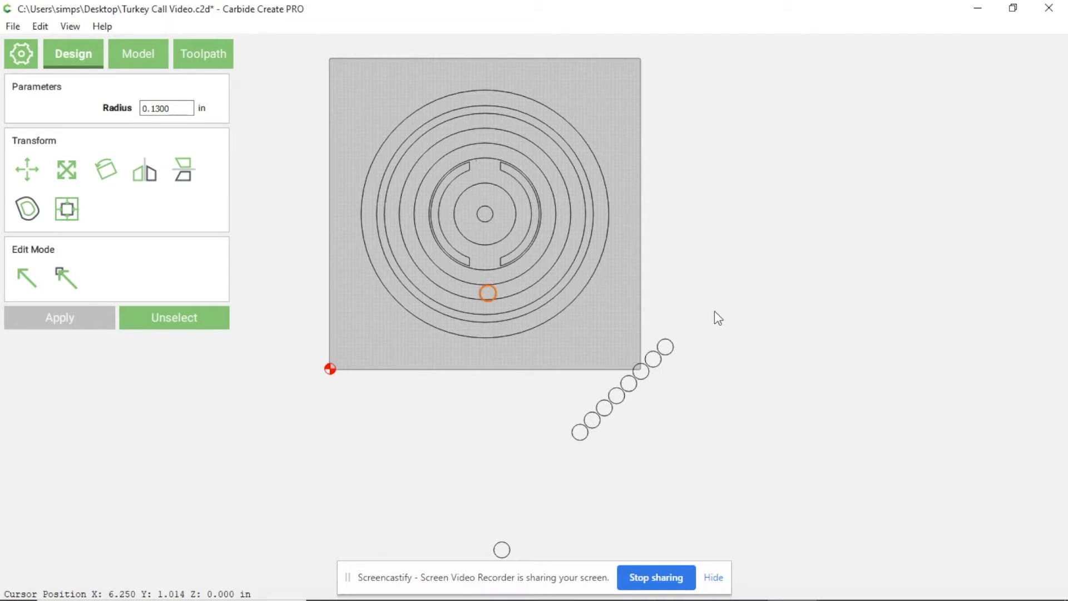
left_click(671, 348)
left_click_drag(671, 348, 832, 122)
left_click(657, 364)
left_click_drag(657, 364, 733, 203)
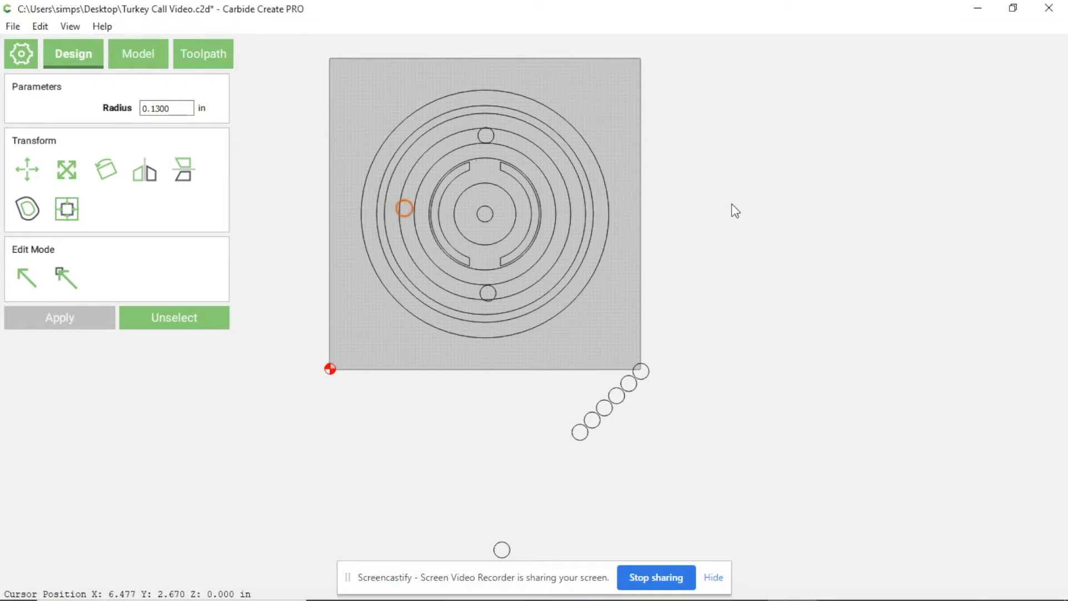
left_click(645, 378)
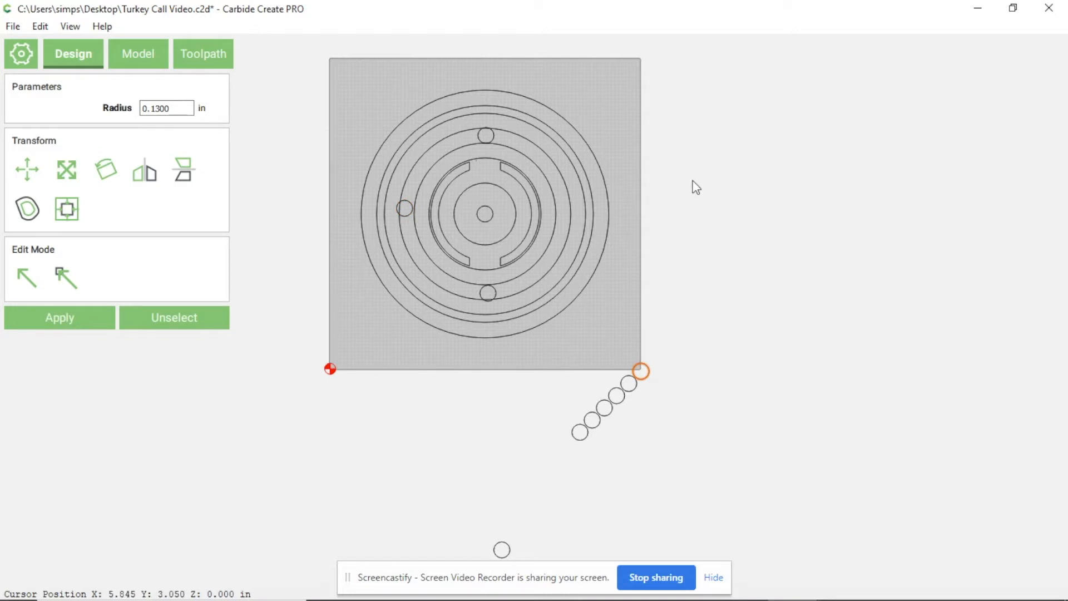
left_click_drag(642, 382, 622, 299)
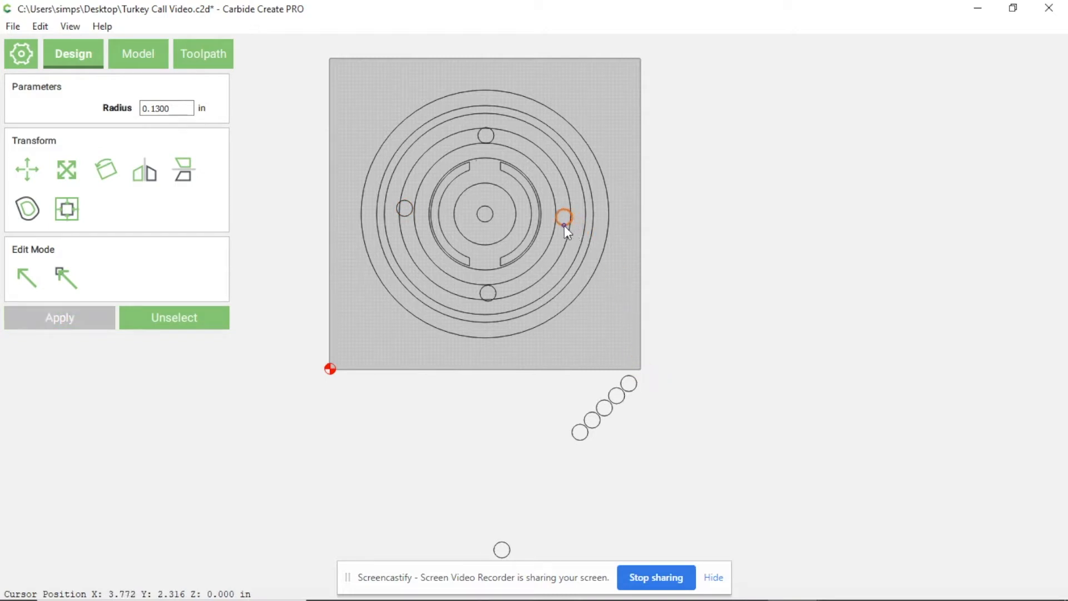
Align the small circle below center horizontally with the small circle above center.
left_click(482, 294)
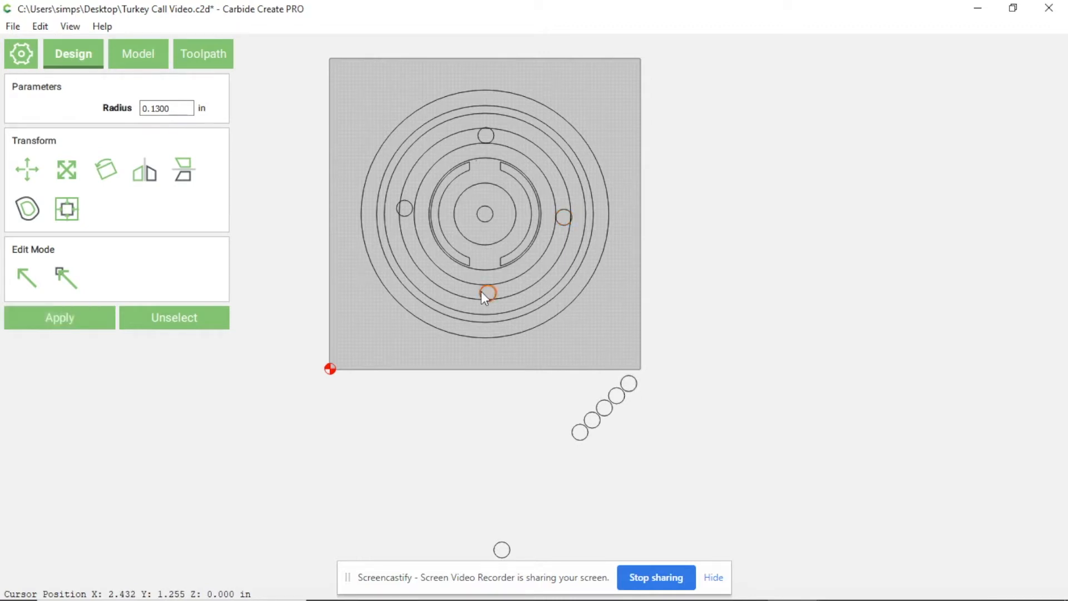
left_click(492, 139, "shift")
left_click(106, 346)
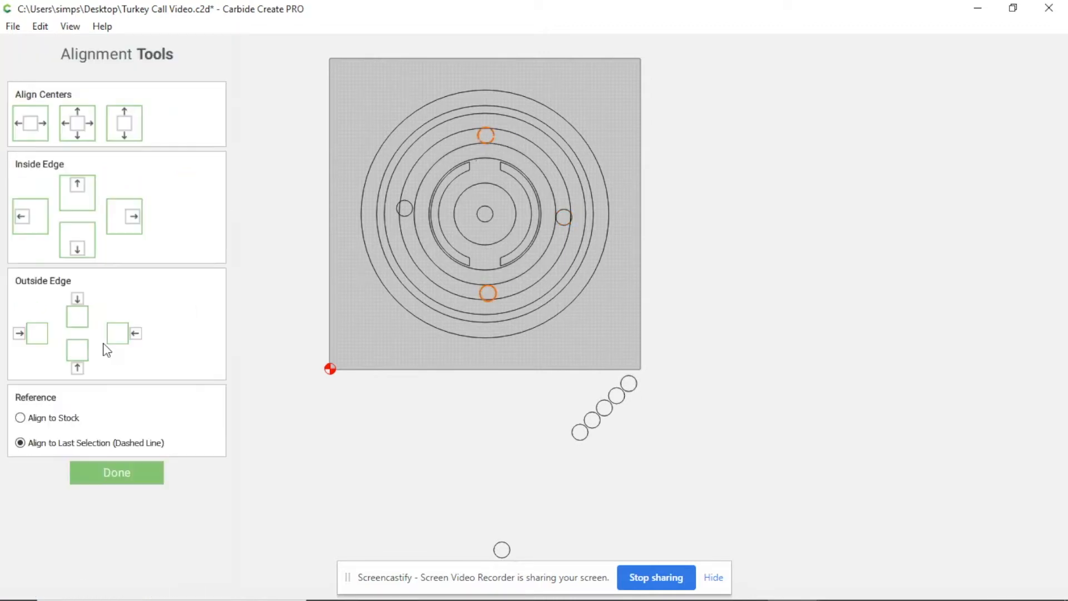
left_click(29, 126)
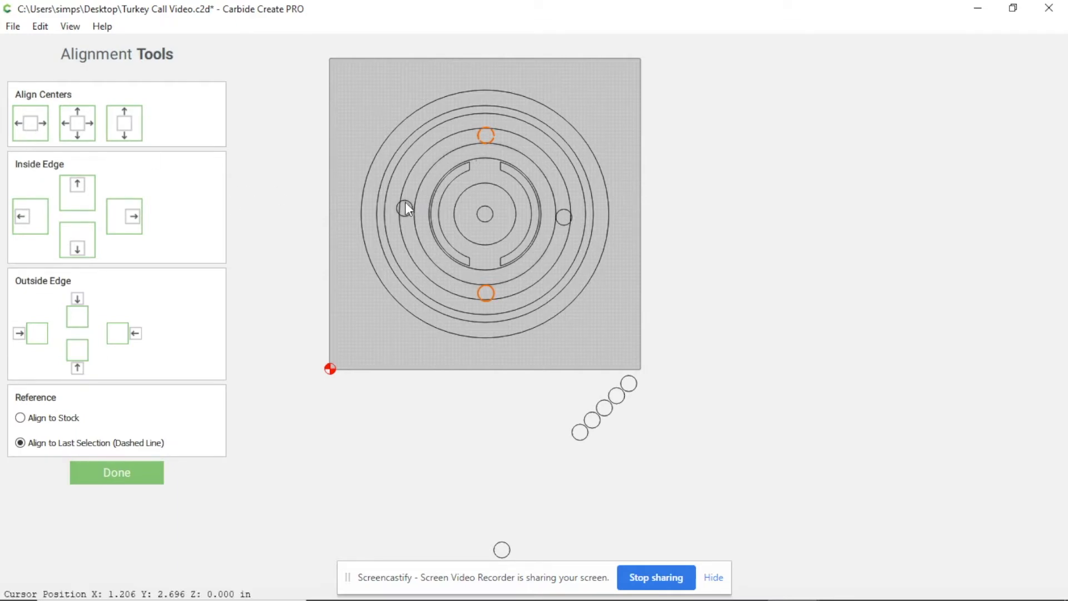
Align the small circle left of center vertically with the small circle right of center.
scroll(406, 207, "up", 5)
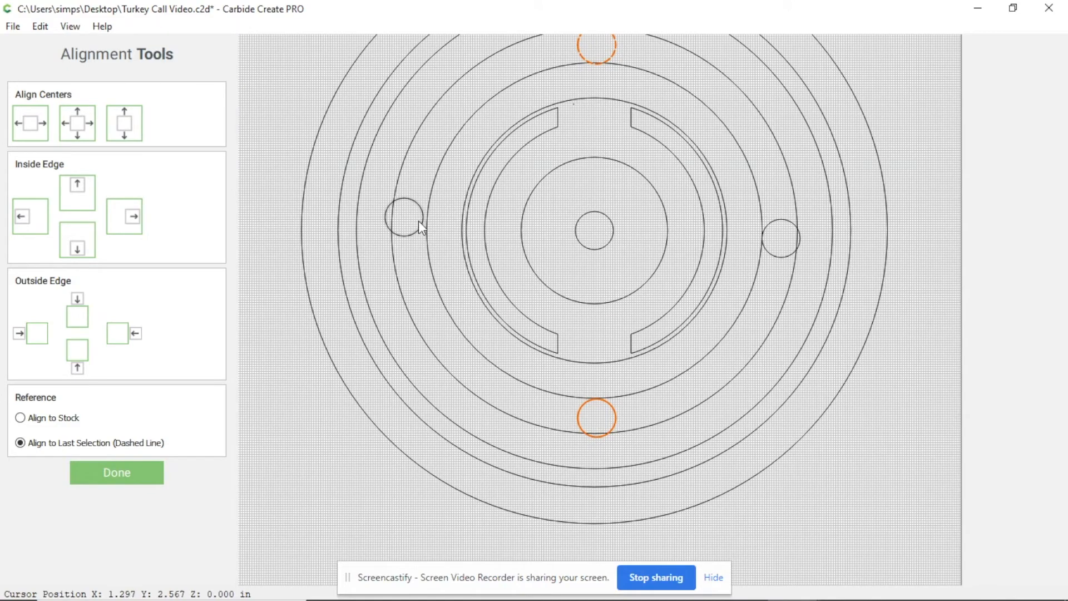
left_click(419, 221)
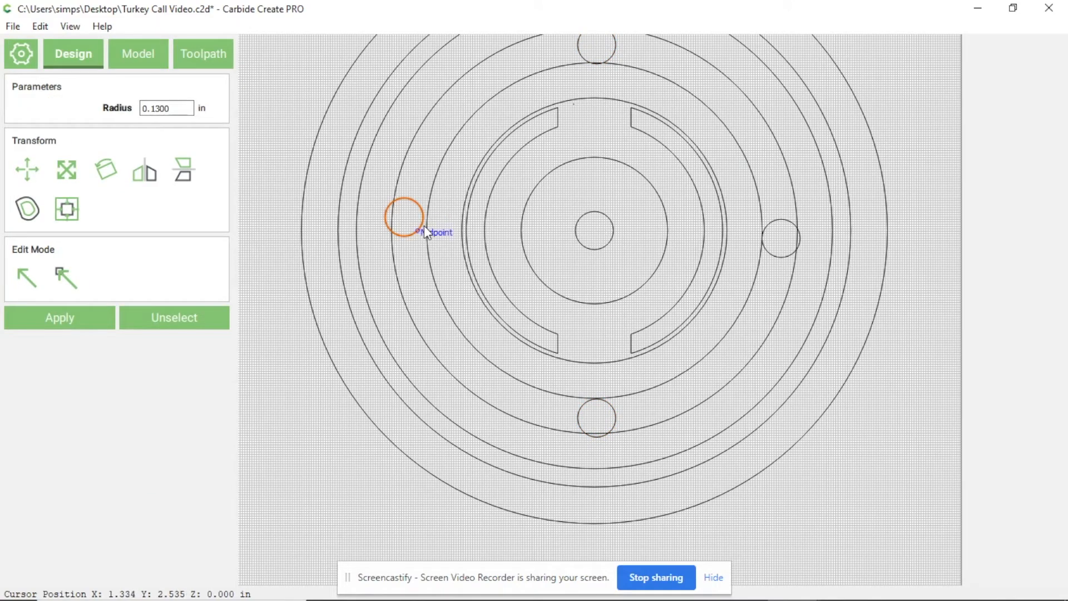
scroll(424, 226, "up", 3)
left_click_drag(424, 219, 428, 225)
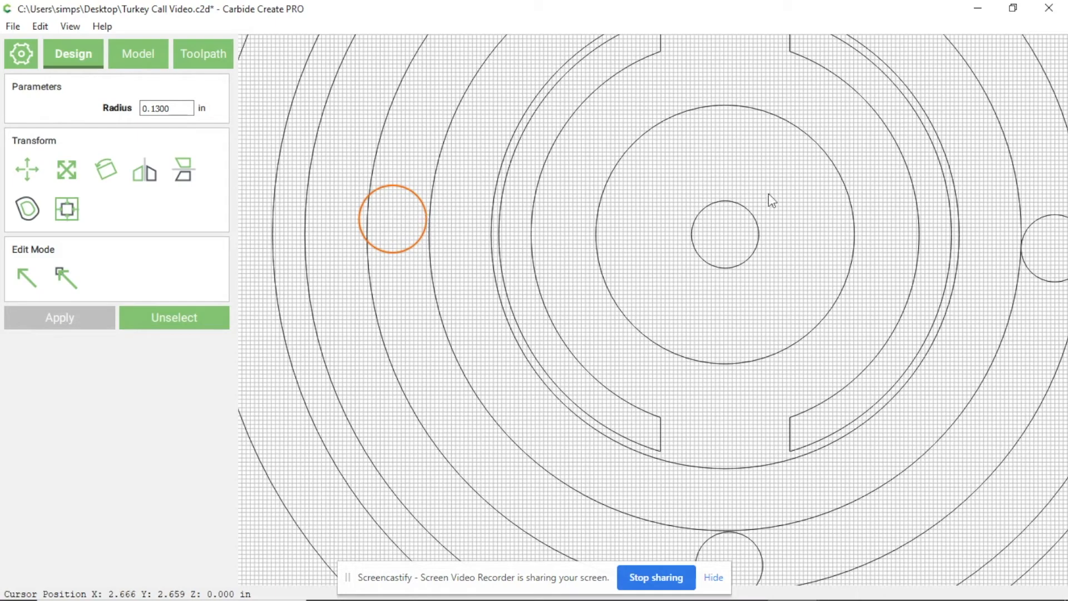
left_click(1056, 217, "shift")
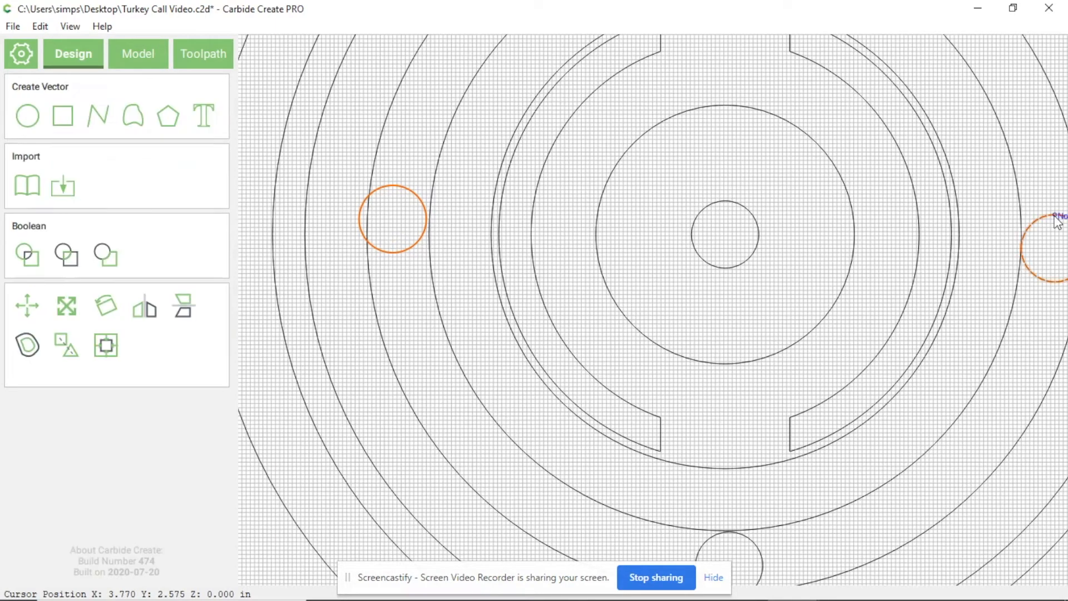
left_click(107, 345)
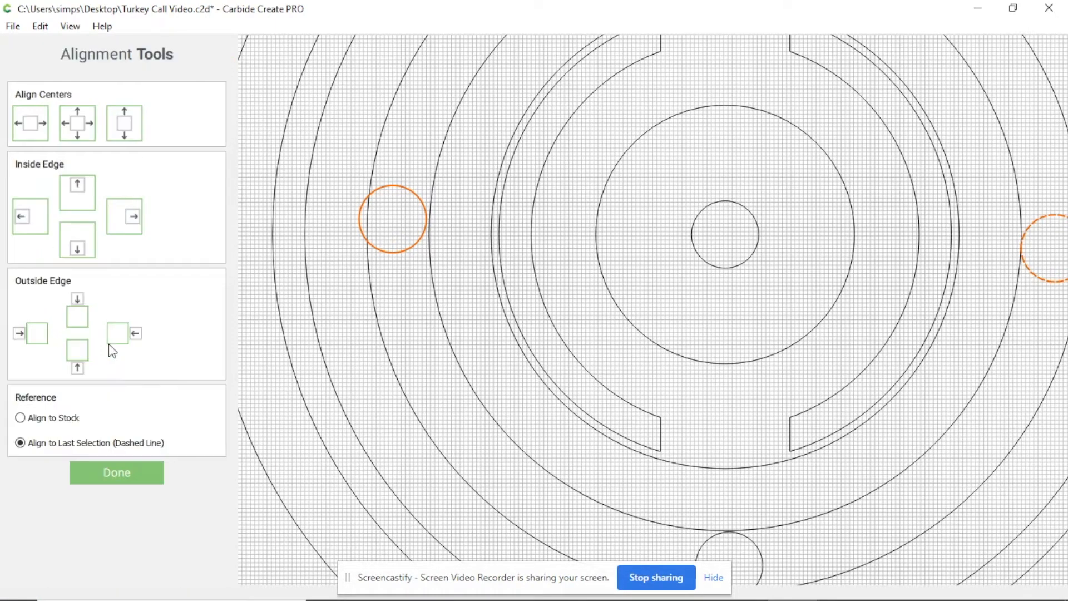
left_click(127, 129)
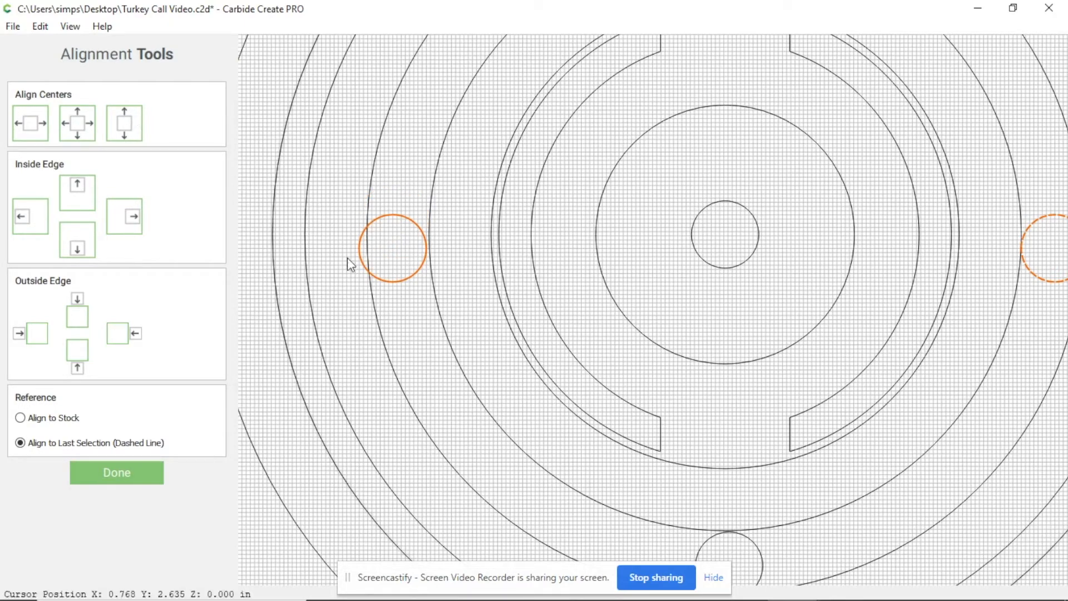
scroll(482, 227, "up", 2)
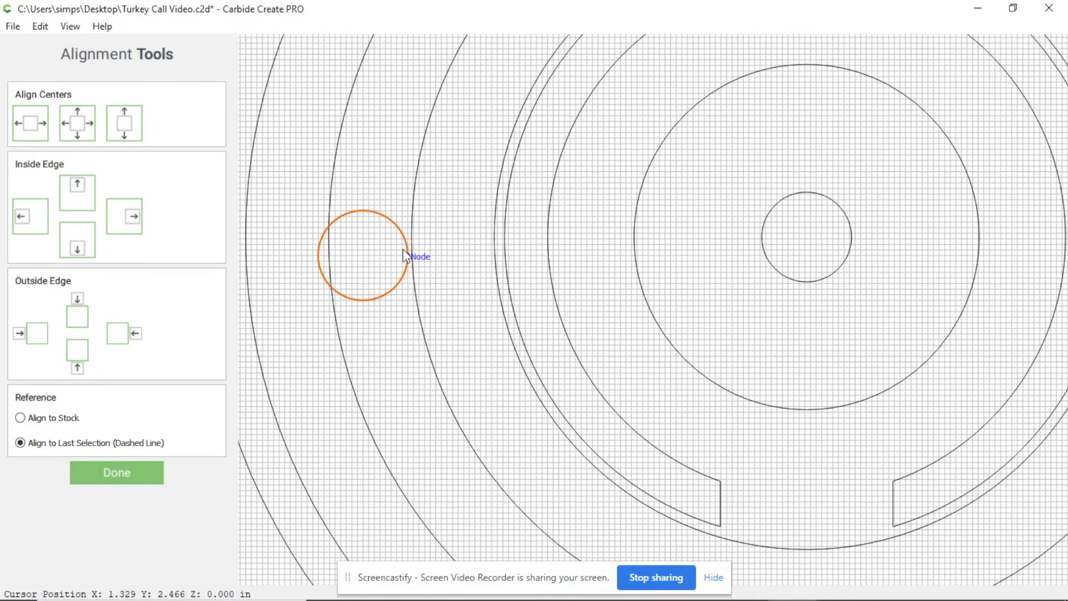
Examine how the side and lower small circles sit on the band around the center.
left_click_drag(397, 230, 399, 228)
scroll(399, 229, "down", 5)
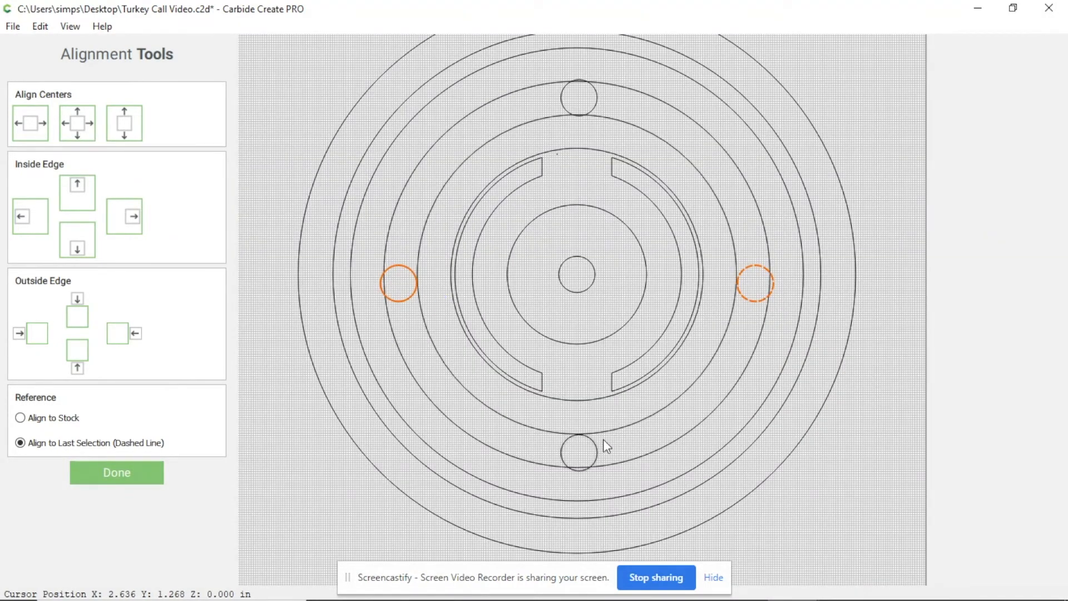
scroll(587, 456, "up", 2)
scroll(586, 456, "up", 3)
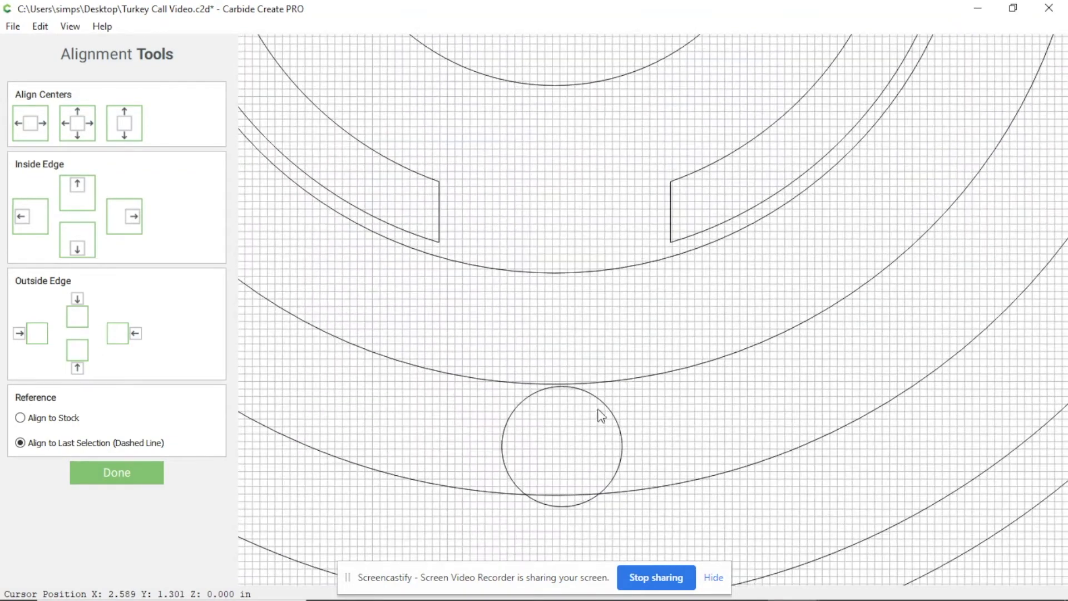
left_click(607, 413)
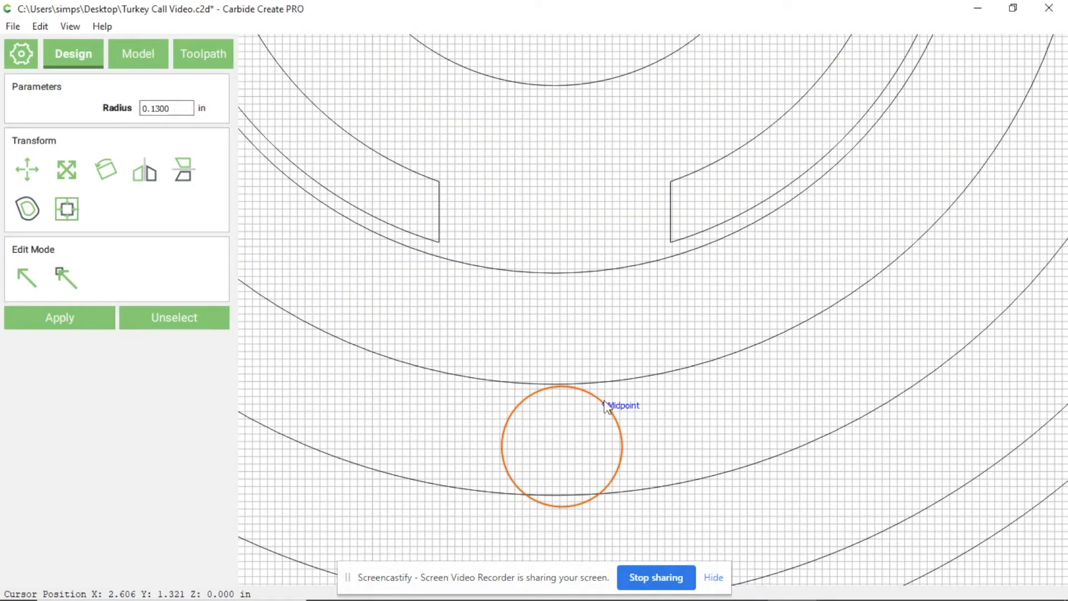
left_click(685, 427)
scroll(685, 427, "down", 5)
scroll(685, 427, "down", 3)
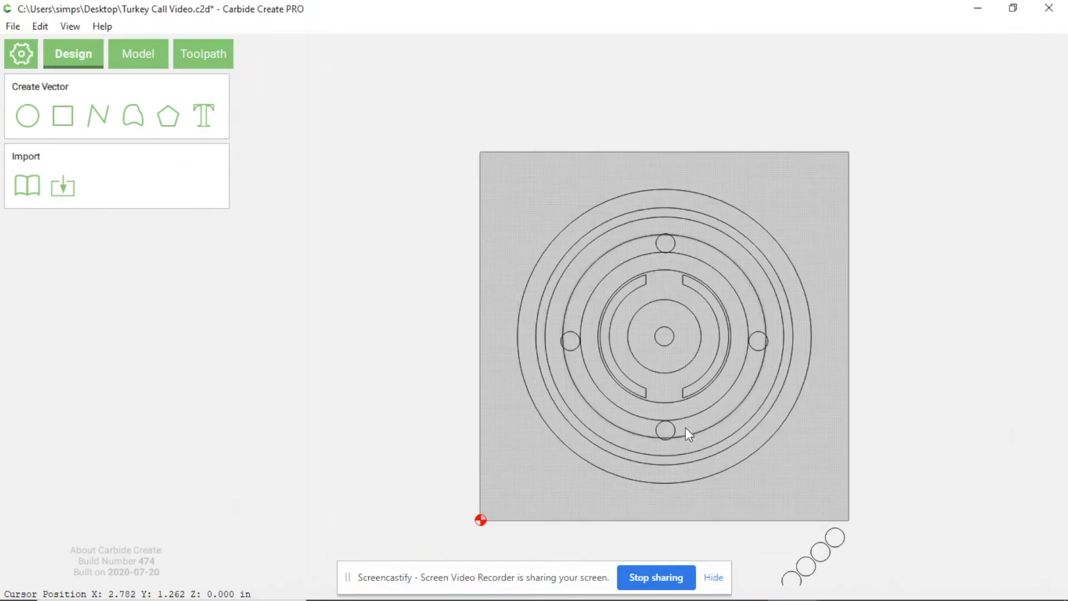
Move four spare 0.13 in radius circles from the row onto the small-hole band, one at each diagonal between the existing small circles.
left_click(839, 542)
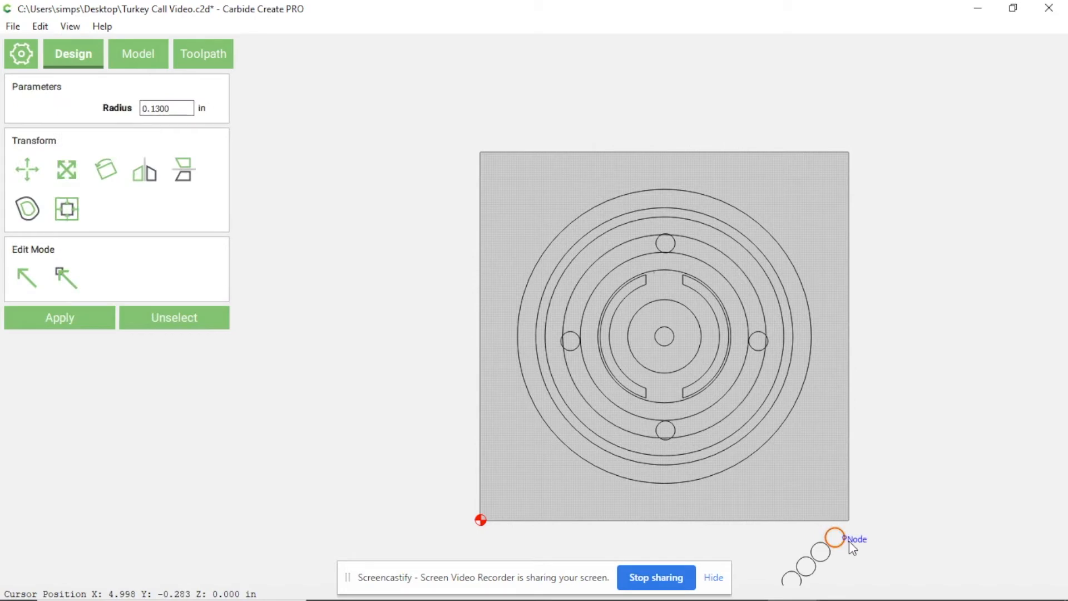
left_click_drag(840, 541, 729, 382)
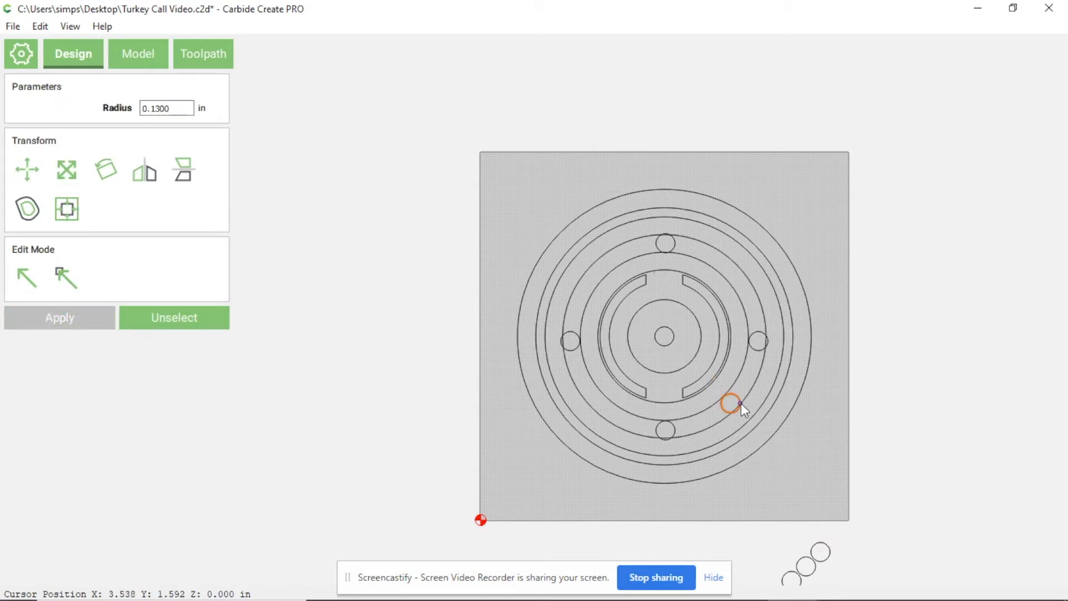
left_click(826, 543)
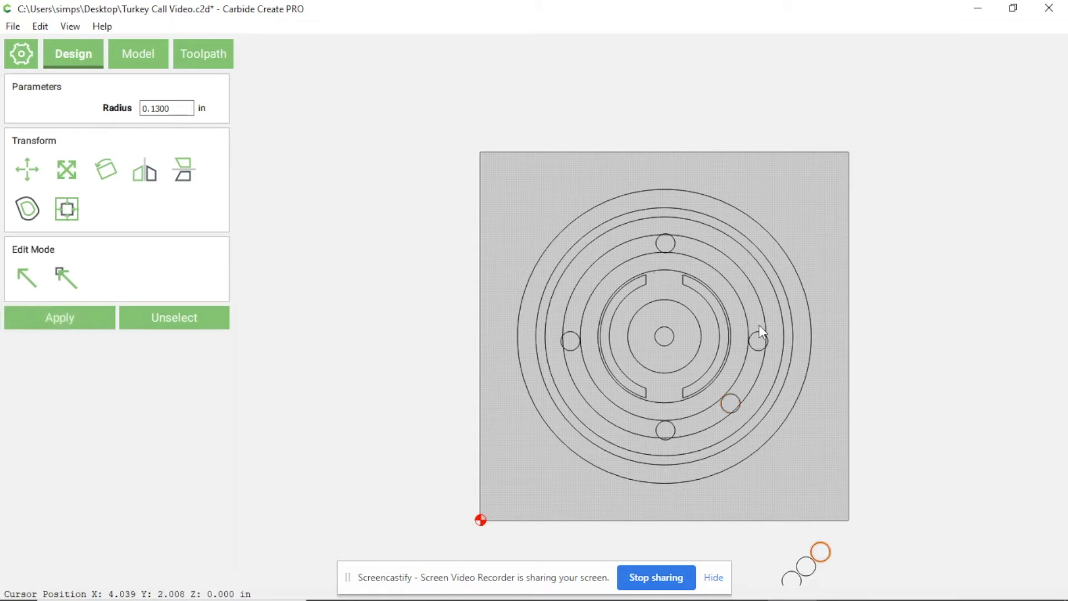
left_click_drag(828, 545, 751, 288)
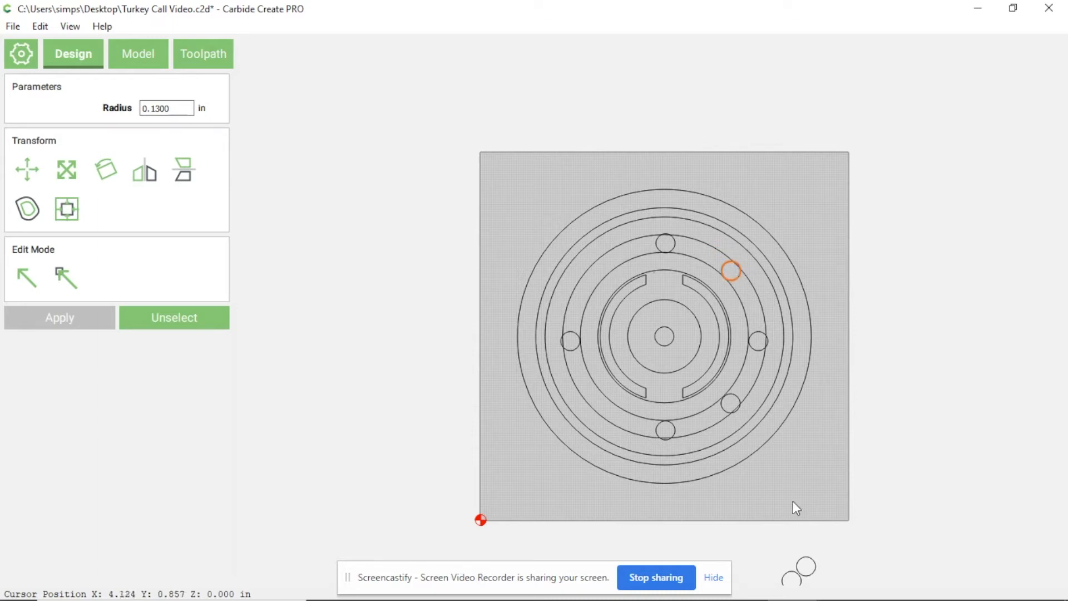
left_click(812, 560)
left_click_drag(812, 559, 729, 403)
scroll(812, 534, "down", 3)
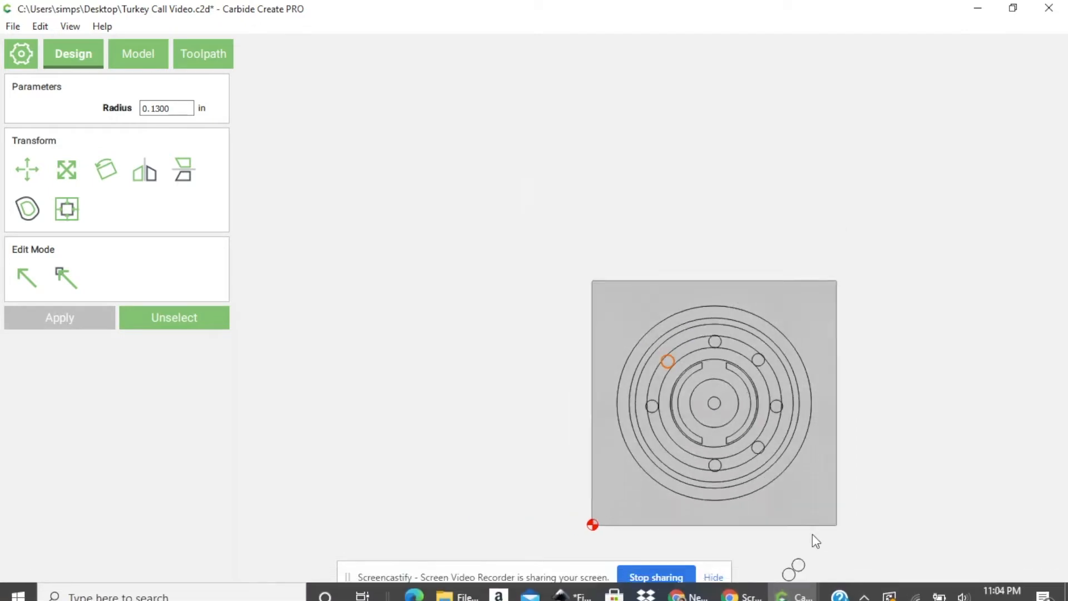
left_click_drag(808, 569, 733, 481)
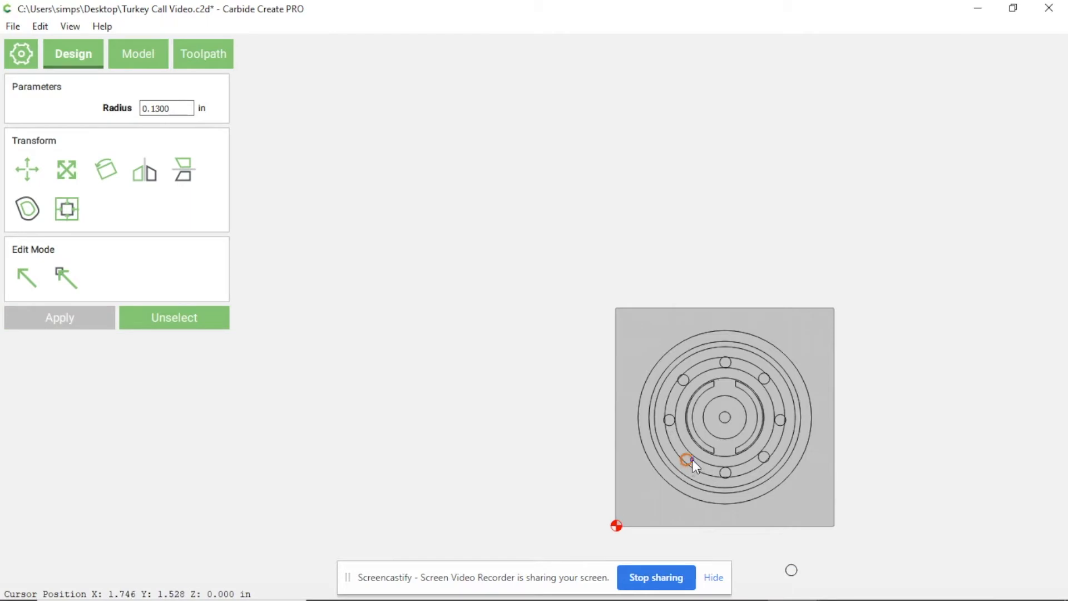
Delete the one leftover small circle below the stock.
left_click(932, 523)
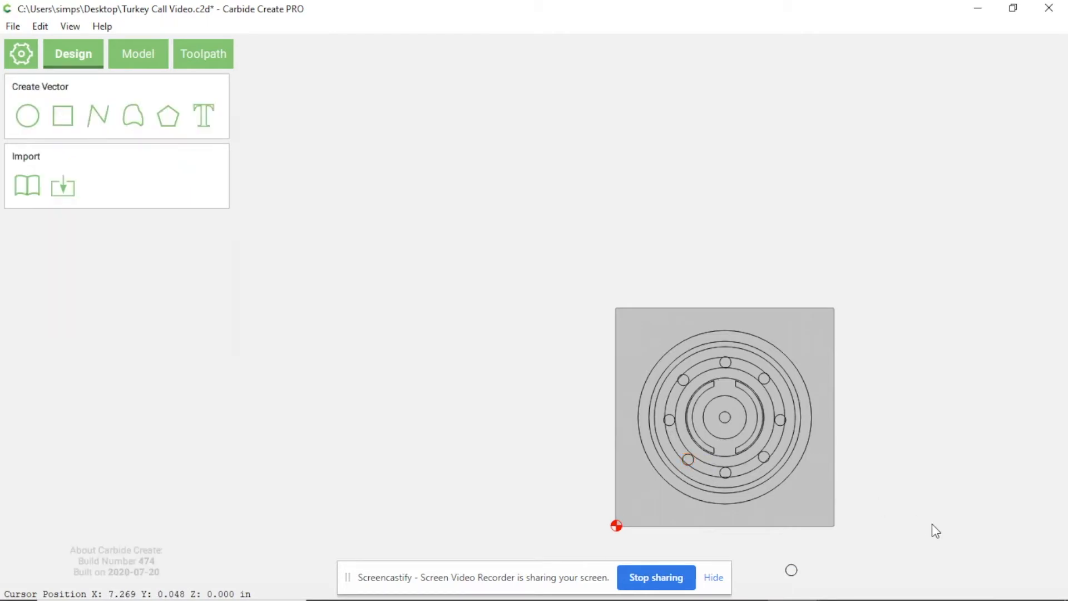
left_click(791, 571)
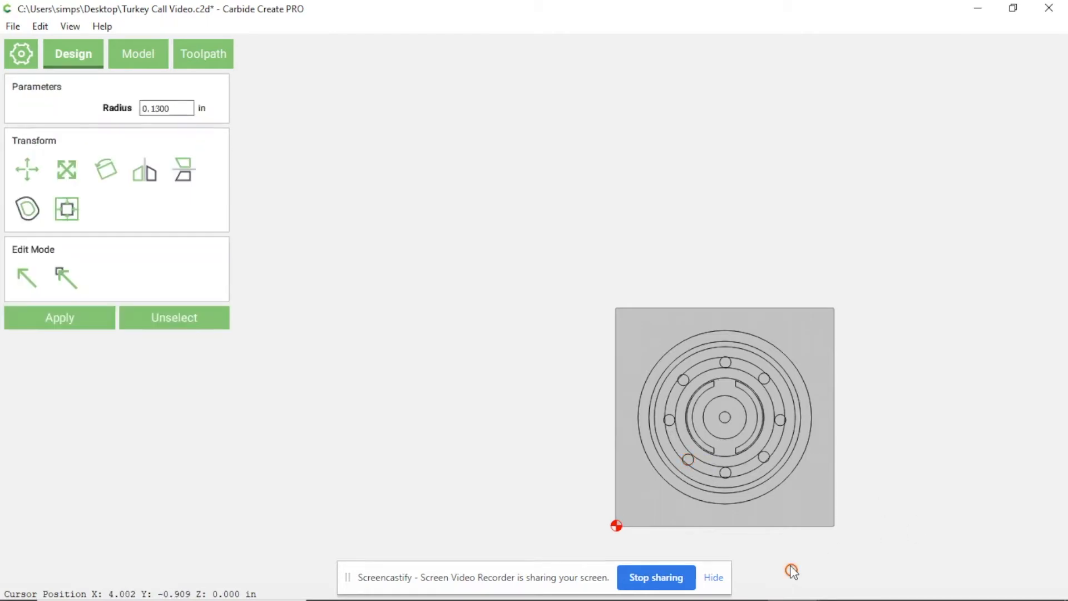
key("Delete")
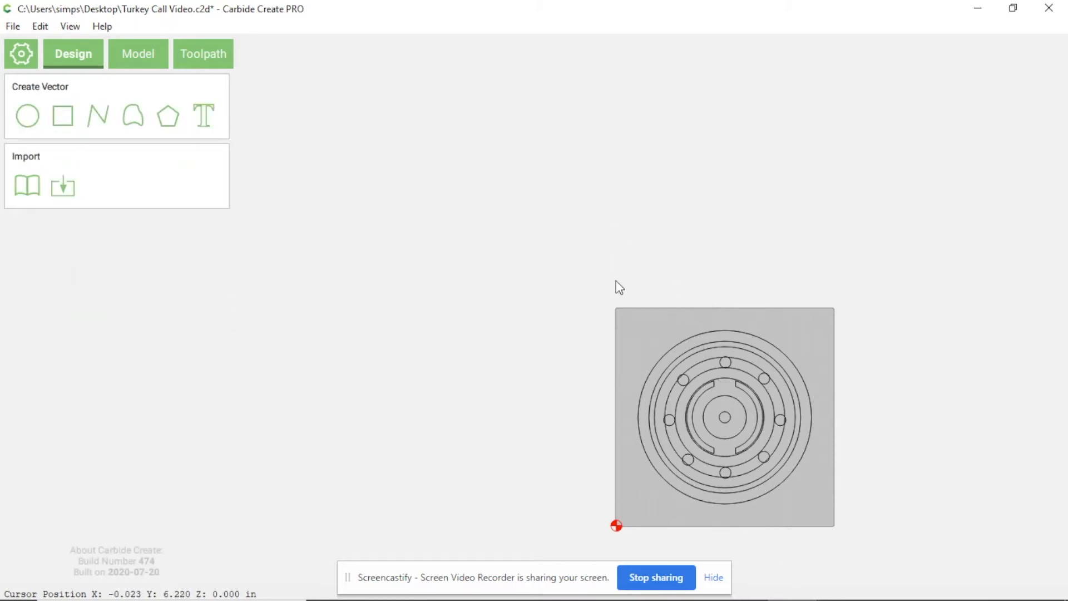
Delete the existing Toolpath 1 from Group 1.
scroll(619, 289, "down", 2)
scroll(689, 365, "up", 6)
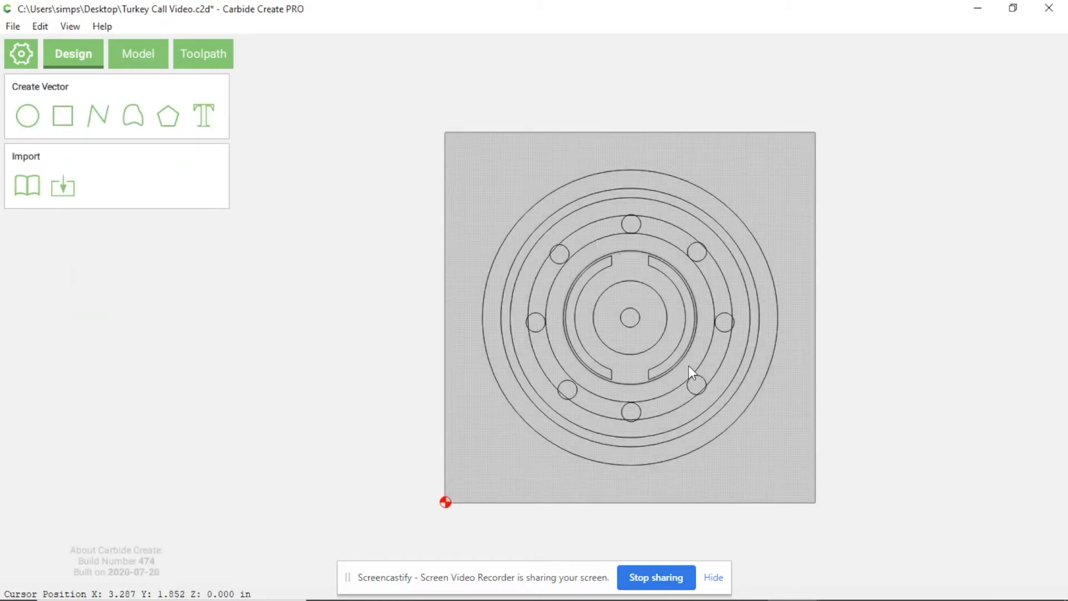
scroll(688, 366, "up", 2)
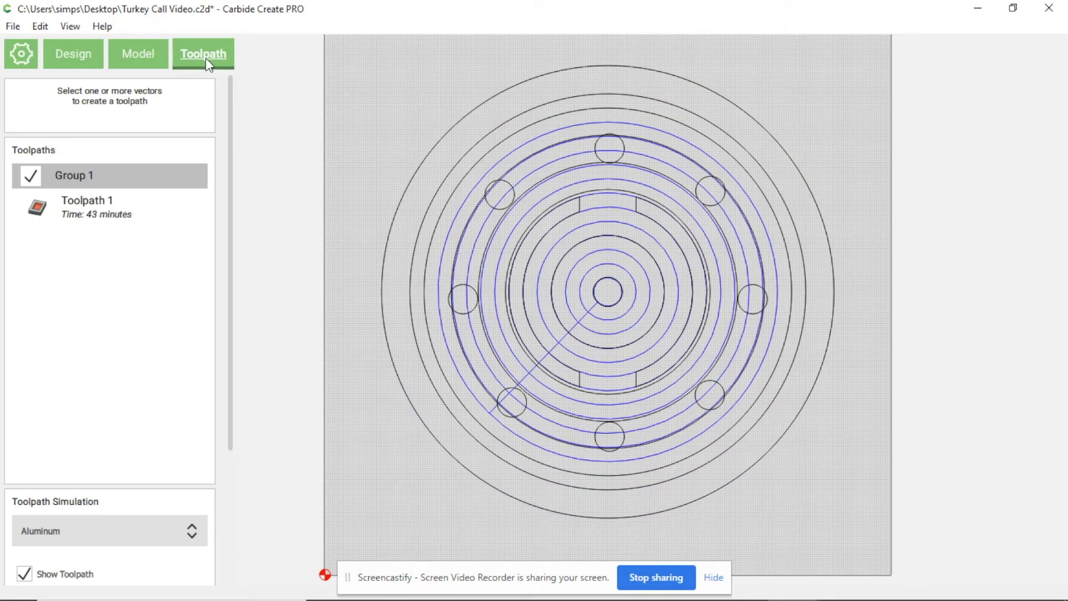
mouse_move(77, 216)
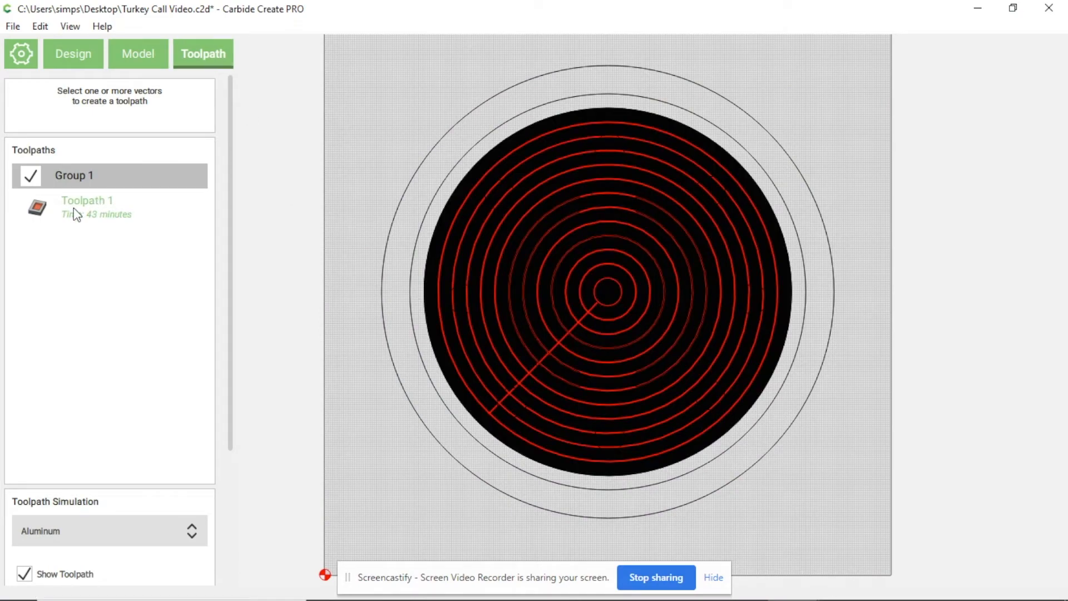
right_click(77, 214)
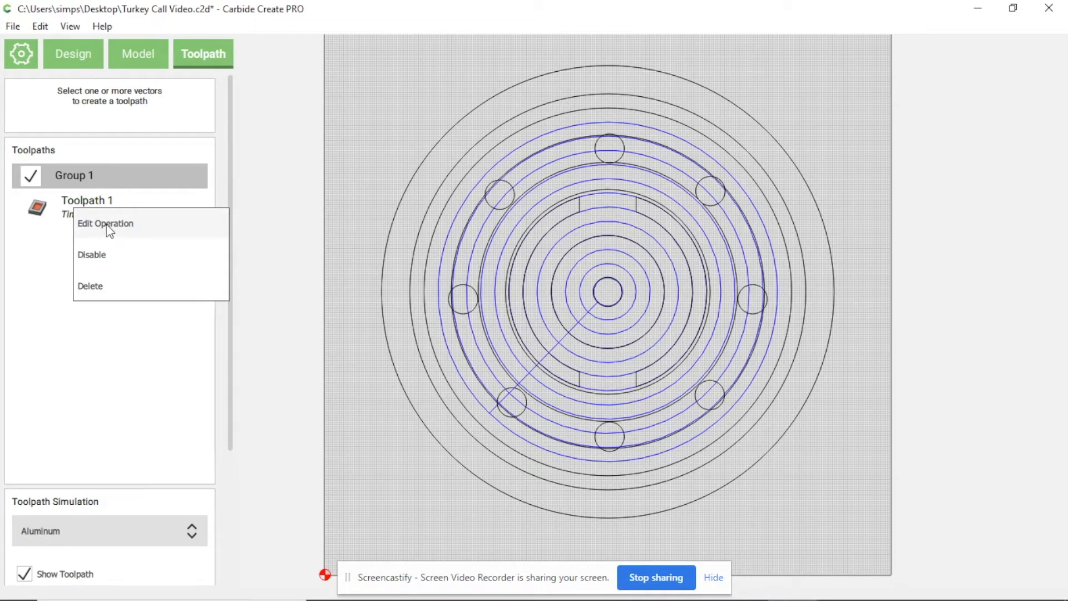
left_click(92, 286)
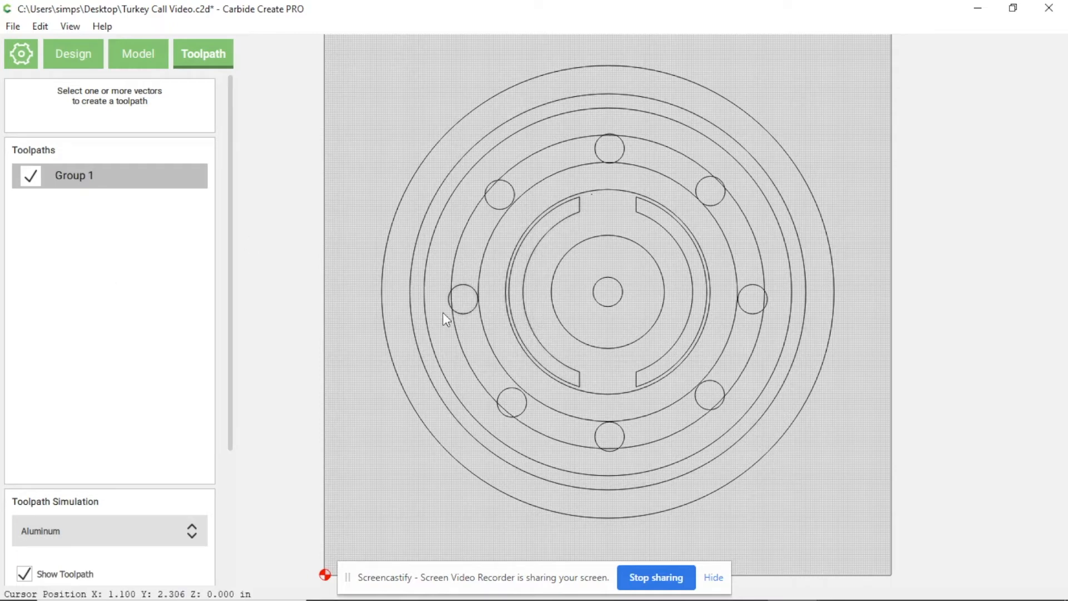
left_click(420, 315)
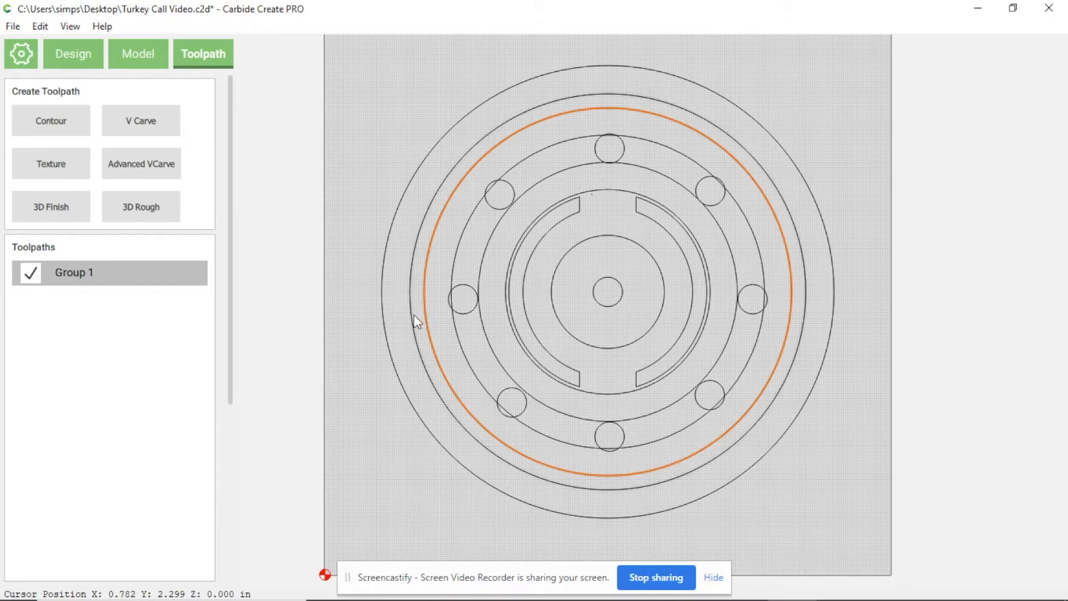
left_click(410, 316)
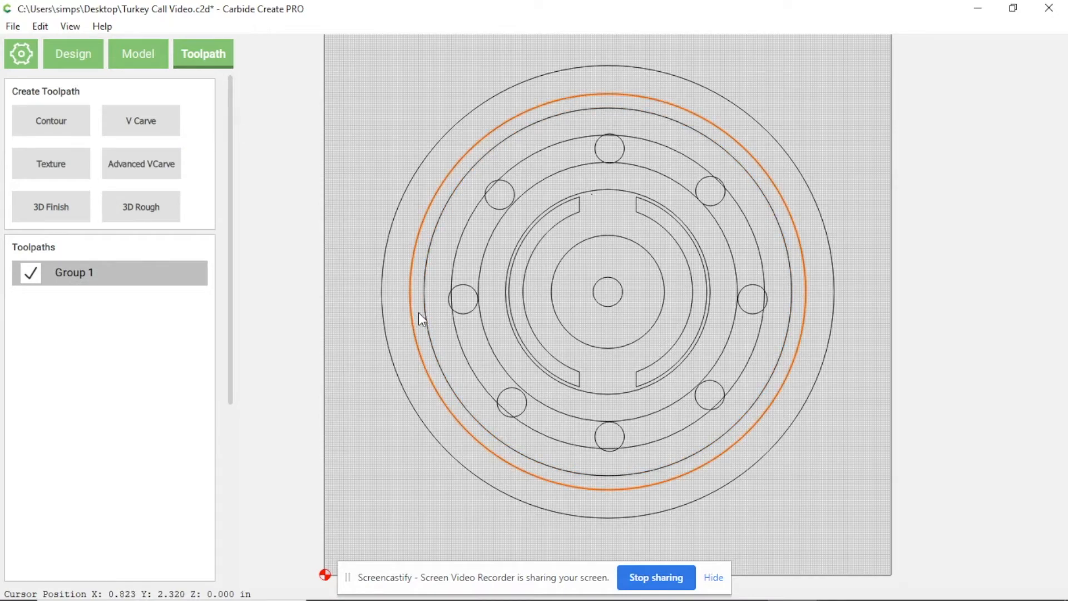
left_click(425, 312, "shift")
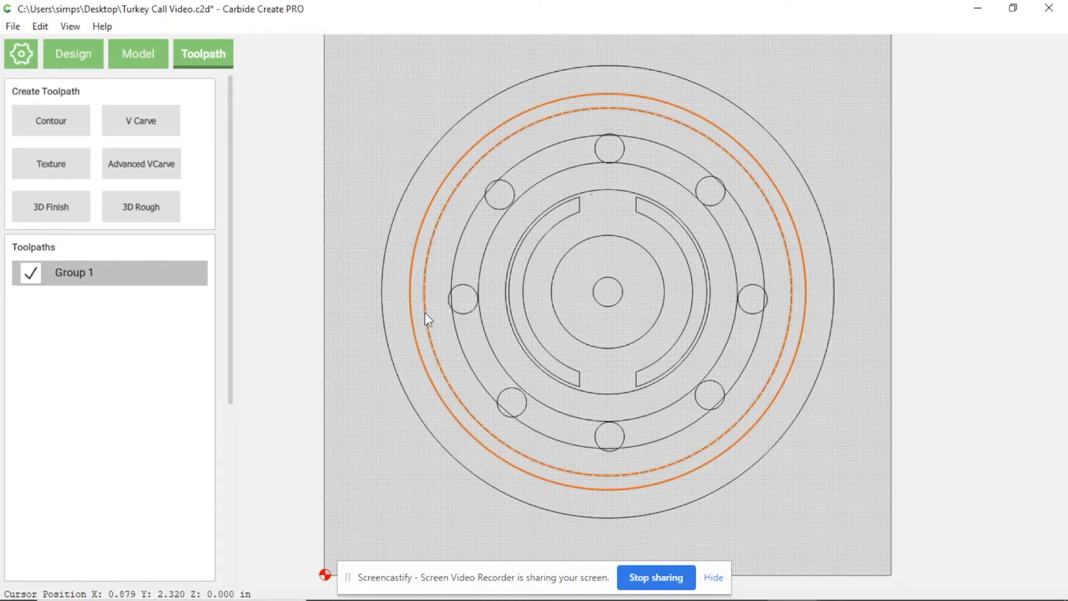
left_click(521, 310, "shift")
left_click(693, 282, "shift")
left_click(1013, 187)
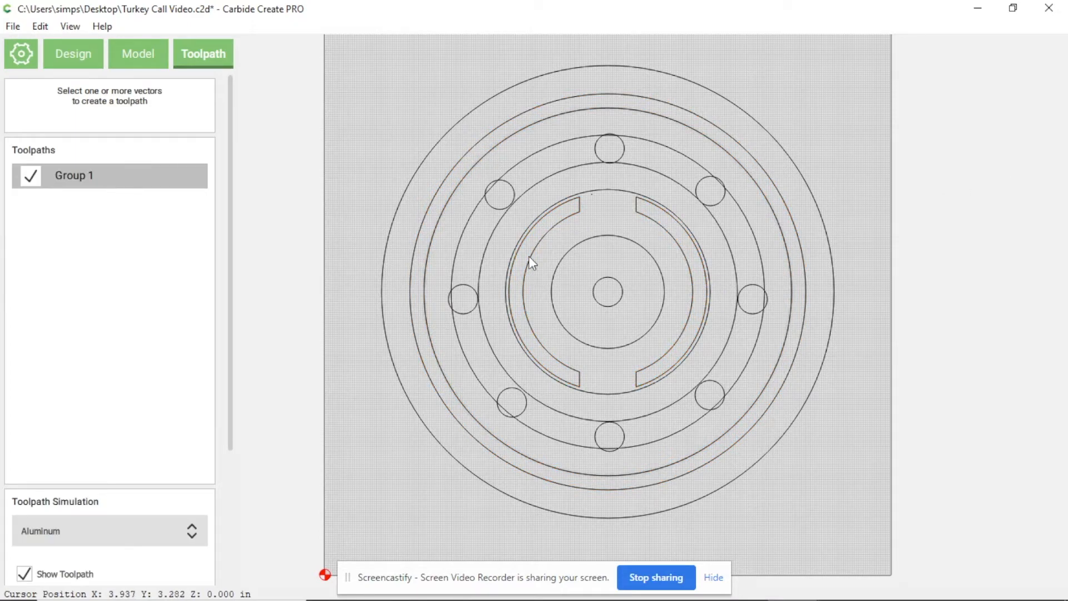
Start a contour toolpath on the second-largest circle with Pocket offset direction and a max depth of 0.125 in.
left_click(411, 288)
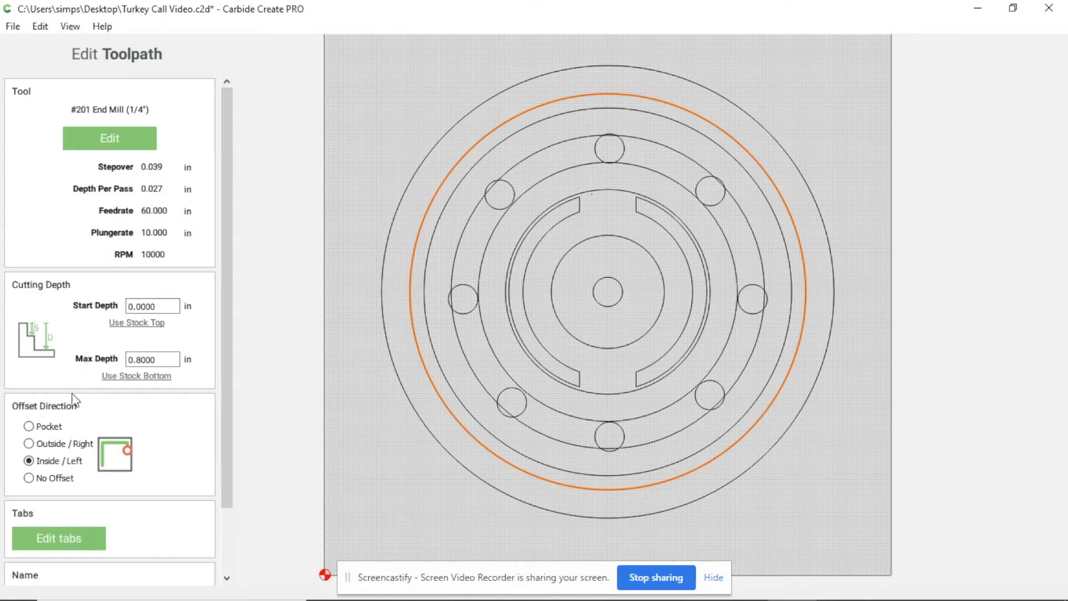
left_click(29, 427)
left_click(162, 307)
left_click(160, 360)
type(".125")
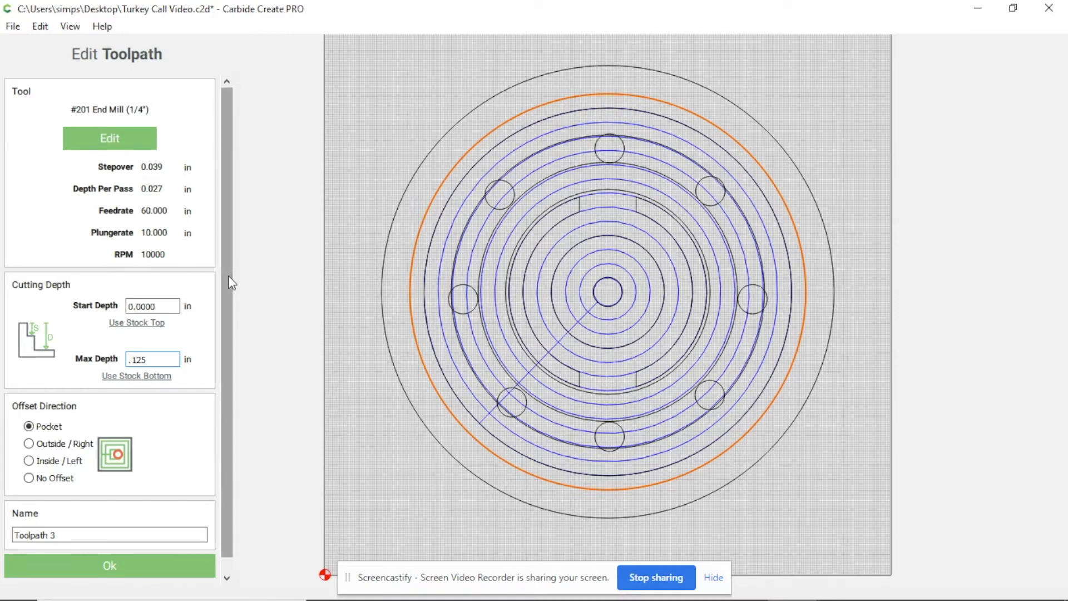
Name the pocket toolpath "Top Pocket" and save it.
scroll(224, 345, "down", 1)
left_click_drag(78, 519, 3, 529)
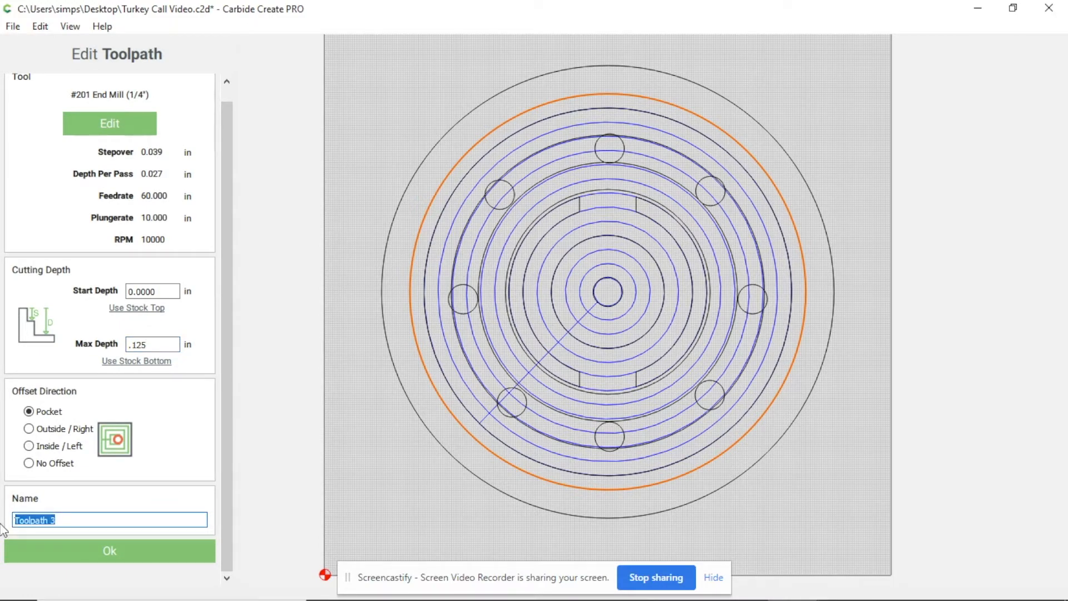
type("Top Pocket")
left_click(110, 551)
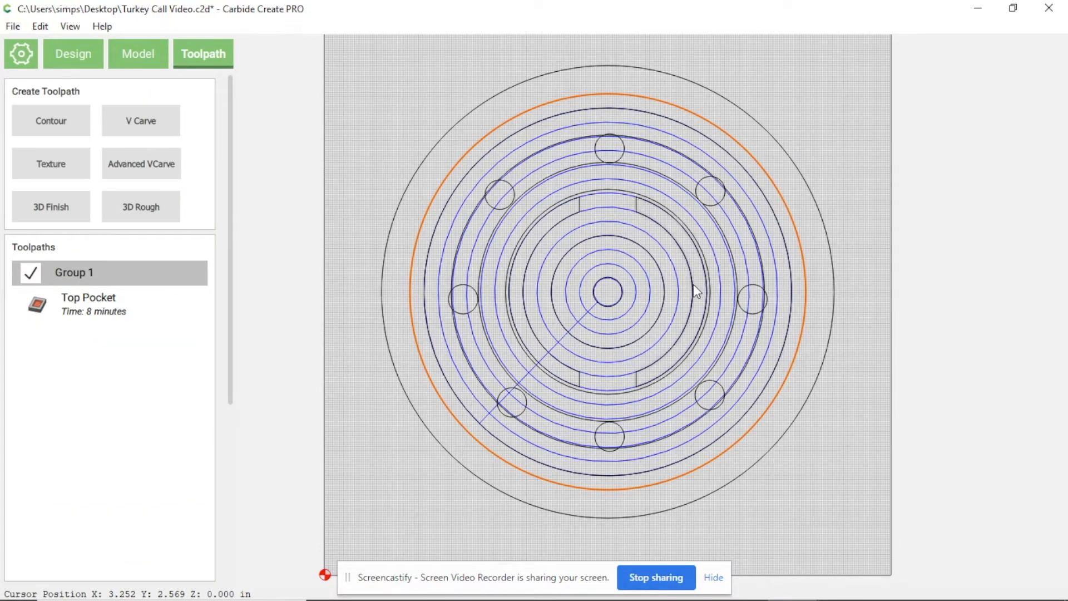
Create an Inside/Left contour toolpath on the third-largest circle with a start depth of 0.125 in and a max depth of 0.75 in.
left_click(429, 279)
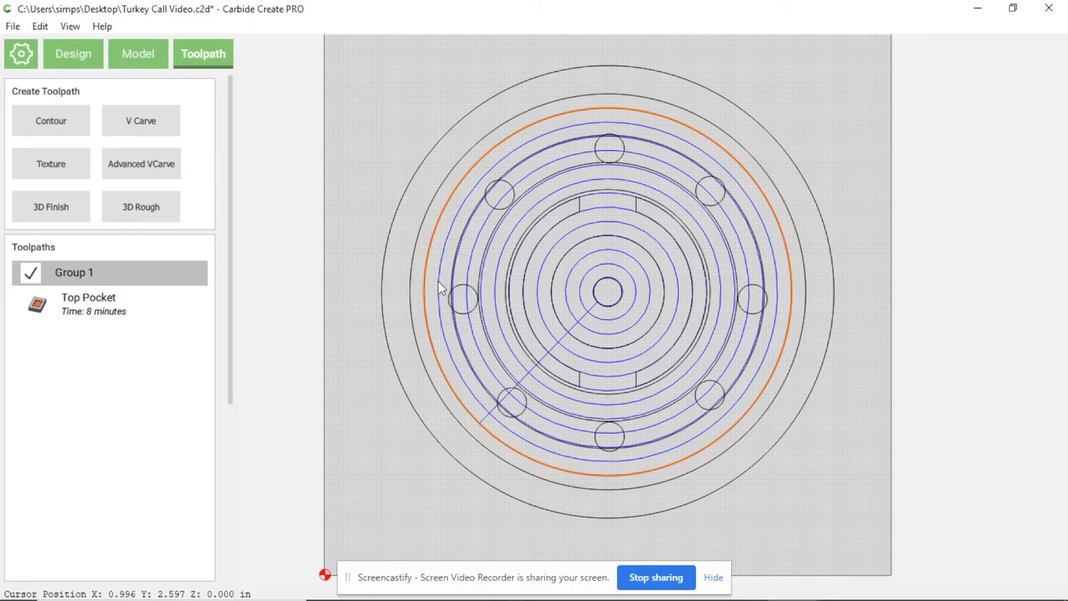
left_click(439, 281)
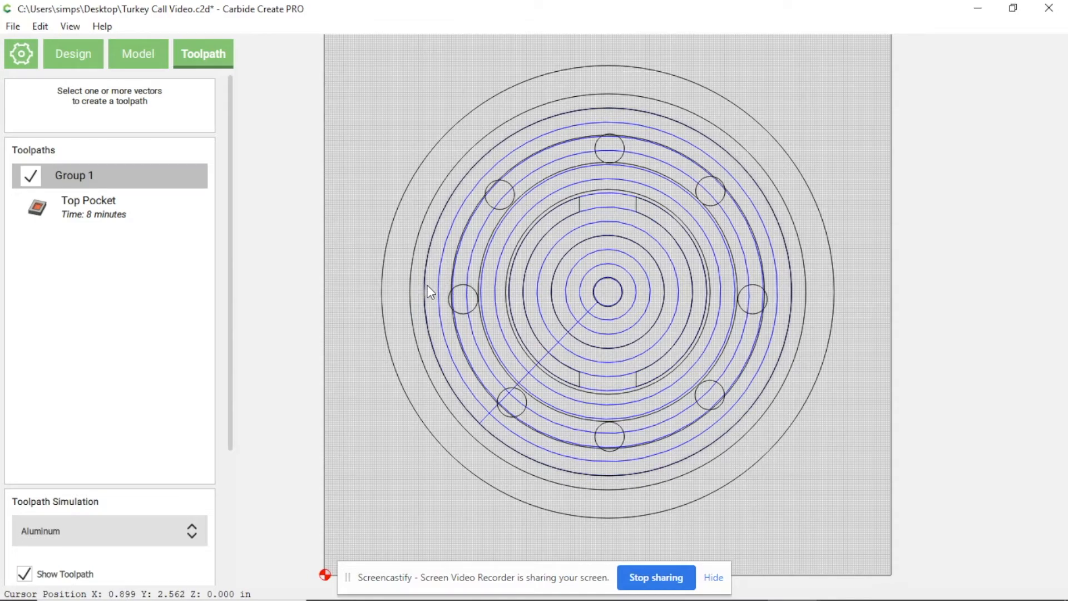
left_click(428, 290)
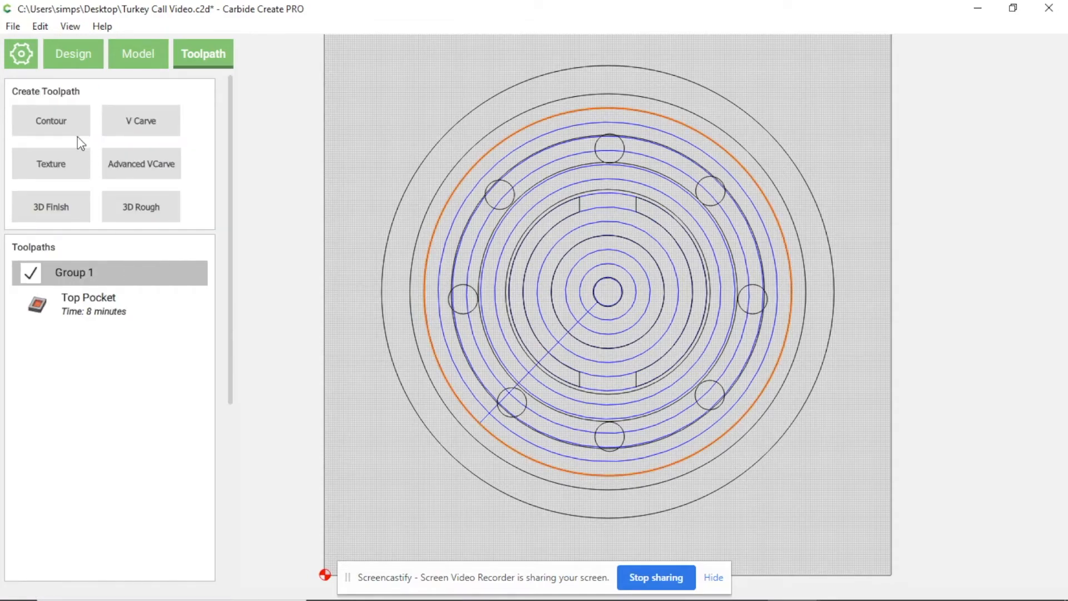
left_click(51, 120)
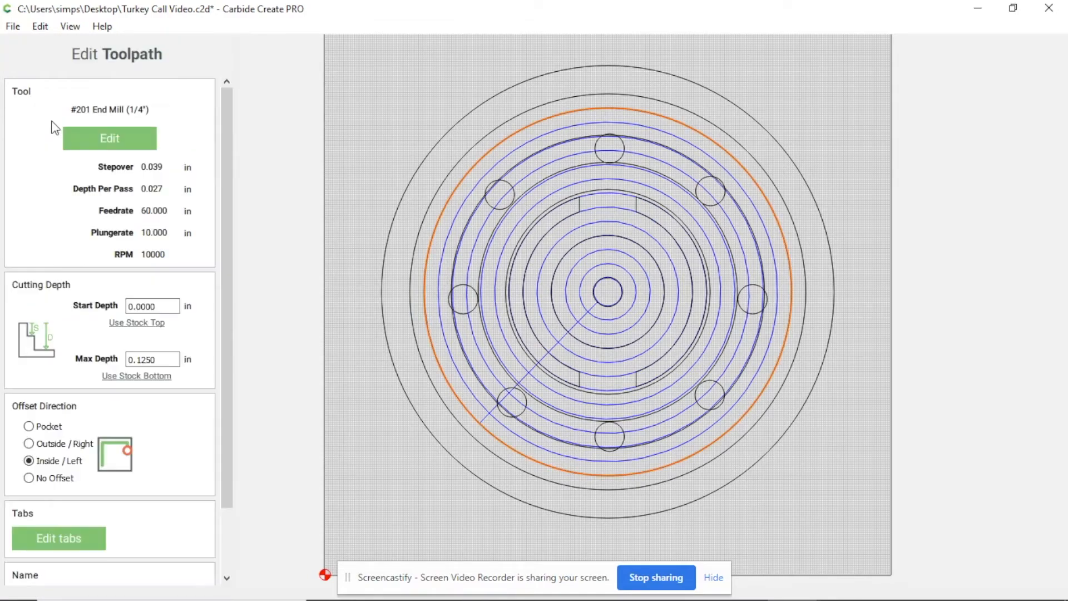
double_click(175, 306)
type(".125")
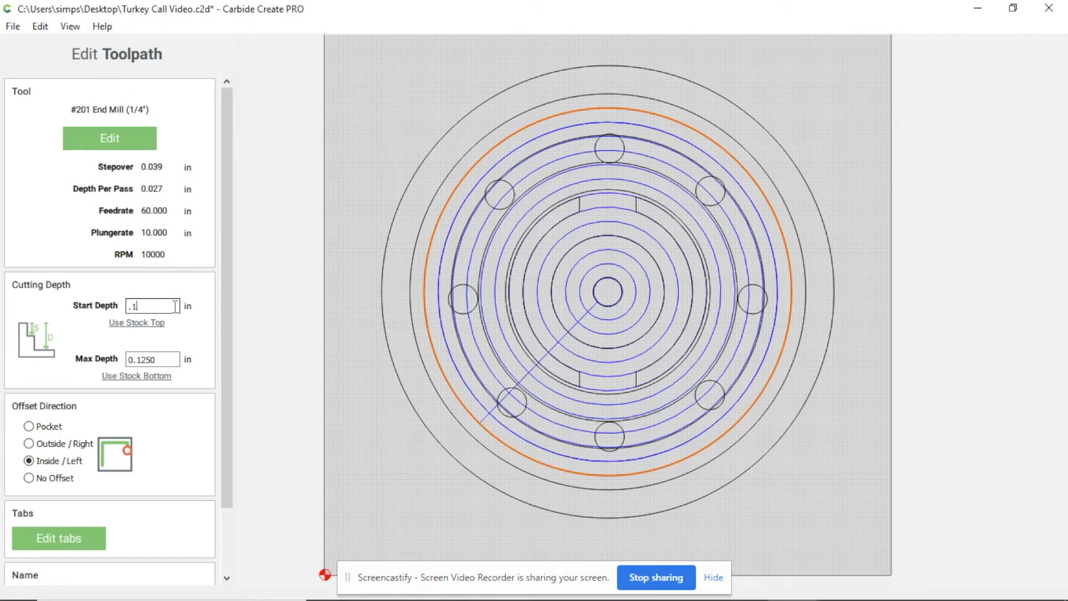
double_click(170, 359)
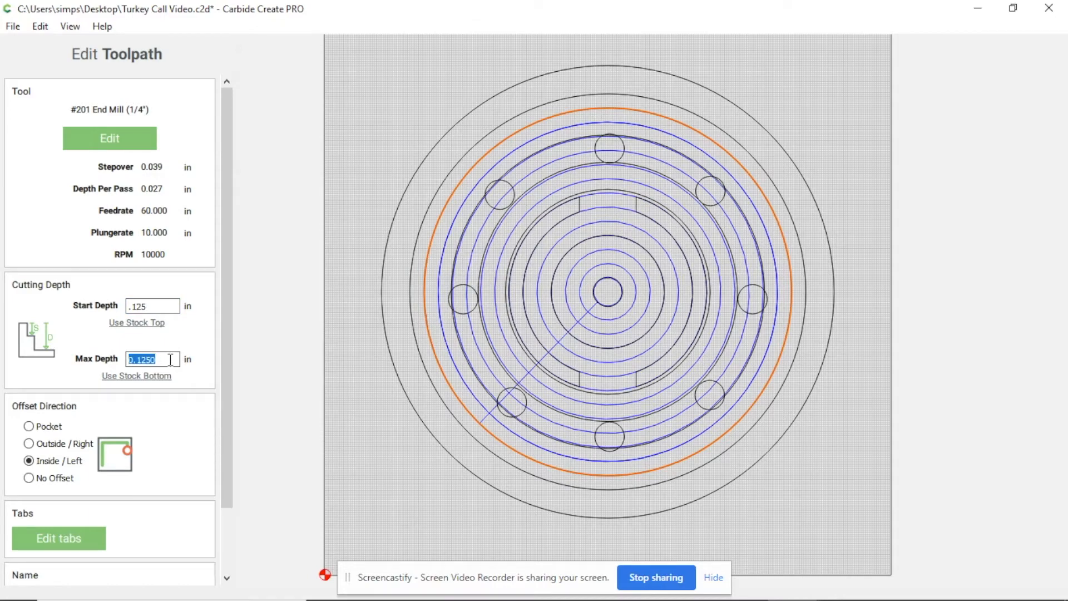
type(".75")
scroll(219, 393, "down", 2)
left_click(50, 526)
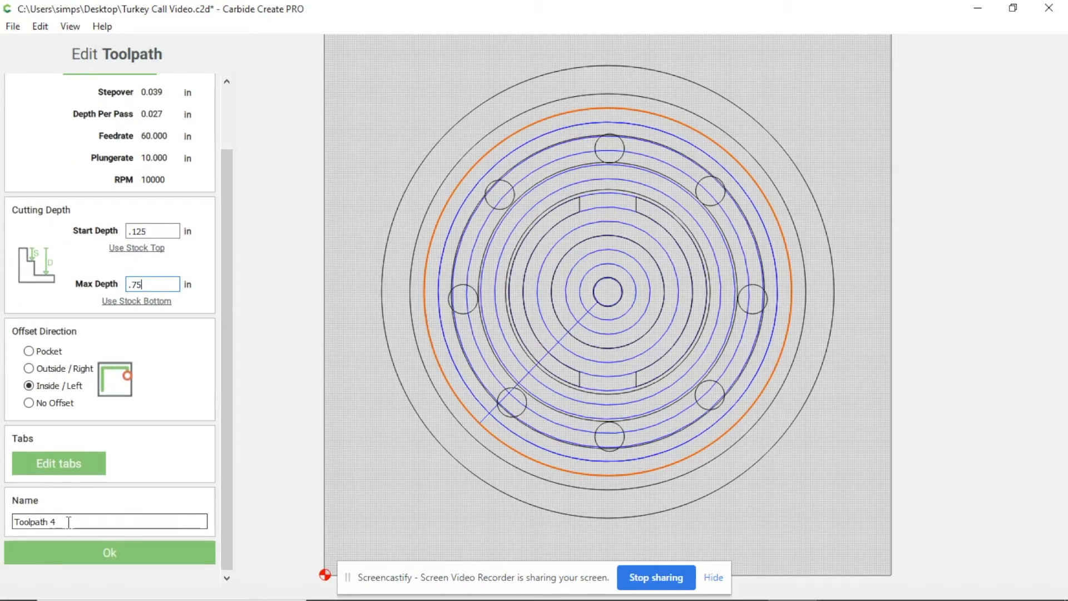
left_click(101, 546)
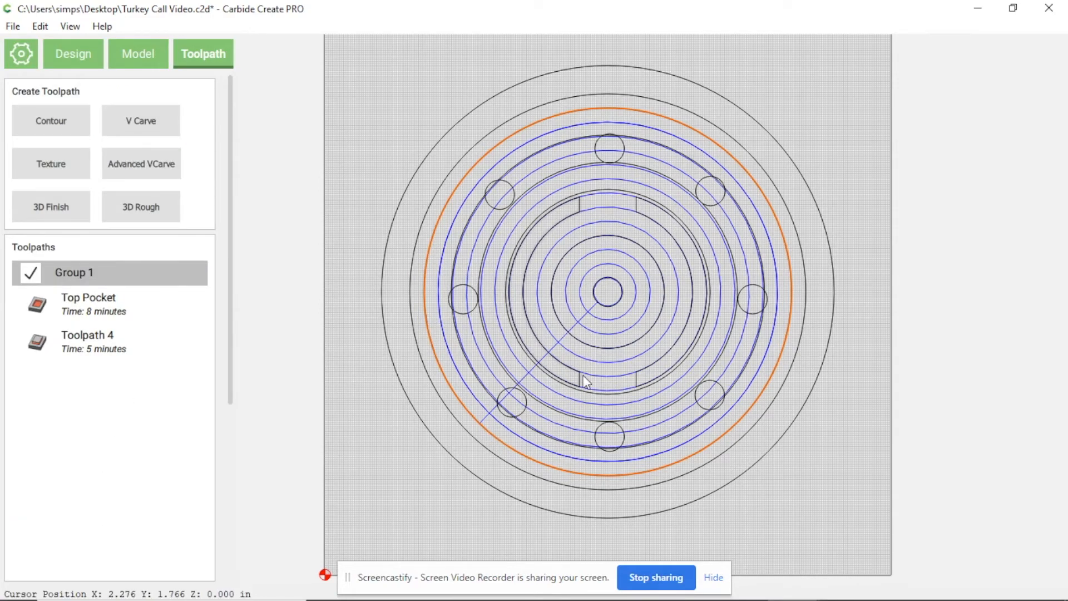
scroll(584, 379, "up", 2)
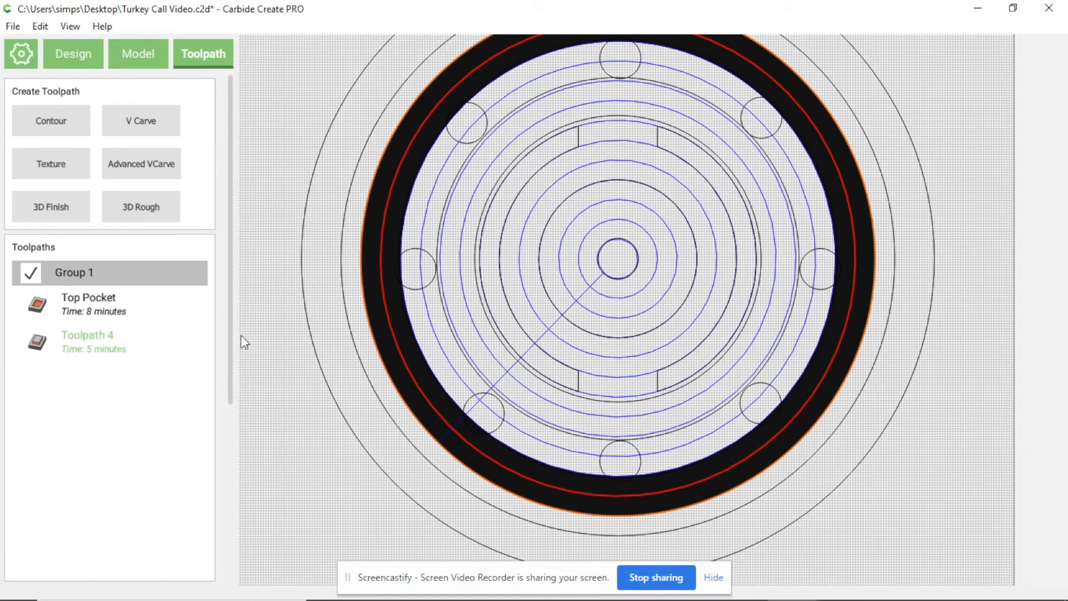
Disable the Top Pocket toolpath, and switch Toolpath 4 off and back on.
left_click(427, 359)
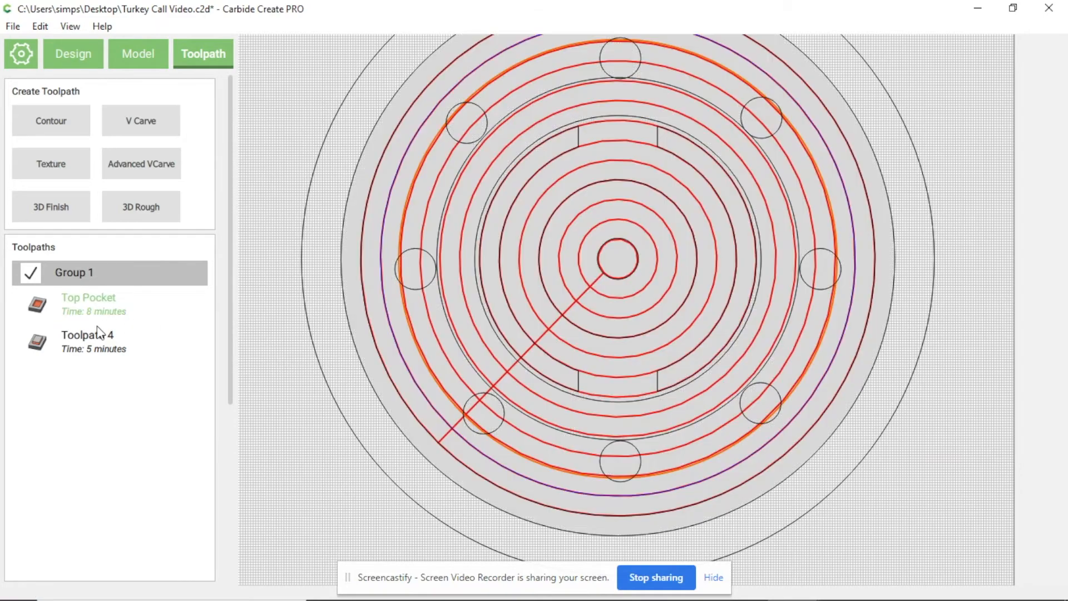
right_click(79, 345)
left_click(106, 392)
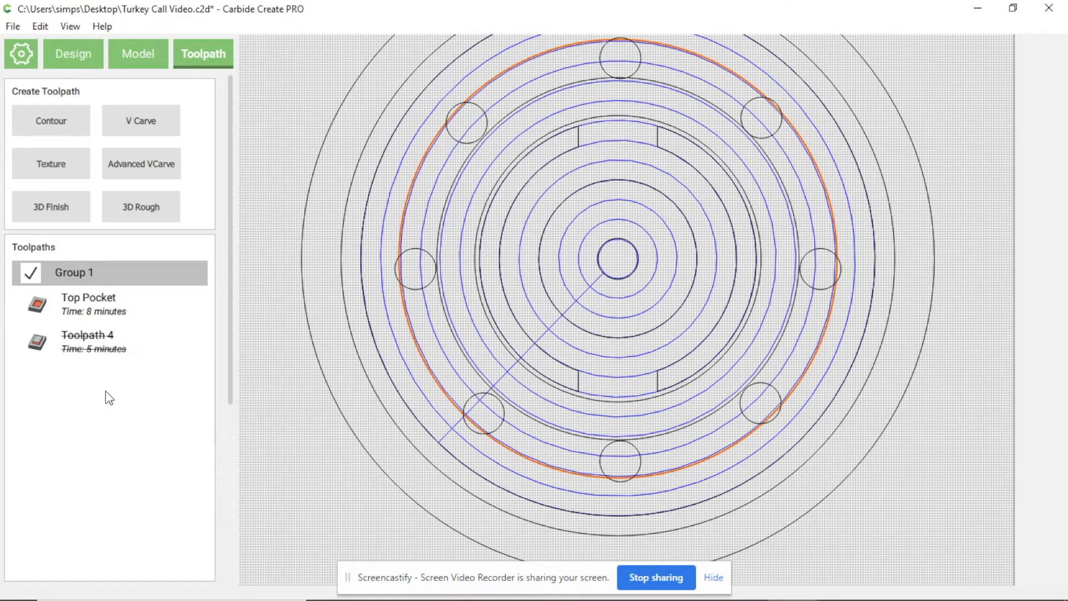
right_click(84, 295)
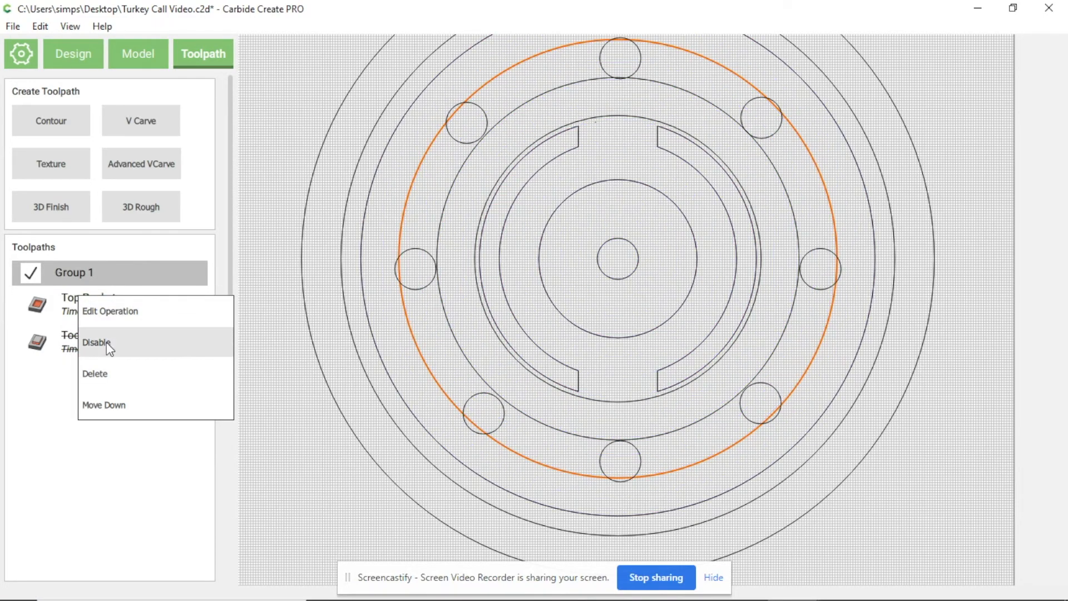
left_click(105, 341)
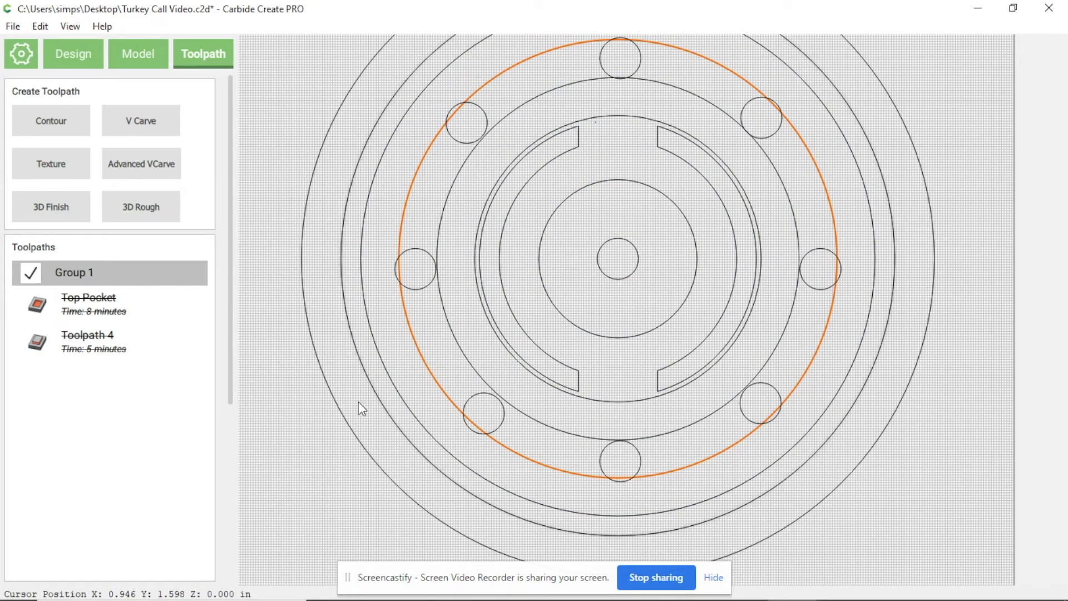
left_click(294, 455)
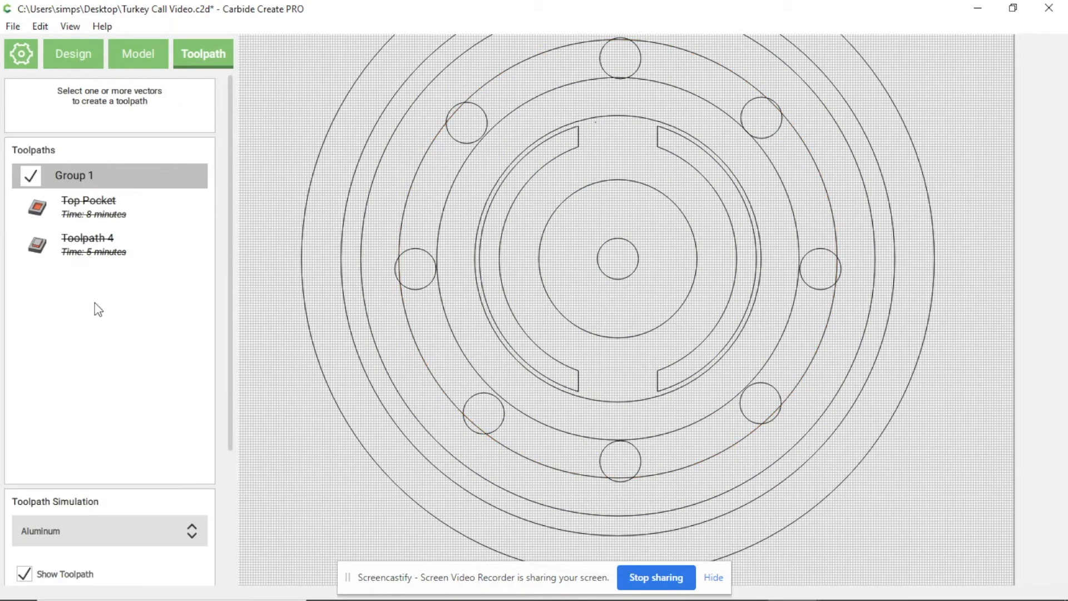
right_click(82, 237)
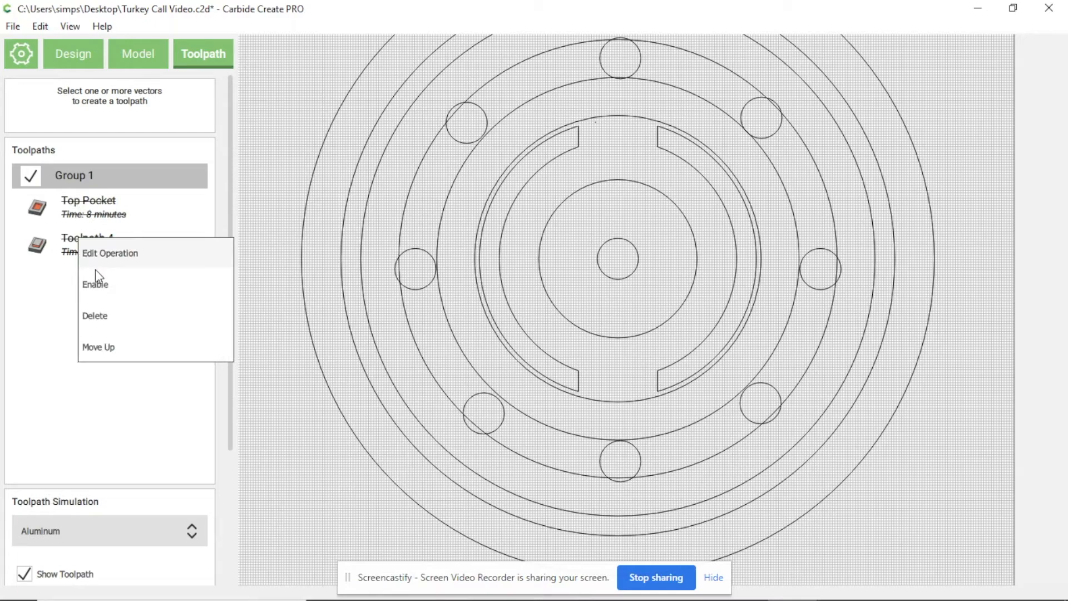
left_click(102, 285)
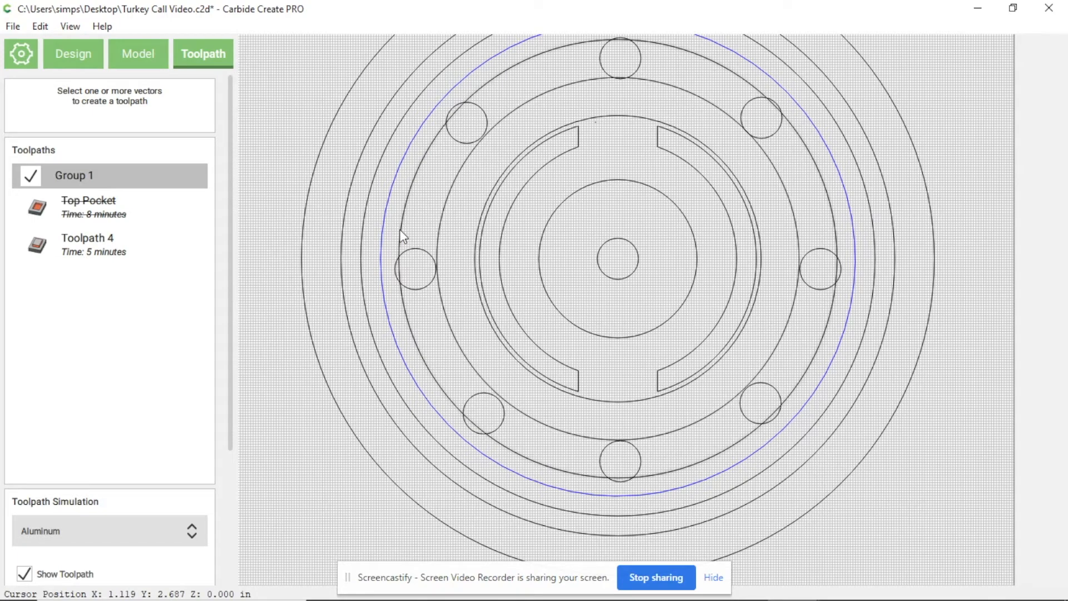
Create an Inside/Left contour toolpath on the fourth-largest circle with a start depth of 0.125 in and a max depth of 0.75 in.
left_click(401, 231)
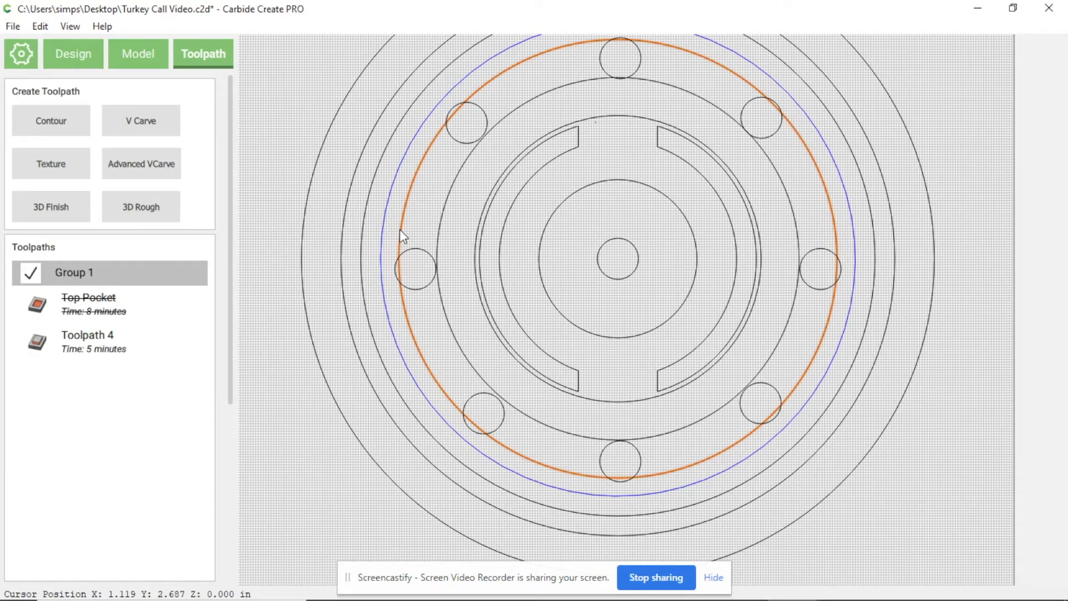
left_click(54, 126)
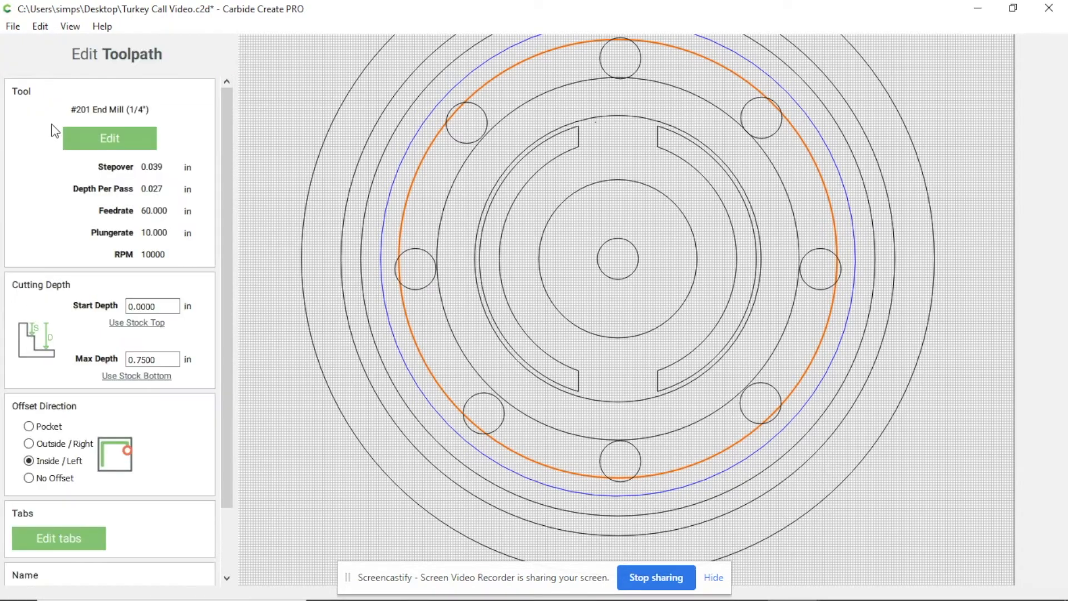
left_click(29, 461)
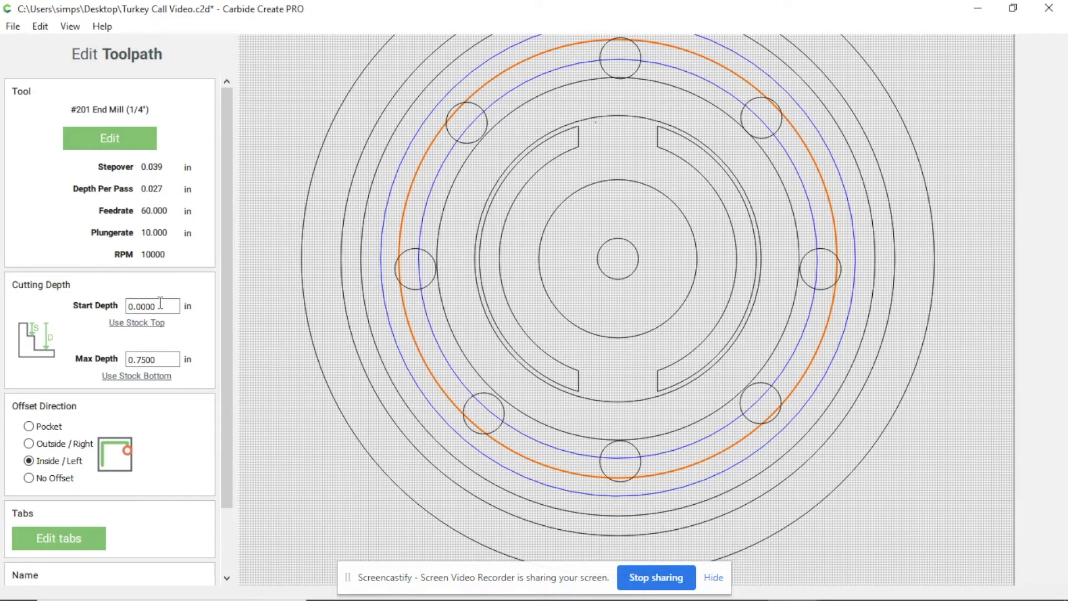
double_click(169, 307)
type(".125")
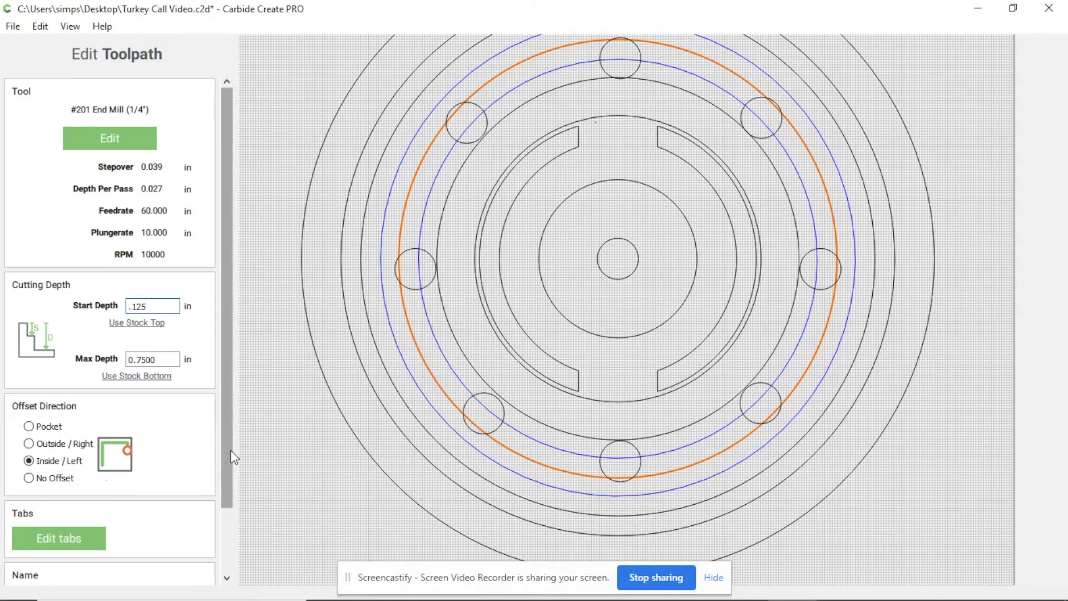
scroll(231, 449, "down", 3)
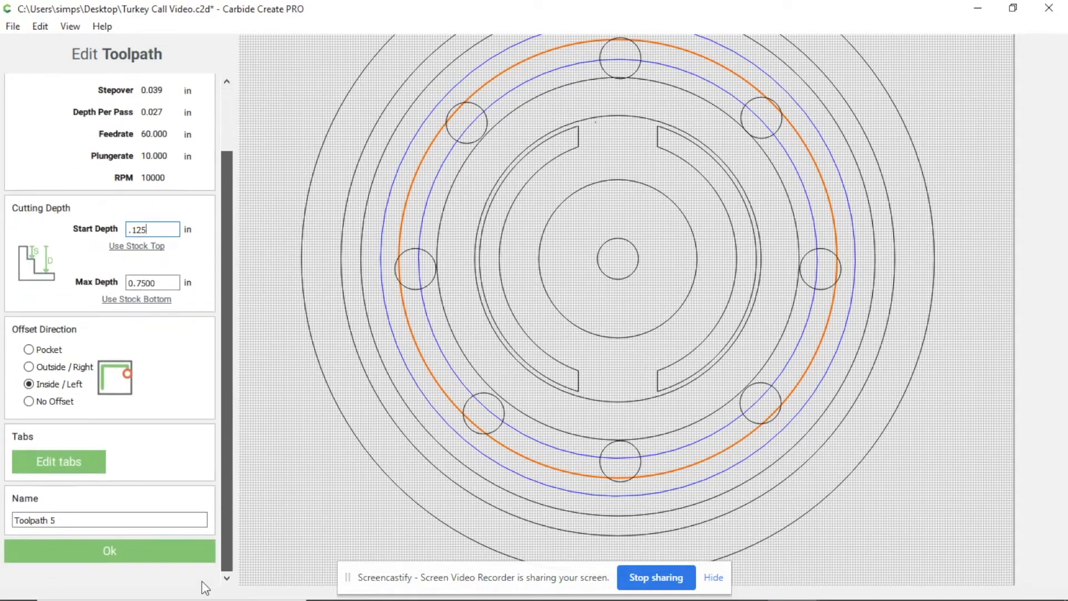
left_click(118, 552)
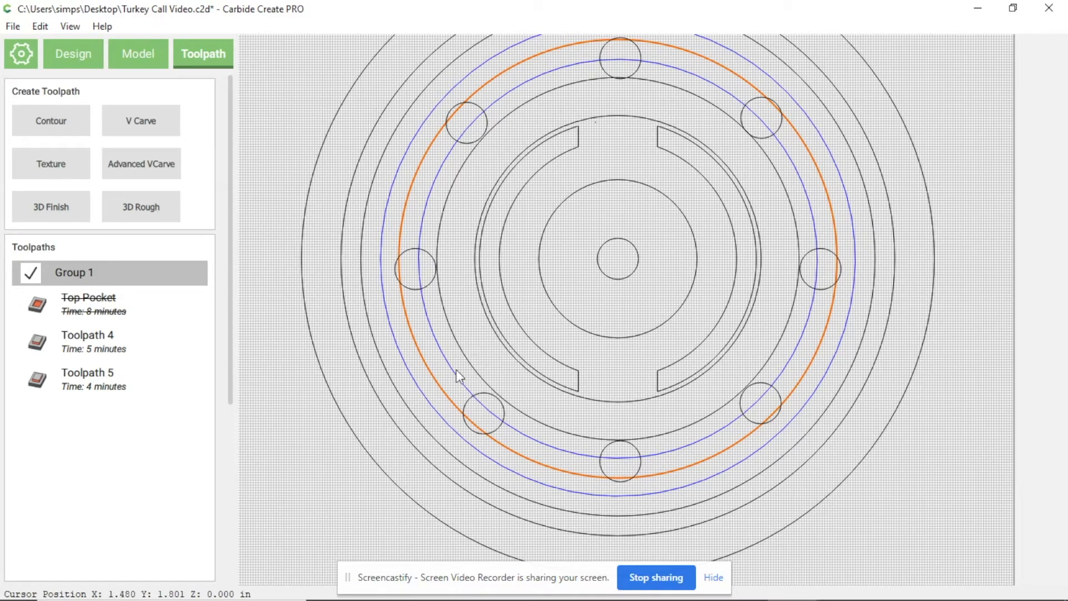
Create an Inside/Left contour toolpath on the fifth-largest circle with a start depth of 0.125 in and a max depth of 0.75 in.
left_click(464, 356)
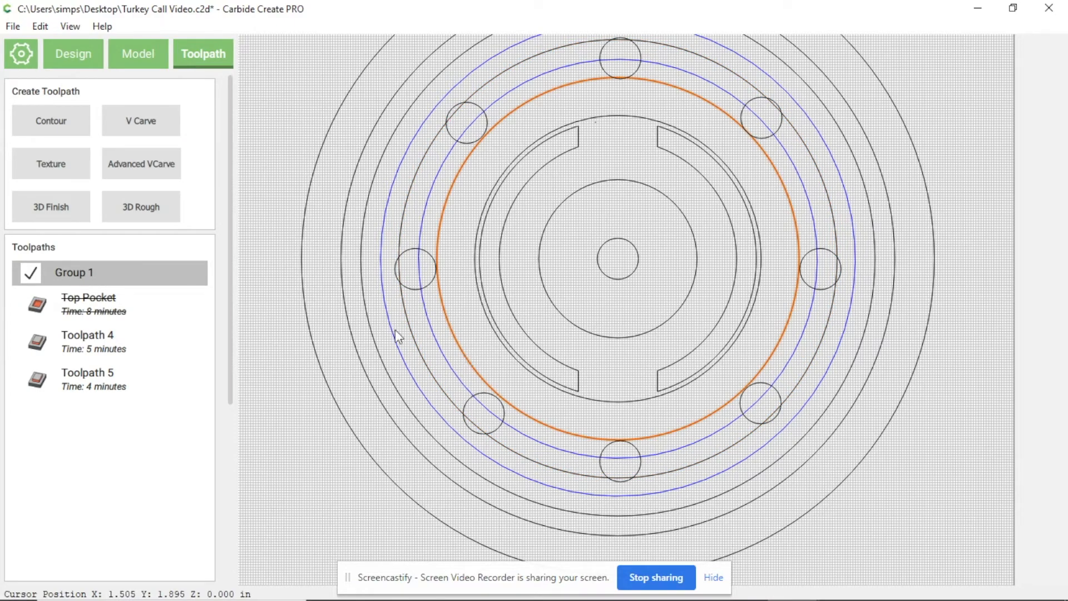
left_click(61, 121)
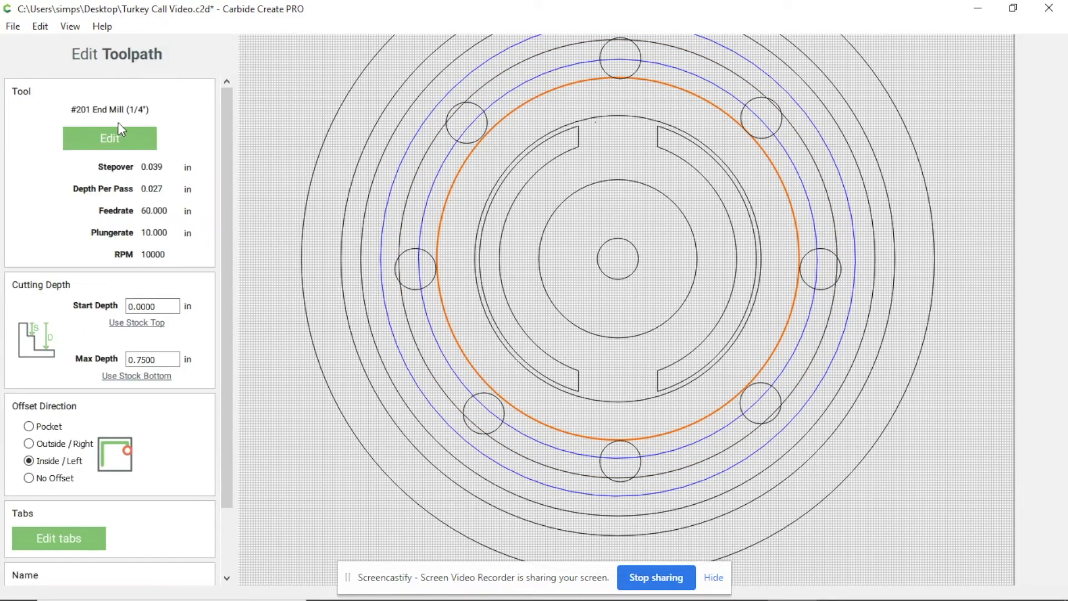
left_click(177, 304)
type(".125")
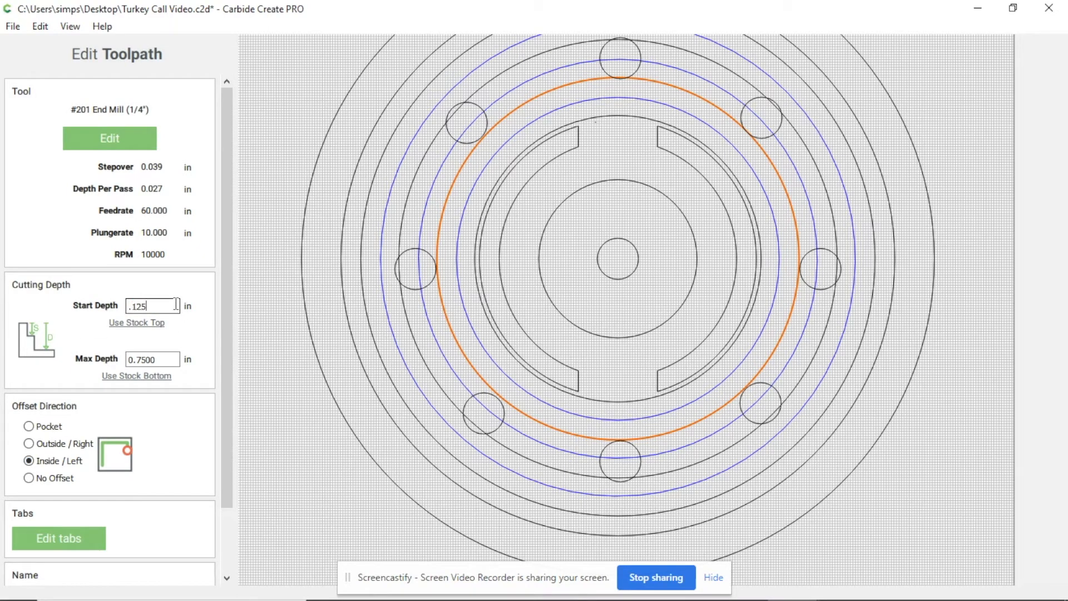
scroll(217, 434, "down", 2)
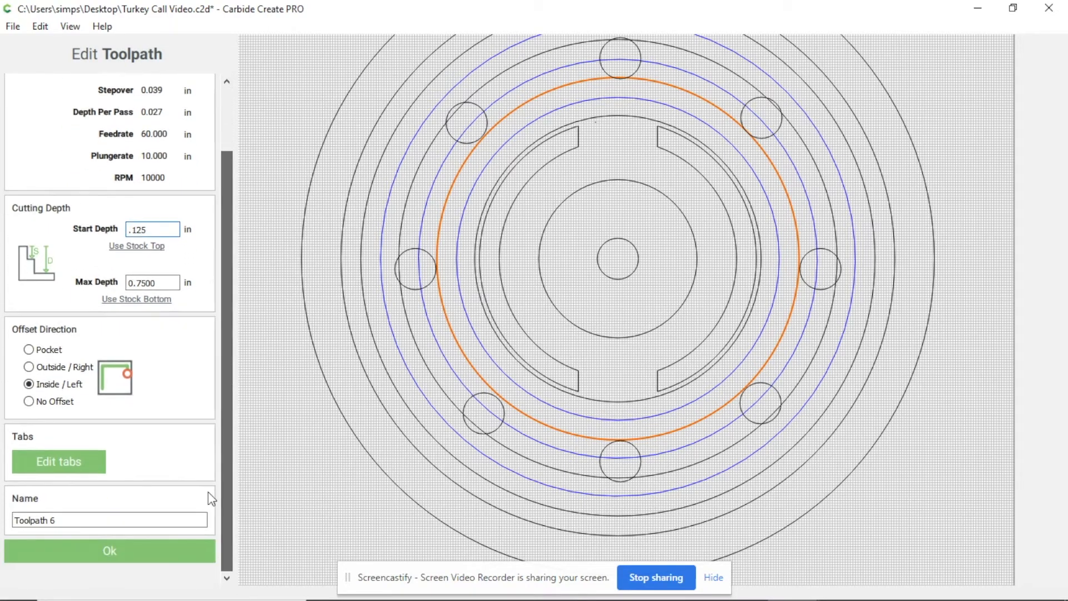
left_click(105, 547)
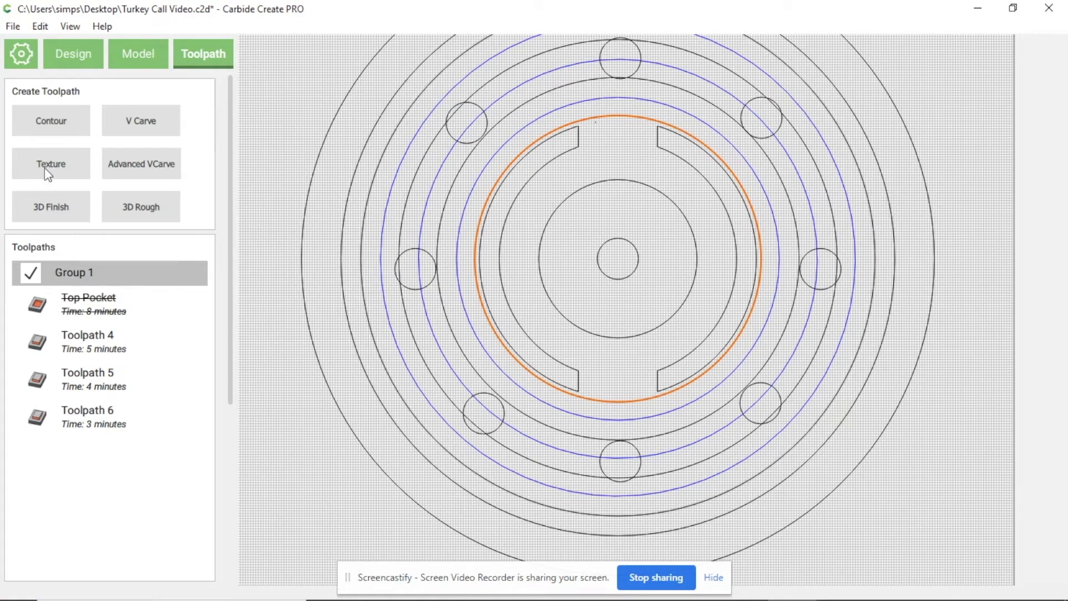
Try an Outside/Right contour toolpath on the circle just outside the two arc slots, with start depth 0.125 in and max depth 0.75 in.
left_click(51, 125)
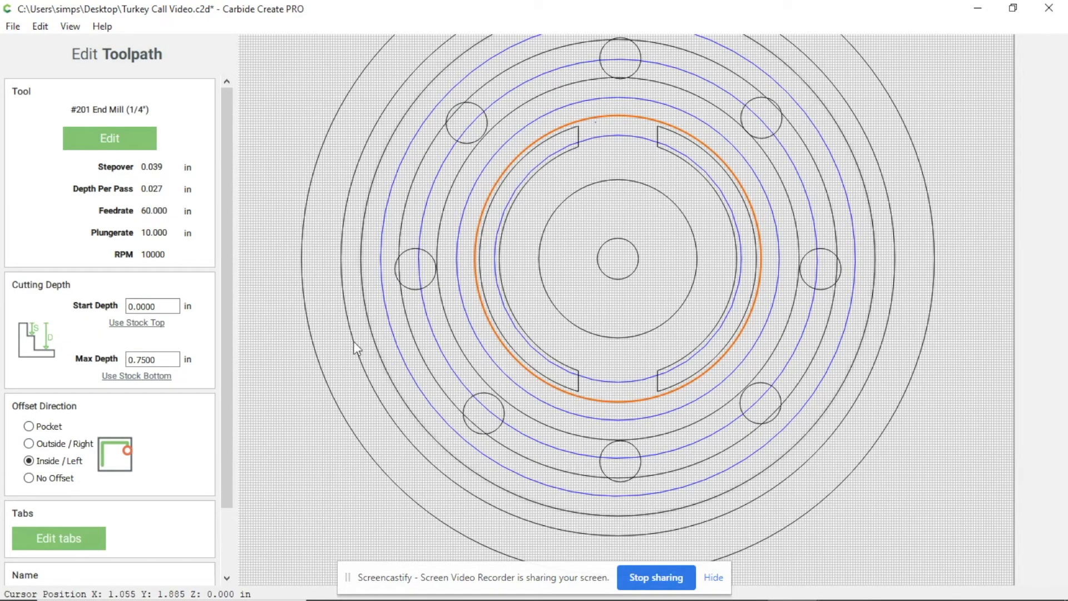
left_click(30, 444)
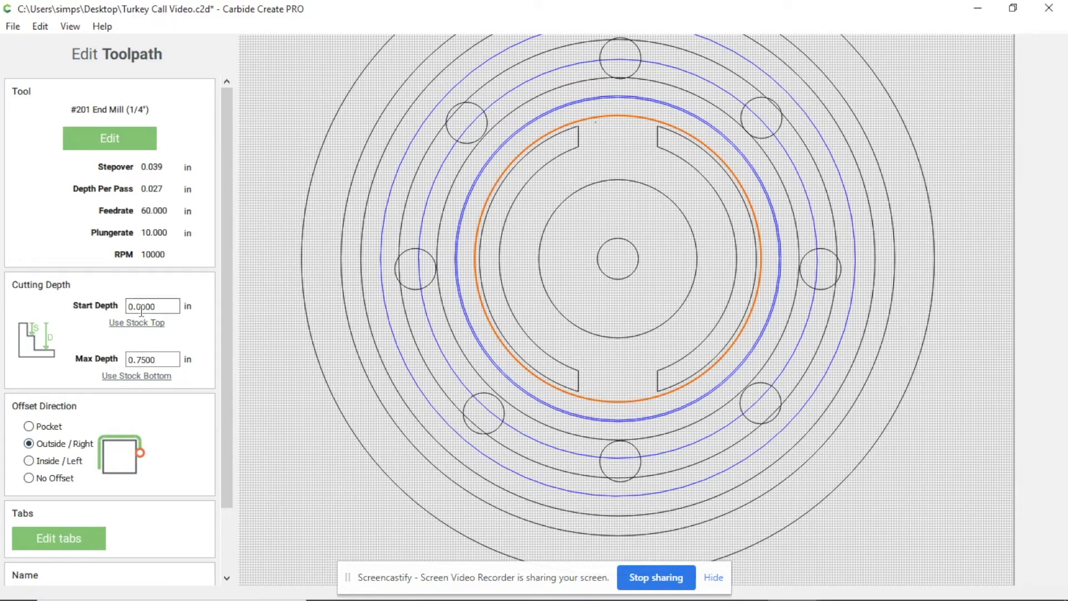
left_click(165, 305)
type("3")
key("BackSpace")
type(".125")
left_click_drag(231, 467, 215, 564)
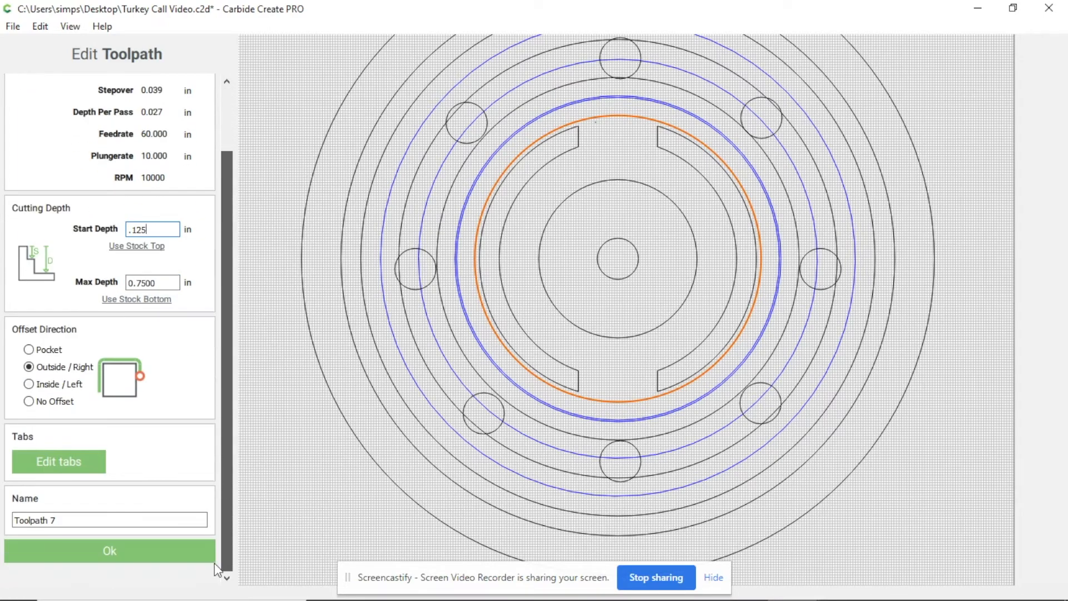
left_click(107, 556)
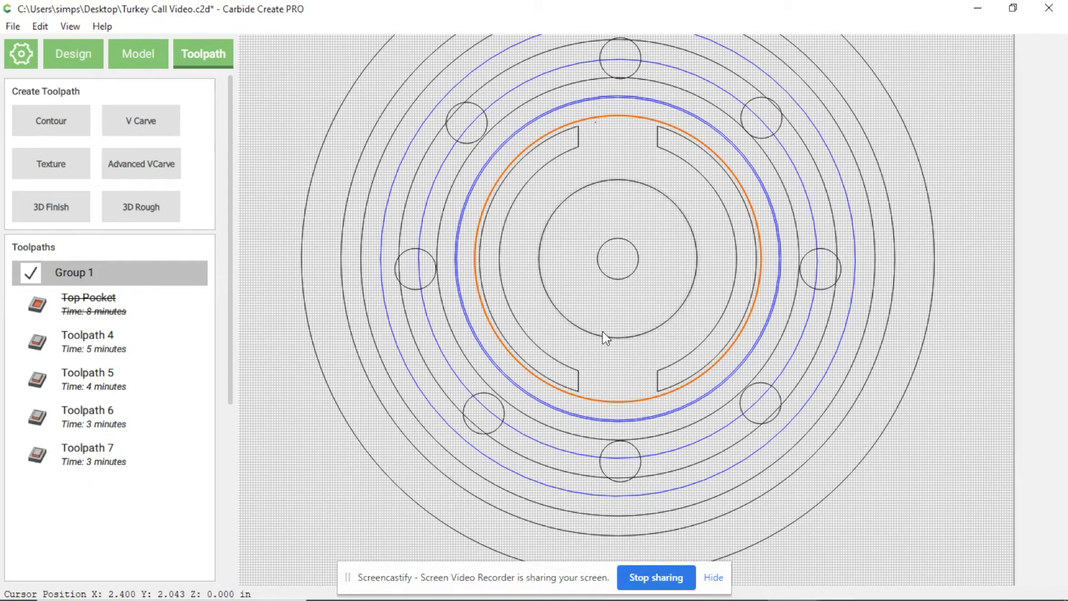
Delete Toolpath 7, the Outside/Right contour around the arc slots' enclosing circle.
mouse_move(125, 451)
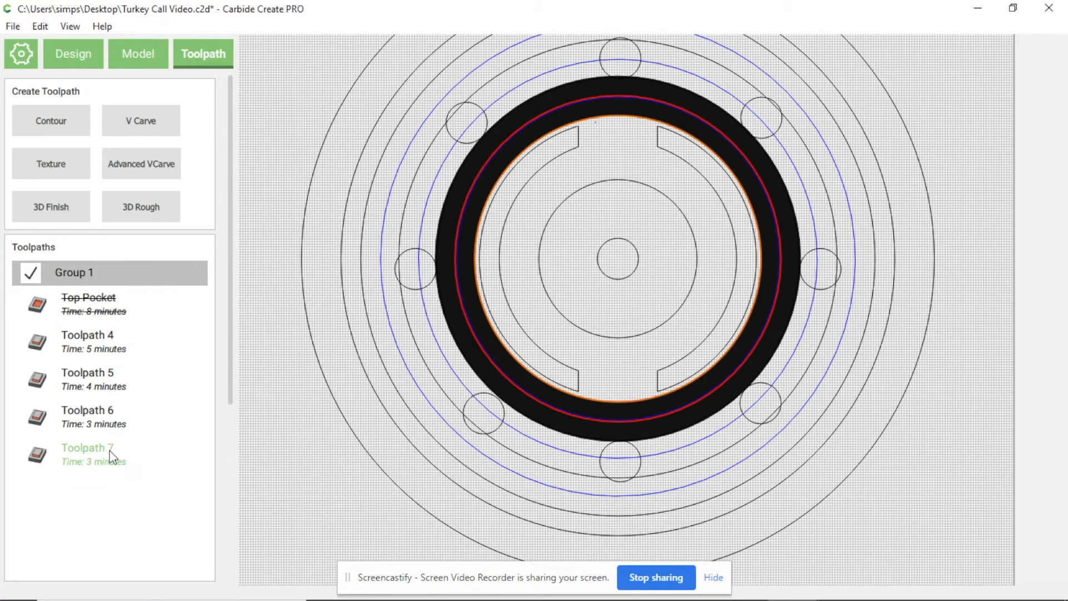
right_click(108, 451)
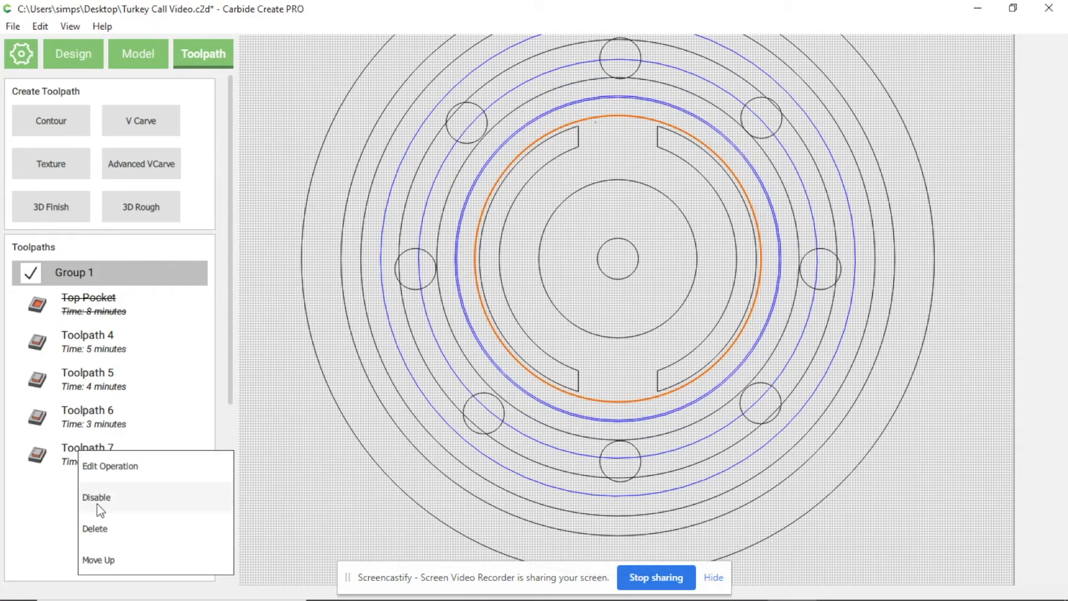
left_click(95, 529)
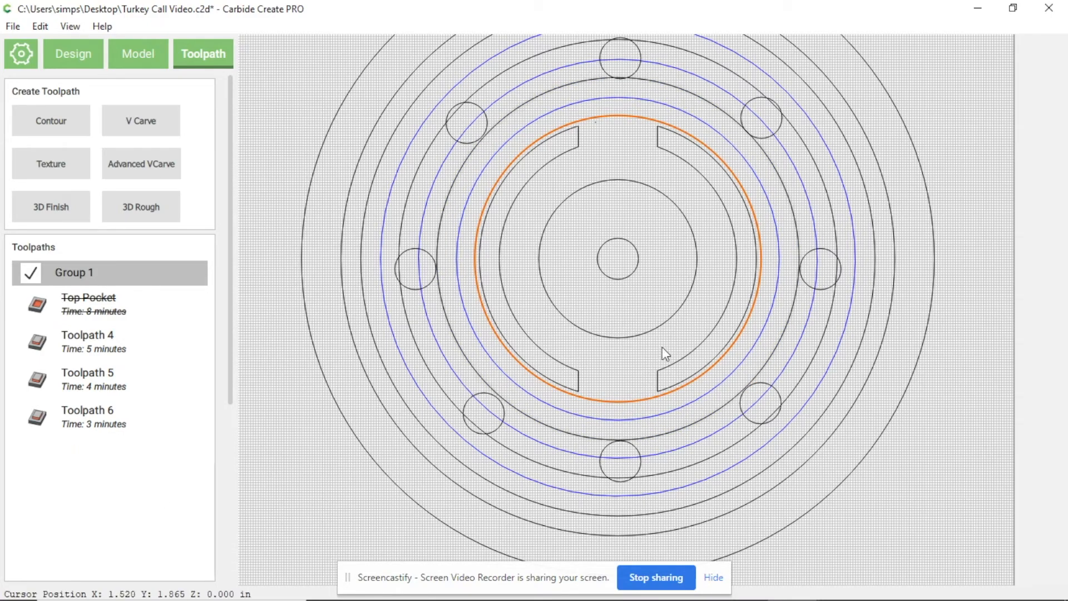
Create an Outside/Right contour toolpath on both arc-shaped vectors with a start depth of 0 and a max depth of 0.75 in.
left_click(612, 402)
left_click(587, 344)
left_click(544, 356)
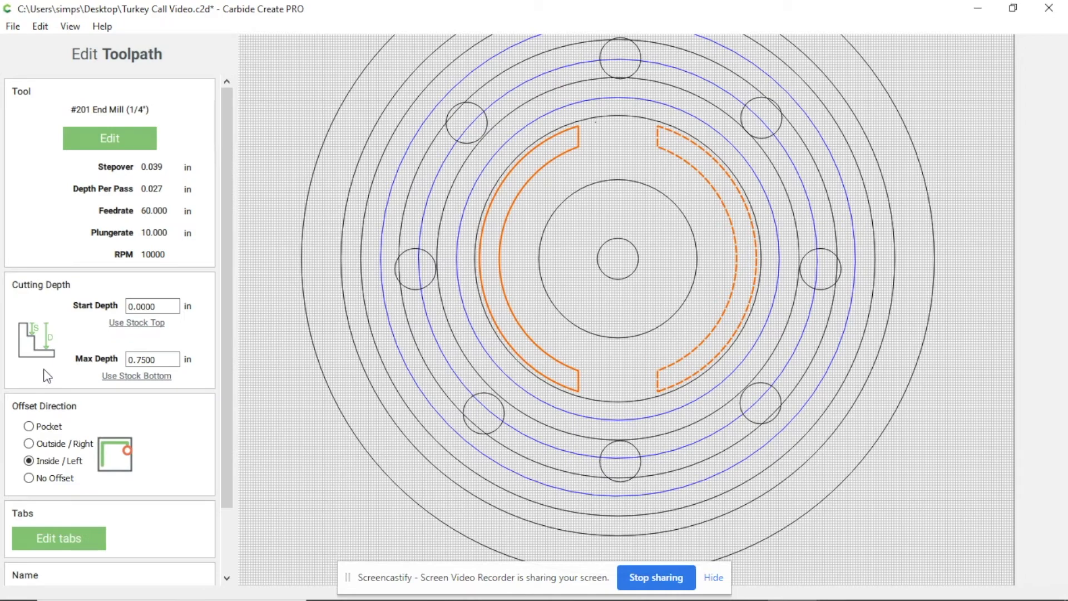
left_click(29, 444)
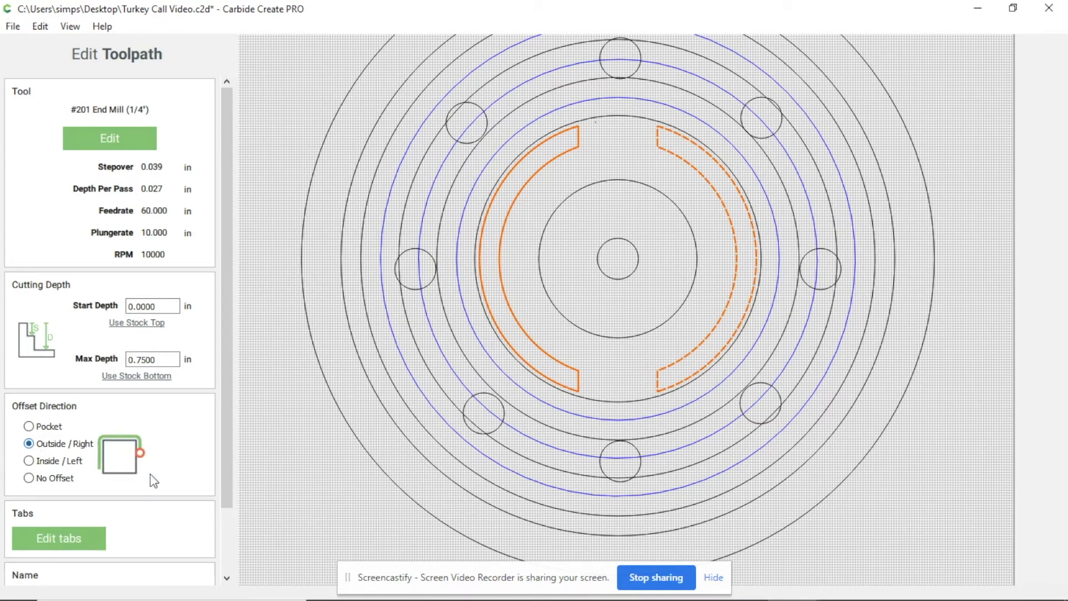
scroll(221, 498, "down", 2)
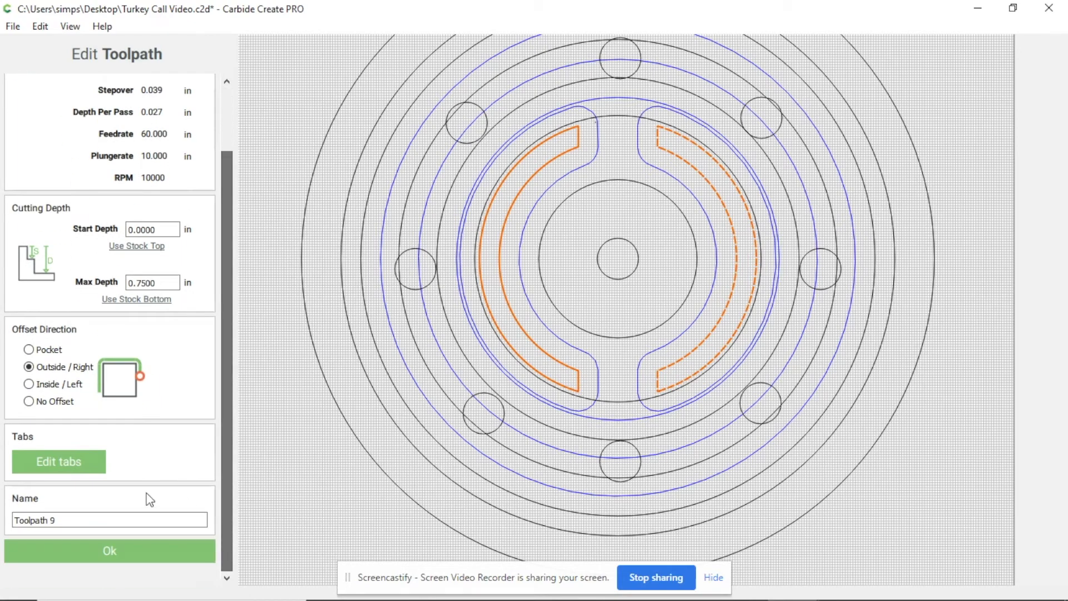
left_click(110, 551)
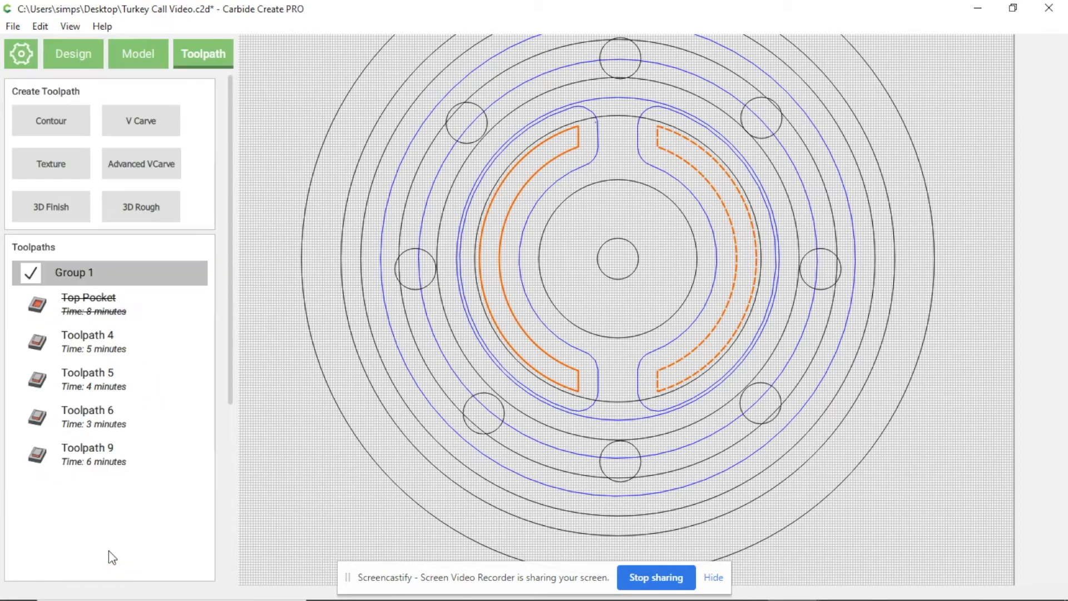
Create a contour toolpath with Pocket offset direction and a 0.75 in max depth on the circle directly around the small centre circle.
left_click(618, 332)
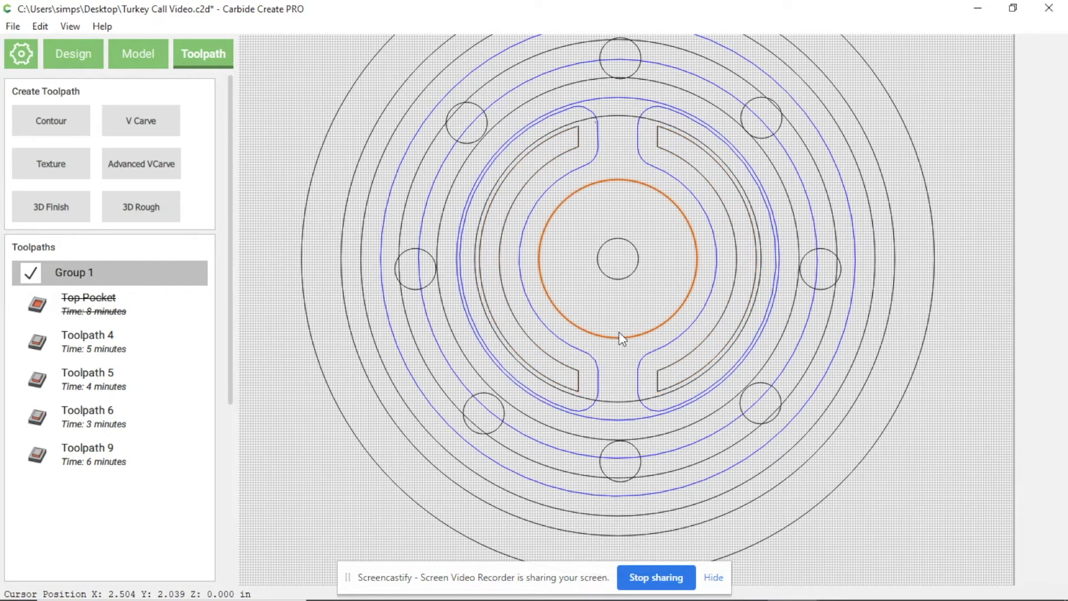
left_click(615, 277)
left_click(610, 335)
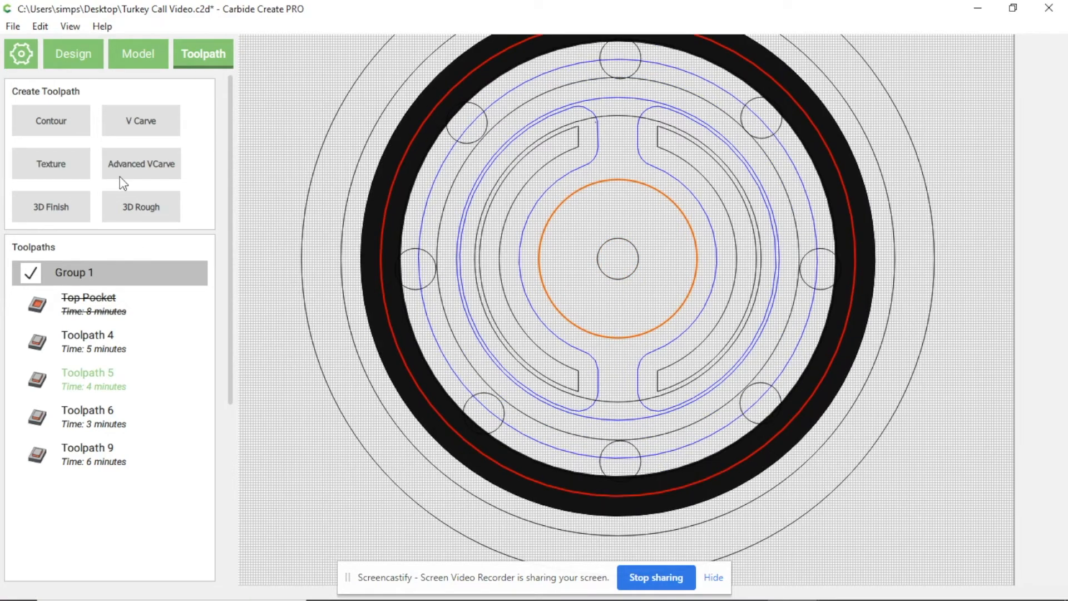
left_click(52, 118)
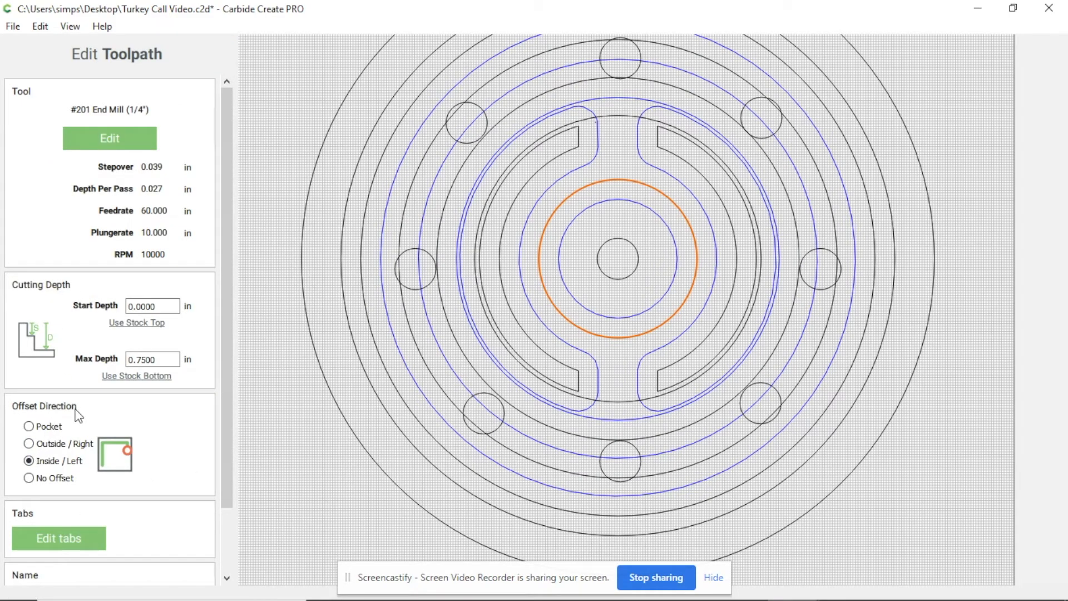
left_click(28, 426)
left_click_drag(231, 412, 233, 514)
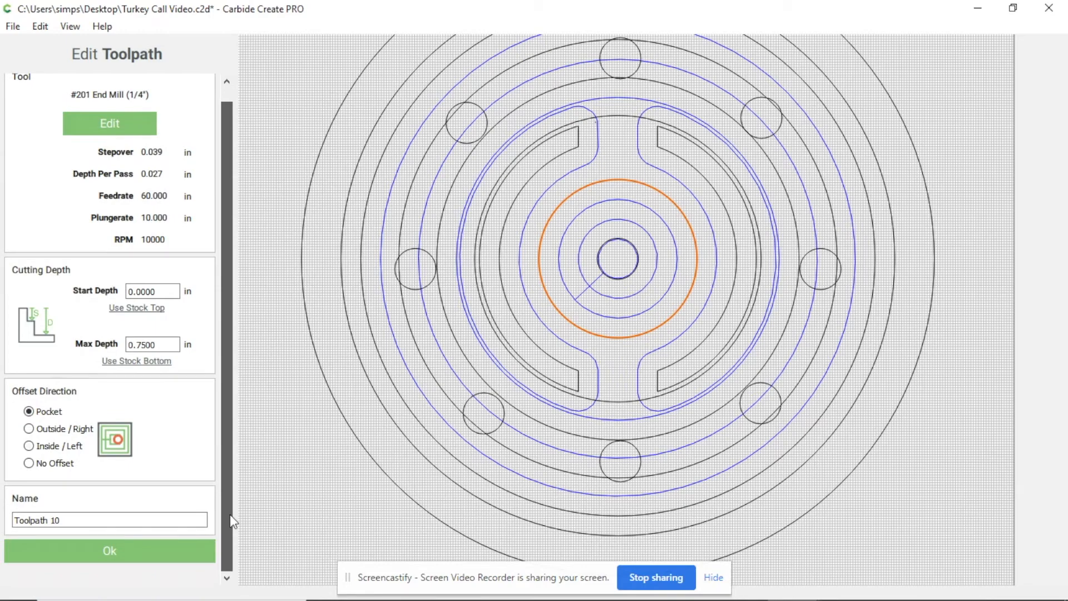
left_click(110, 552)
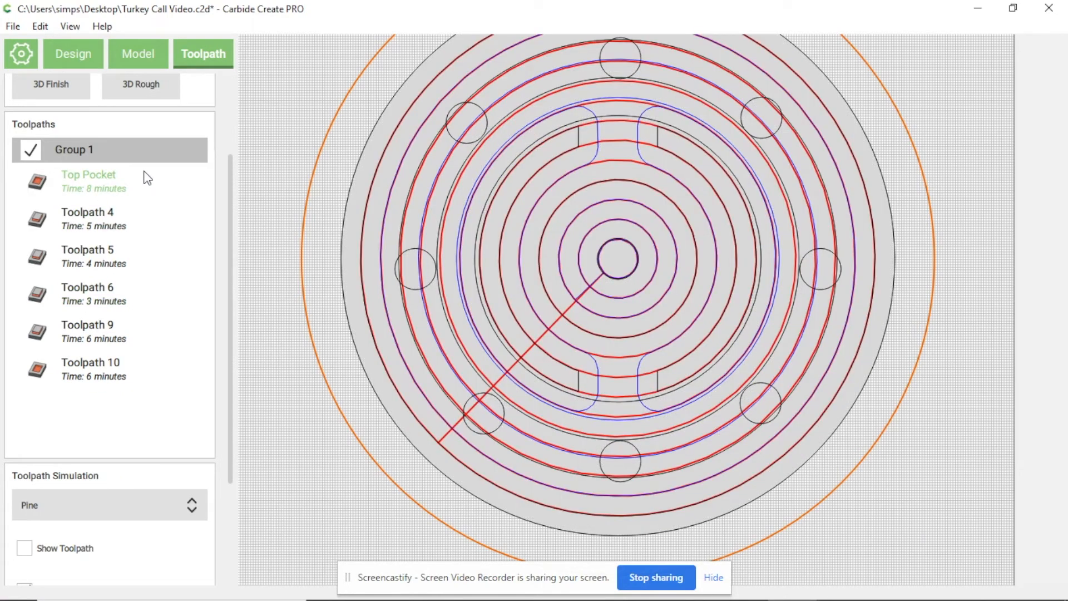
left_click_drag(232, 239, 231, 203)
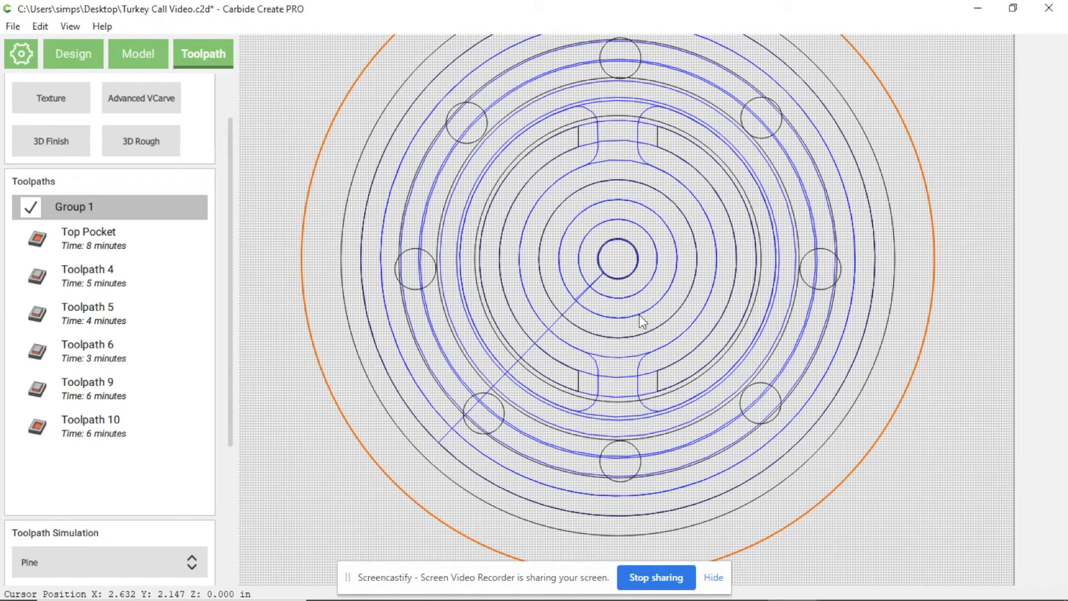
Select all eight small hole circles arranged around the ring.
left_click(410, 248)
scroll(409, 248, "down", 2)
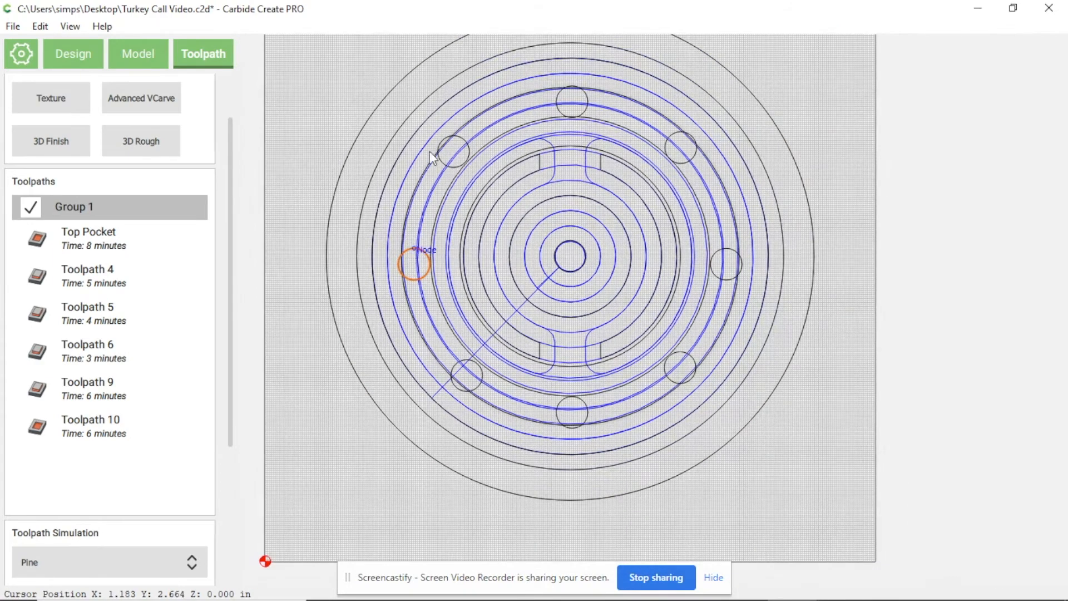
left_click(465, 144, "shift")
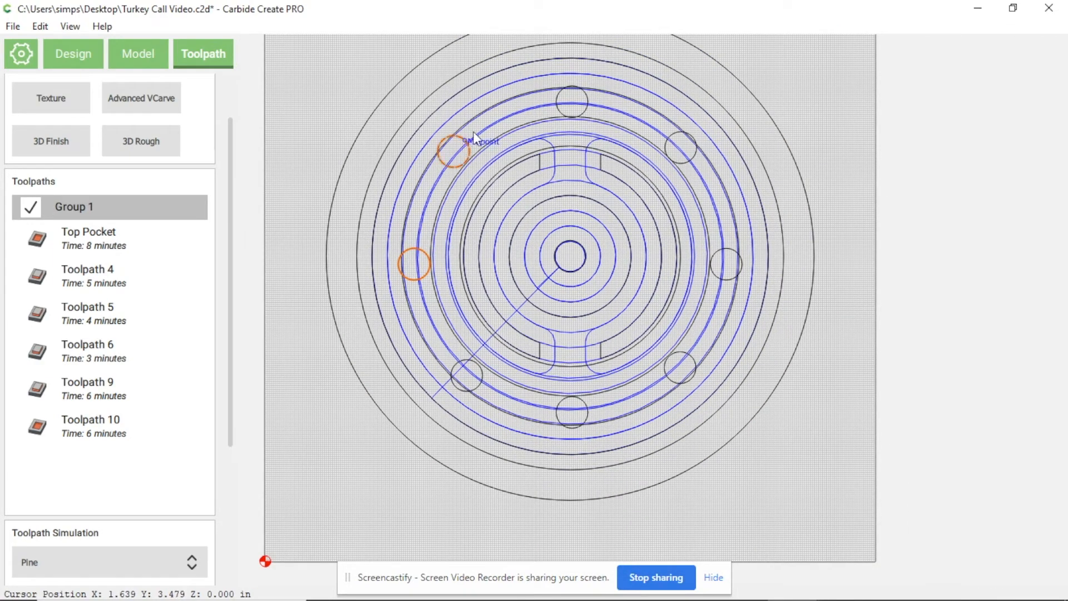
left_click(564, 102, "shift")
left_click(673, 133, "shift")
left_click(687, 352, "shift")
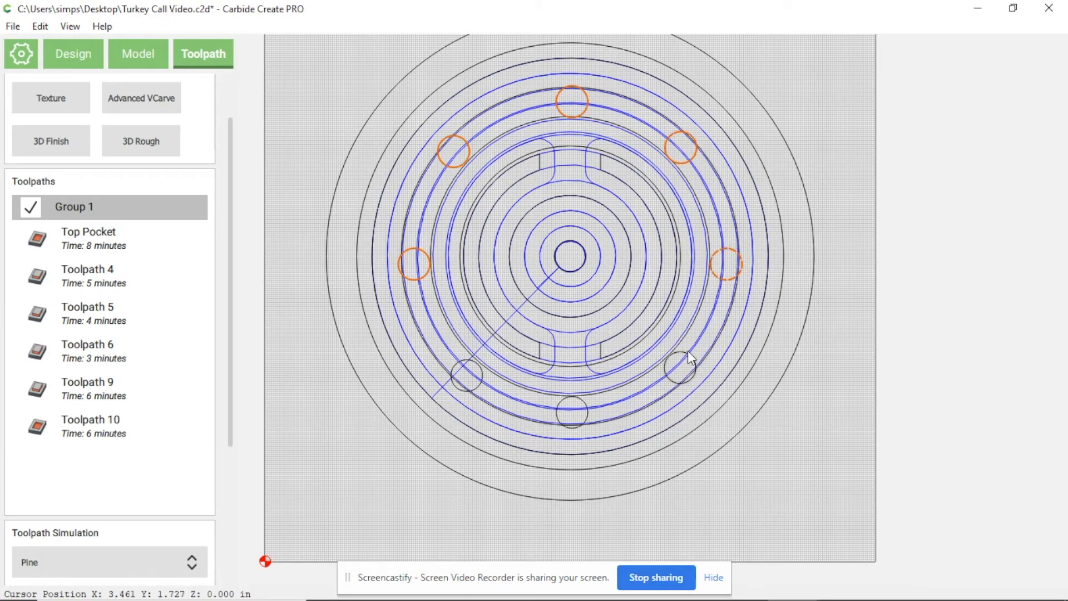
left_click(583, 413, "shift")
left_click(471, 390, "shift")
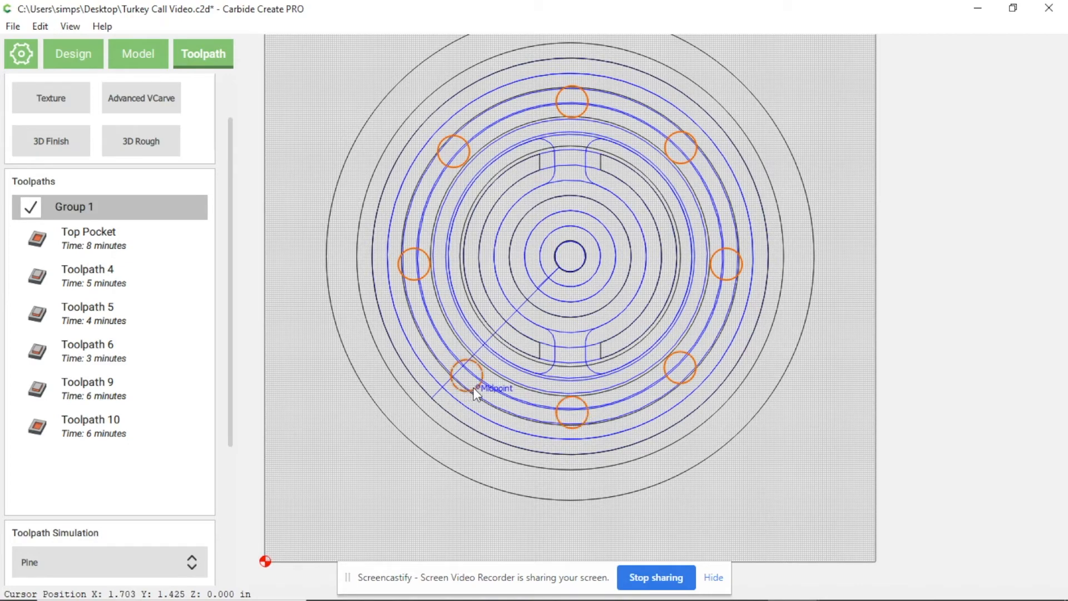
Start an Inside/Left contour toolpath on the eight hole circles with start depth 0.75 in and max depth 0.92 in.
scroll(231, 197, "up", 2)
left_click(52, 123)
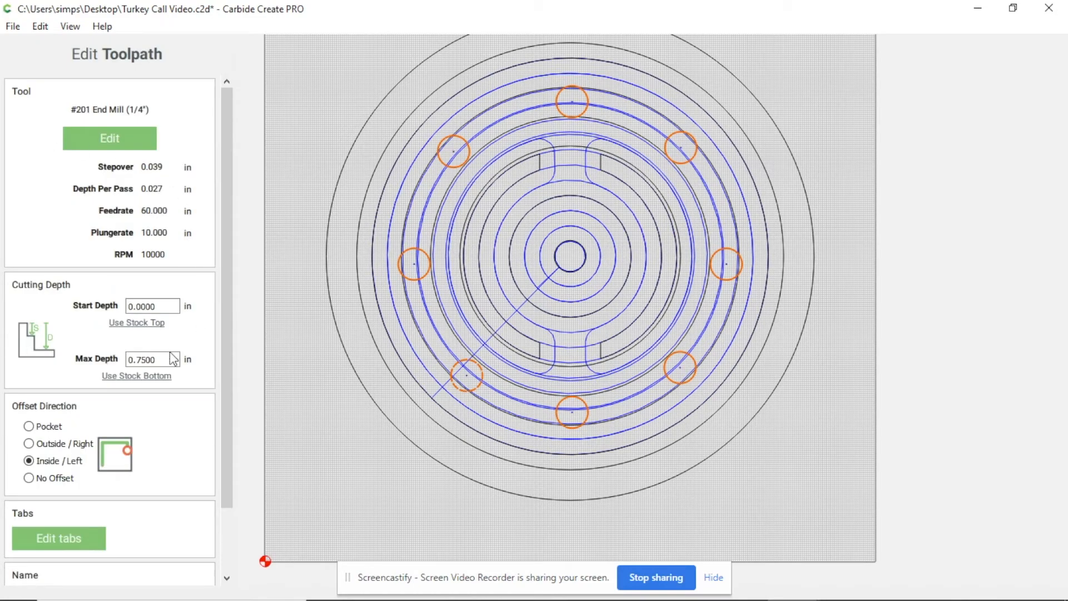
double_click(162, 308)
type(".75")
double_click(166, 360)
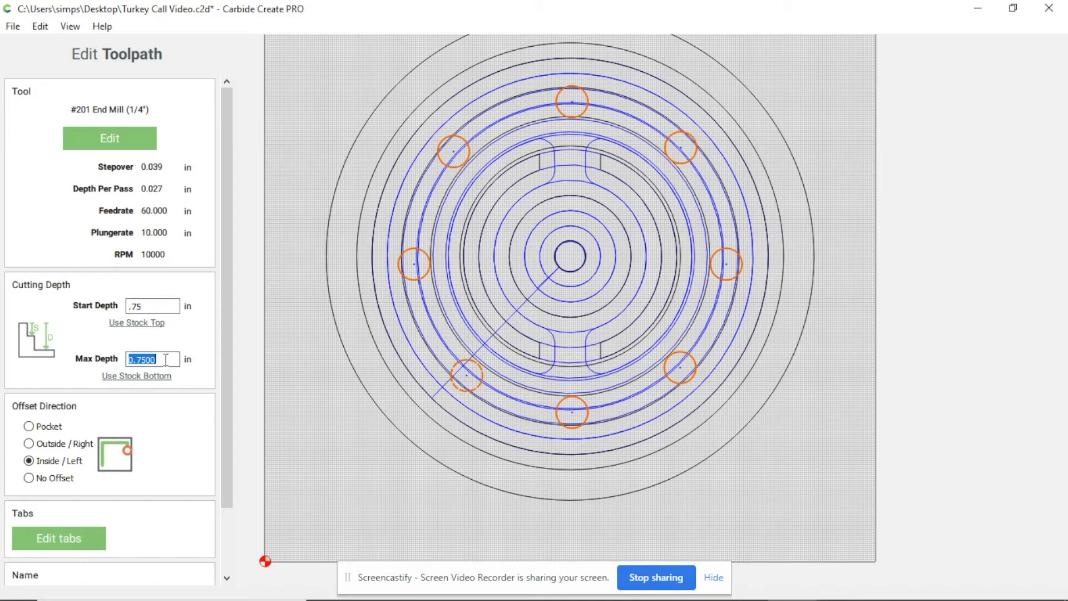
type("3")
key("BackSpace")
type(".92")
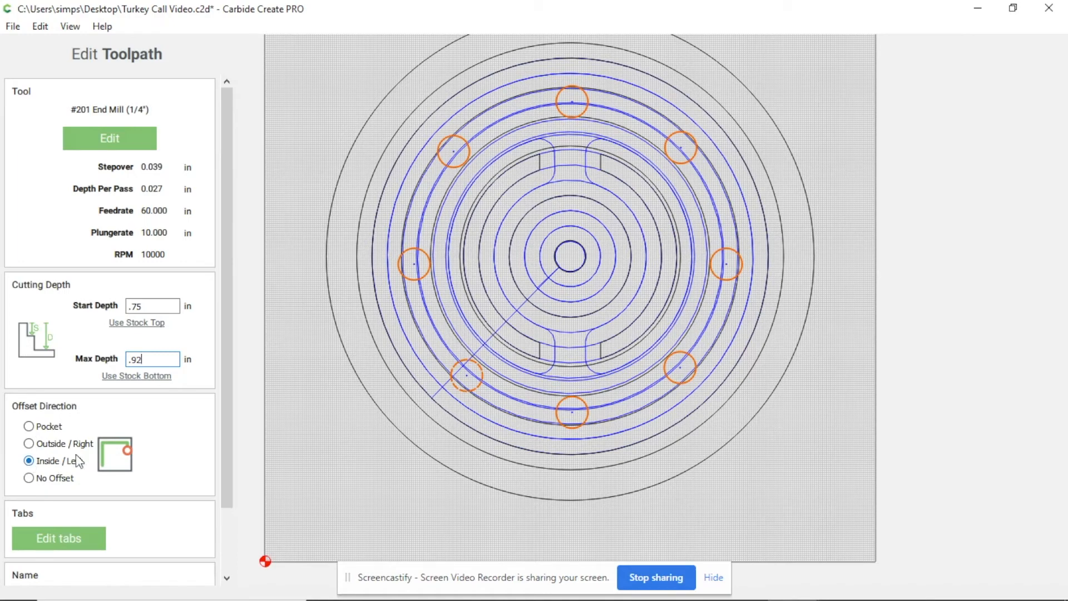
Name the hole circles' contour toolpath "Sound Holes" and save it.
left_click_drag(225, 377, 227, 465)
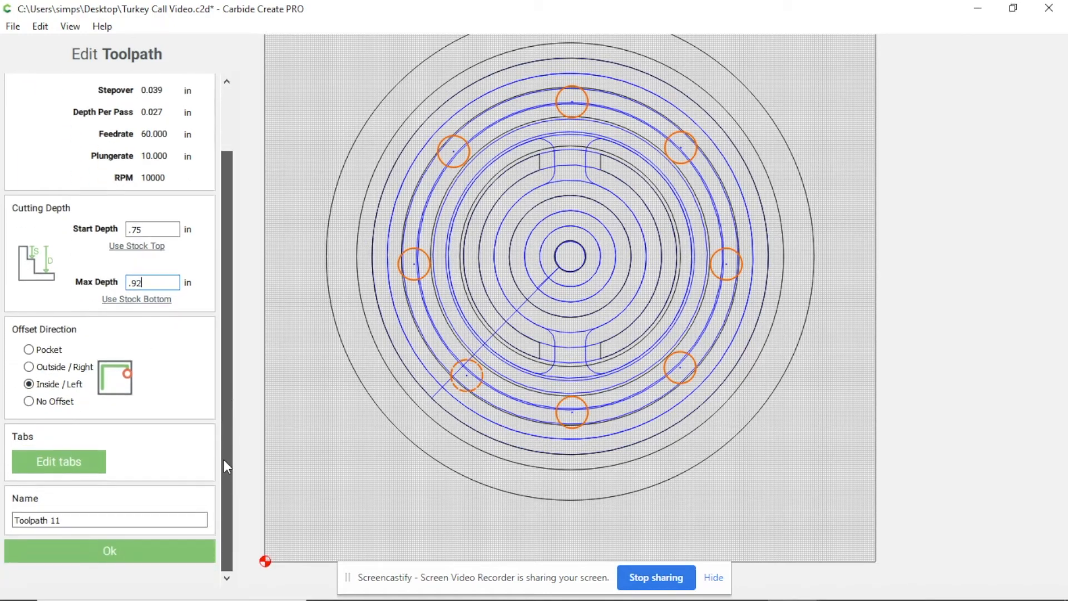
left_click_drag(62, 520, 3, 523)
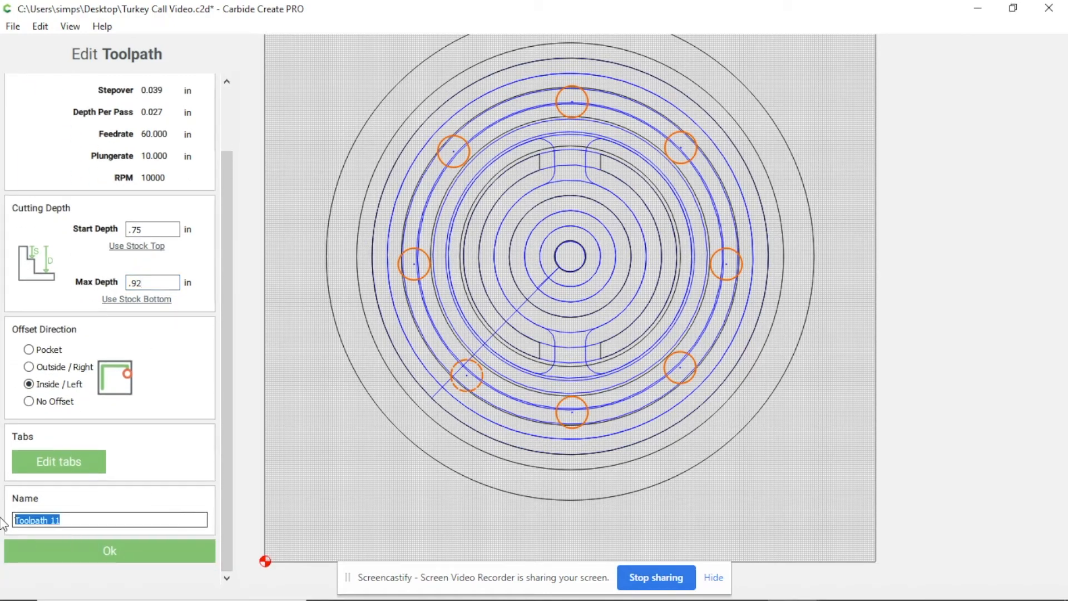
type("SOu")
key("BackSpace")
key("BackSpace")
type("ound HOles")
key("BackSpace")
key("BackSpace")
key("BackSpace")
type("Holes")
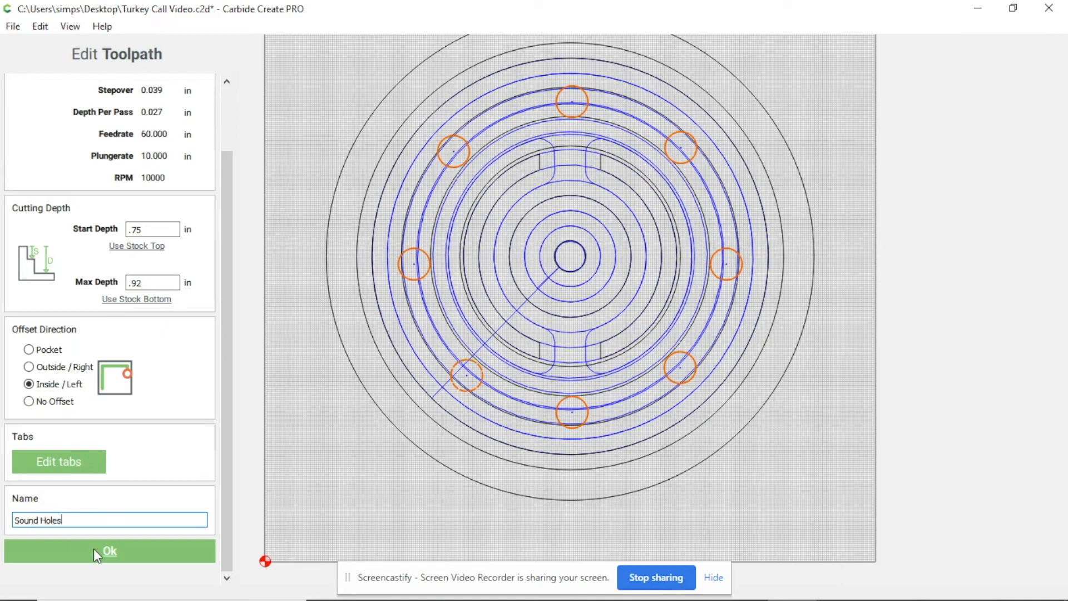
left_click(94, 549)
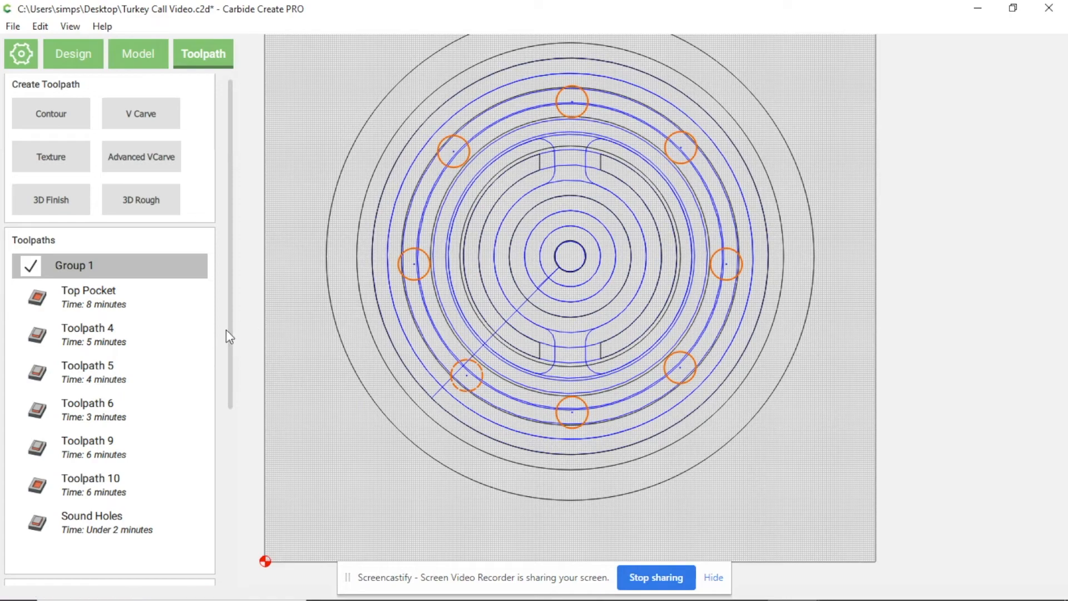
Start an Outside/Right contour toolpath on the outermost circle with a start depth of 0 and a max depth of 0.91 in.
left_click_drag(232, 362, 222, 453)
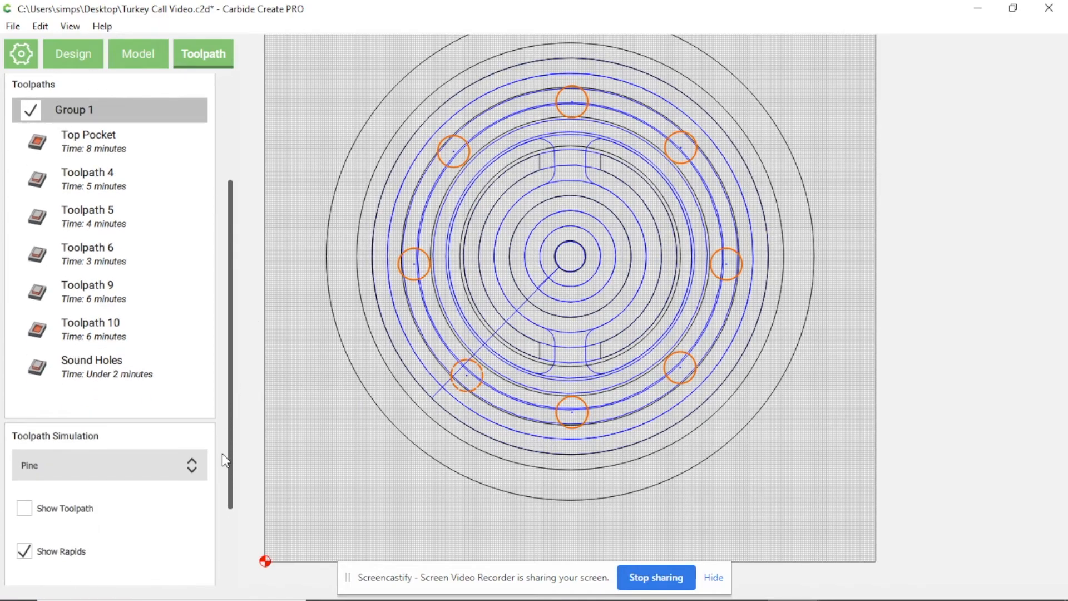
left_click(360, 381)
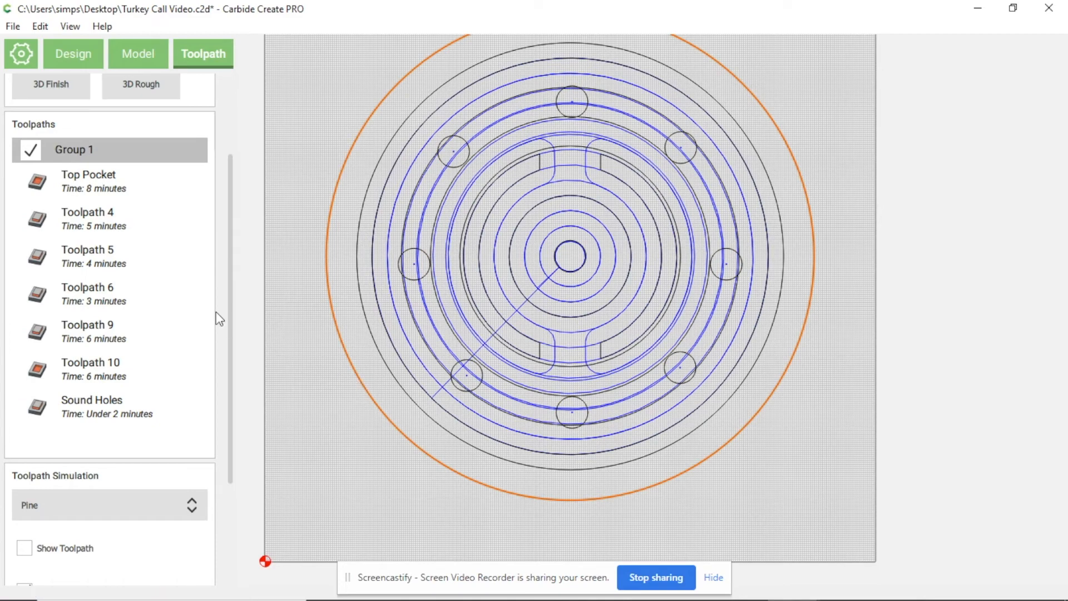
left_click_drag(232, 298, 243, 158)
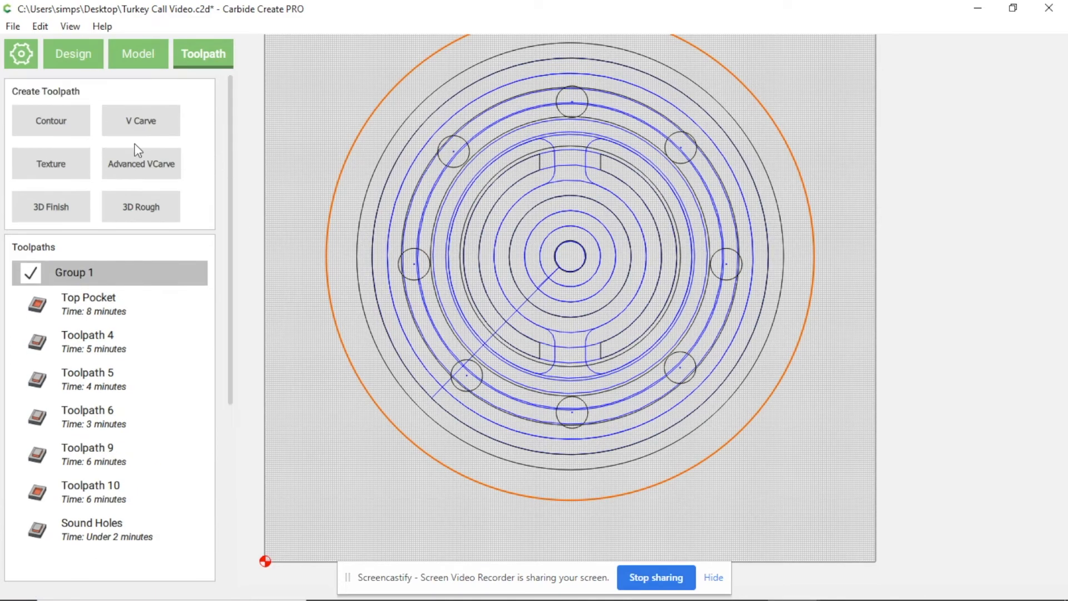
left_click(59, 128)
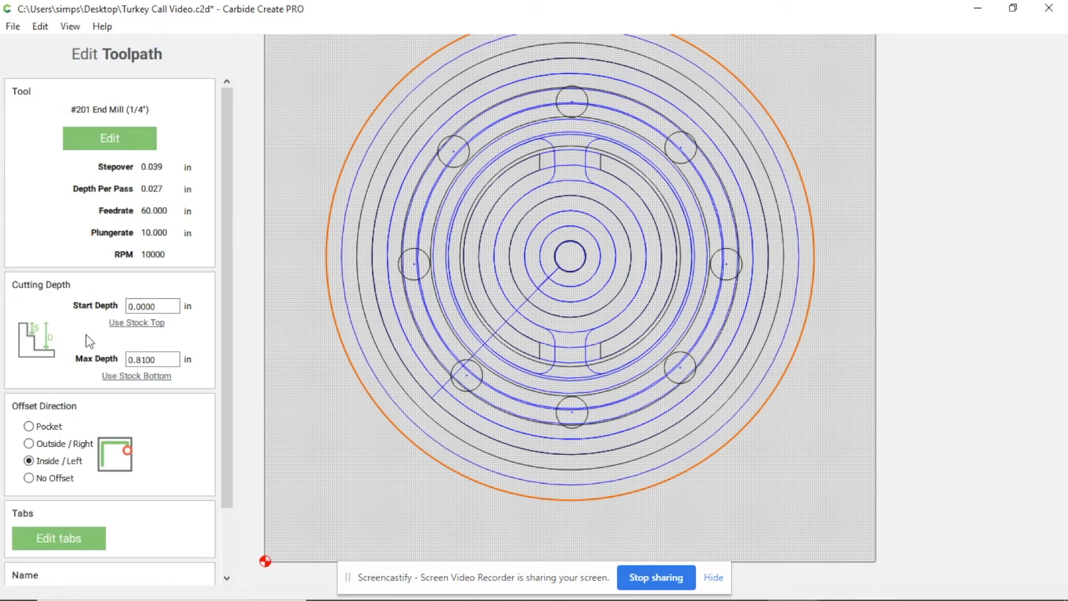
left_click(158, 304)
double_click(169, 364)
key("BackSpace")
type("91")
key("BackSpace")
key("BackSpace")
type(".91")
scroll(223, 396, "down", 2)
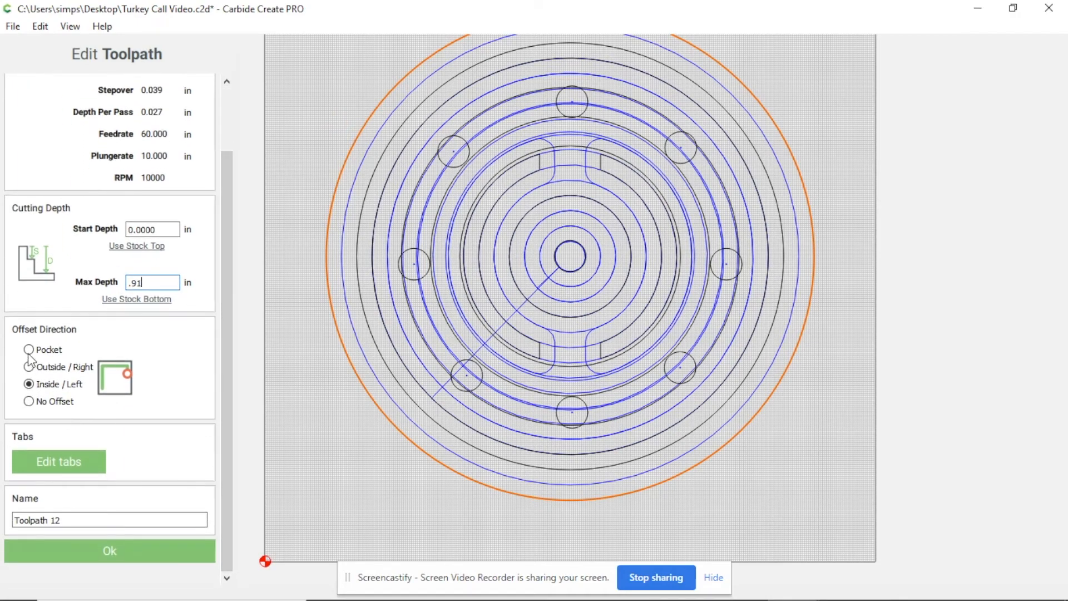
left_click(29, 367)
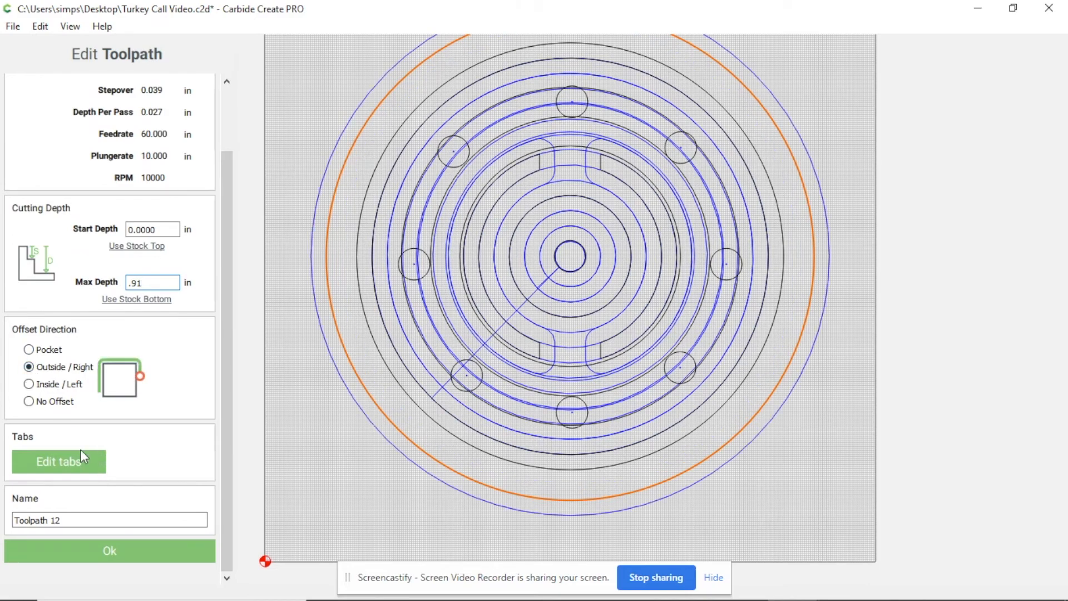
Place four holding tabs on the outermost circle, one at each quarter point, keeping the 0.4724 in width and 0.1181 in height.
left_click(48, 462)
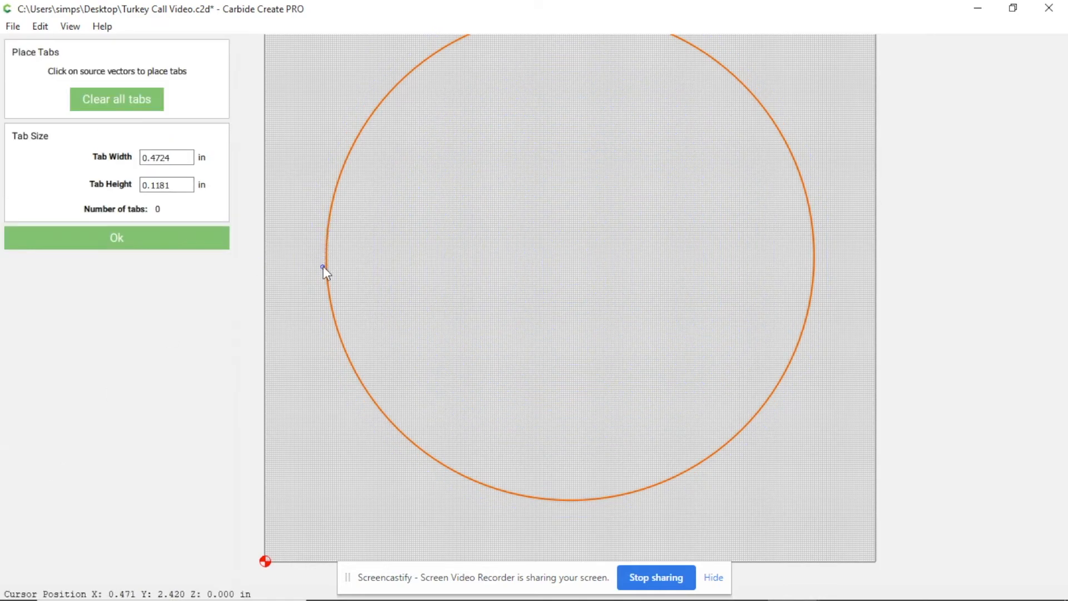
left_click(575, 502)
left_click(814, 259)
scroll(815, 259, "down", 3)
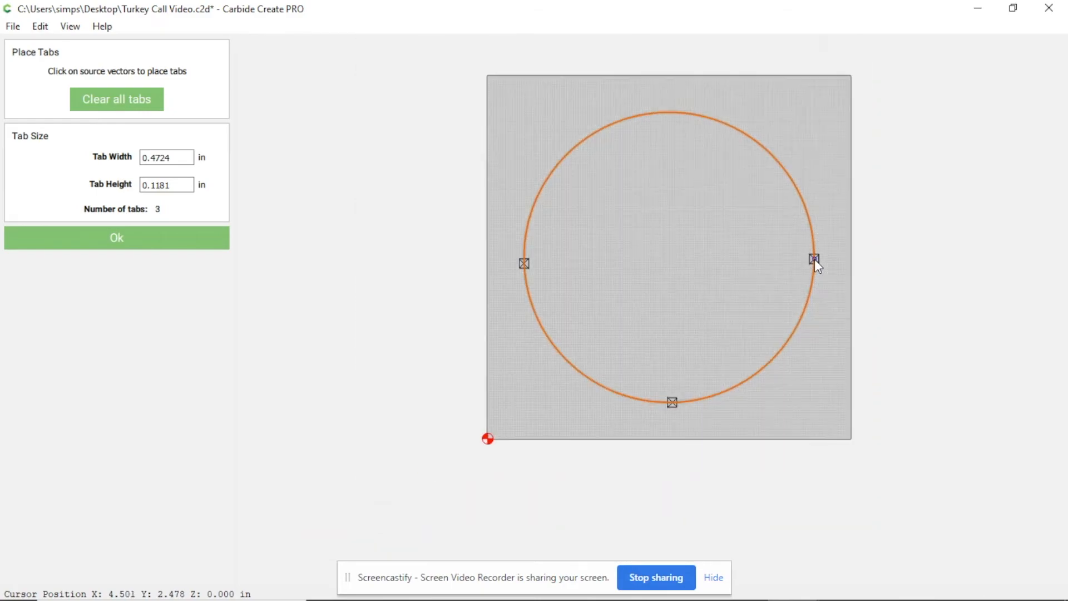
left_click(672, 112)
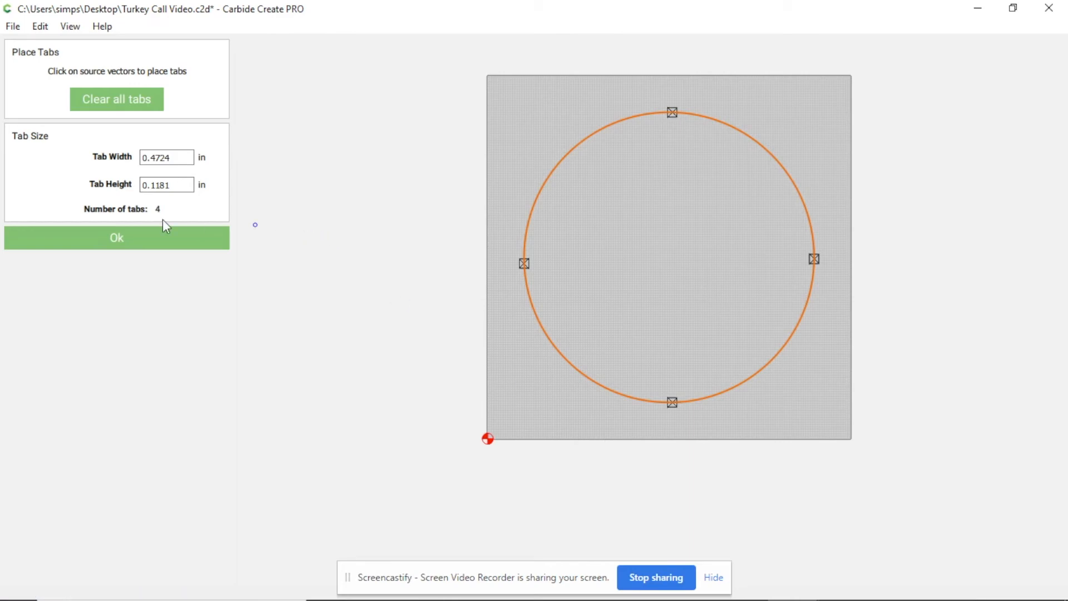
left_click(118, 238)
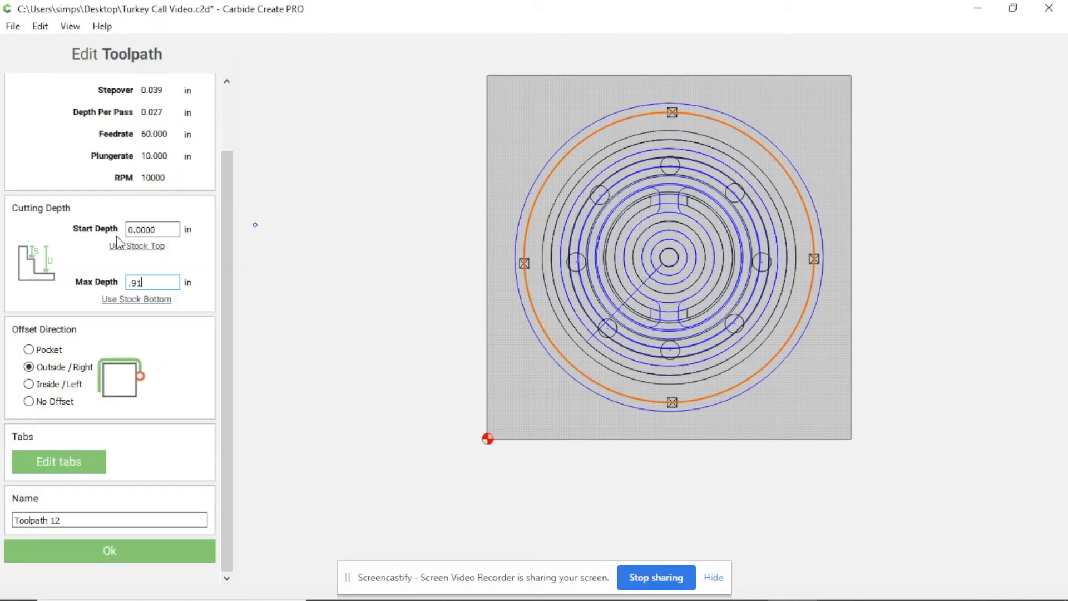
left_click(57, 462)
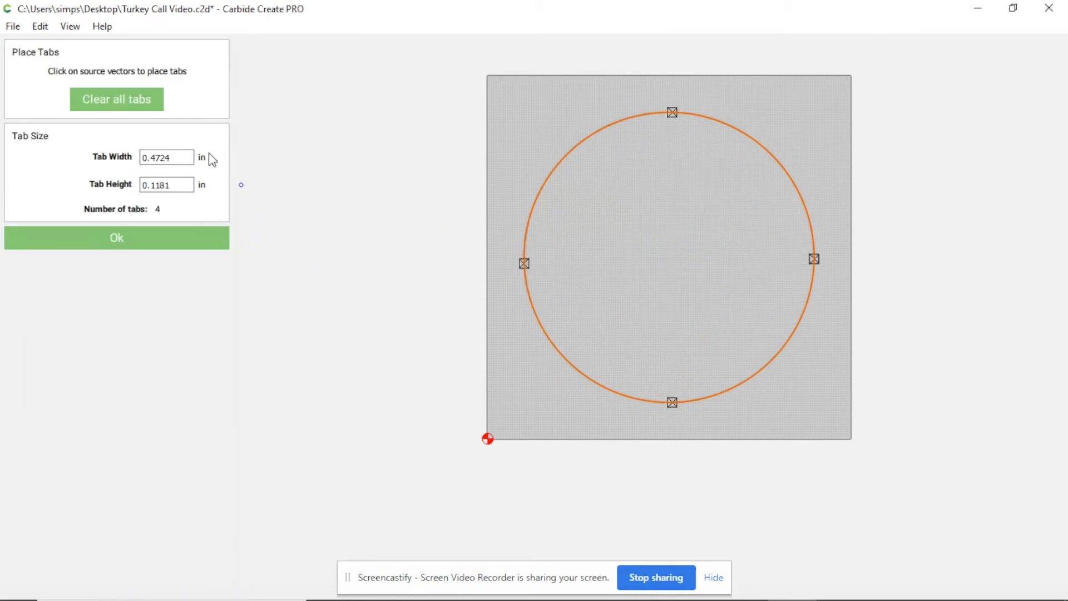
left_click(121, 238)
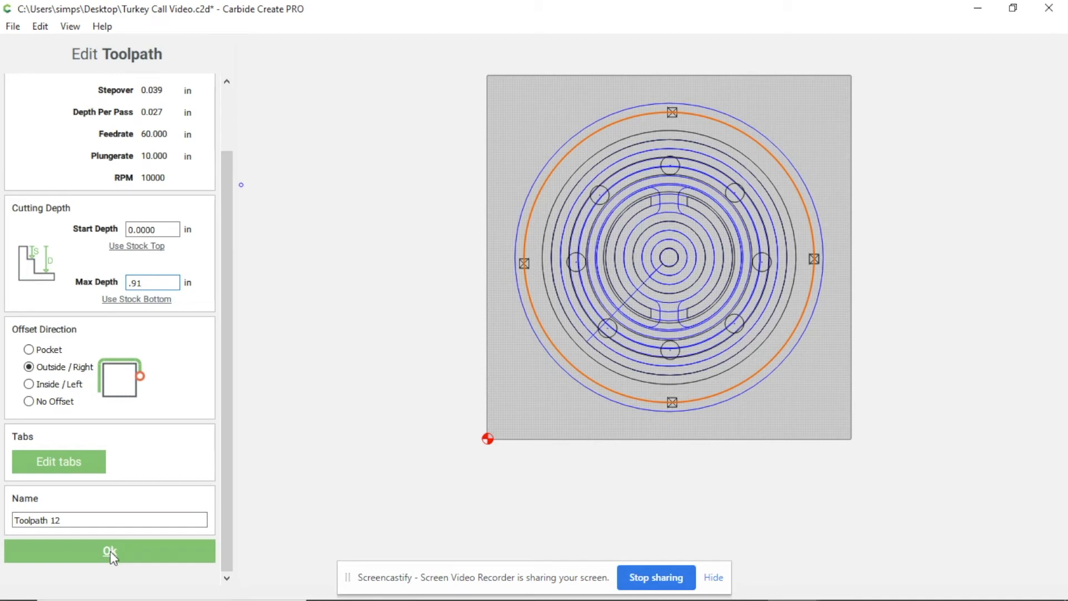
Name the outermost circle's contour toolpath "Outside Cutout" and save it.
left_click_drag(62, 519, 2, 526)
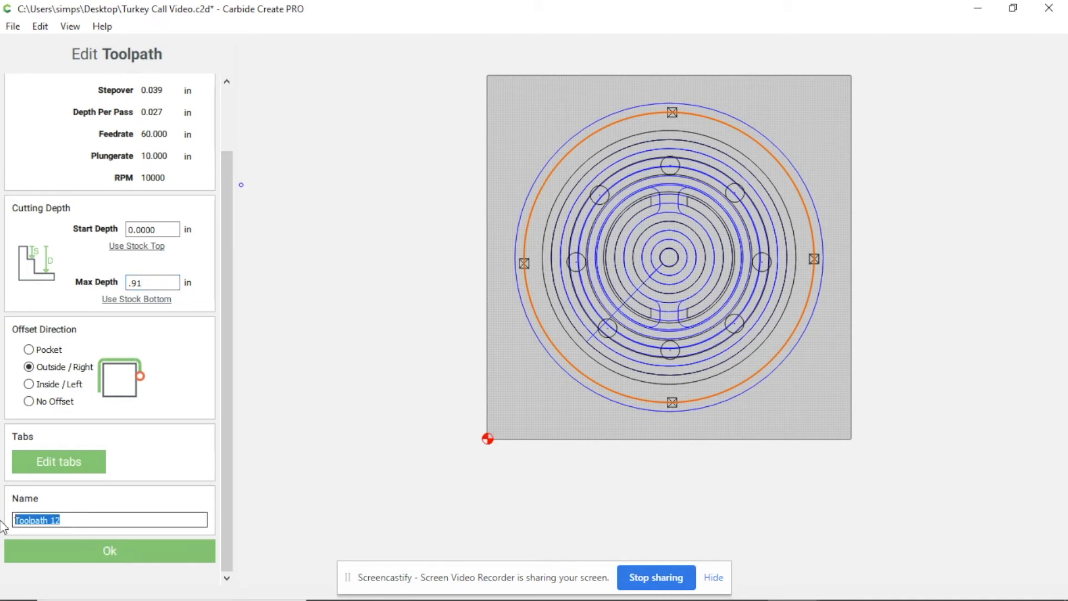
type("Outside")
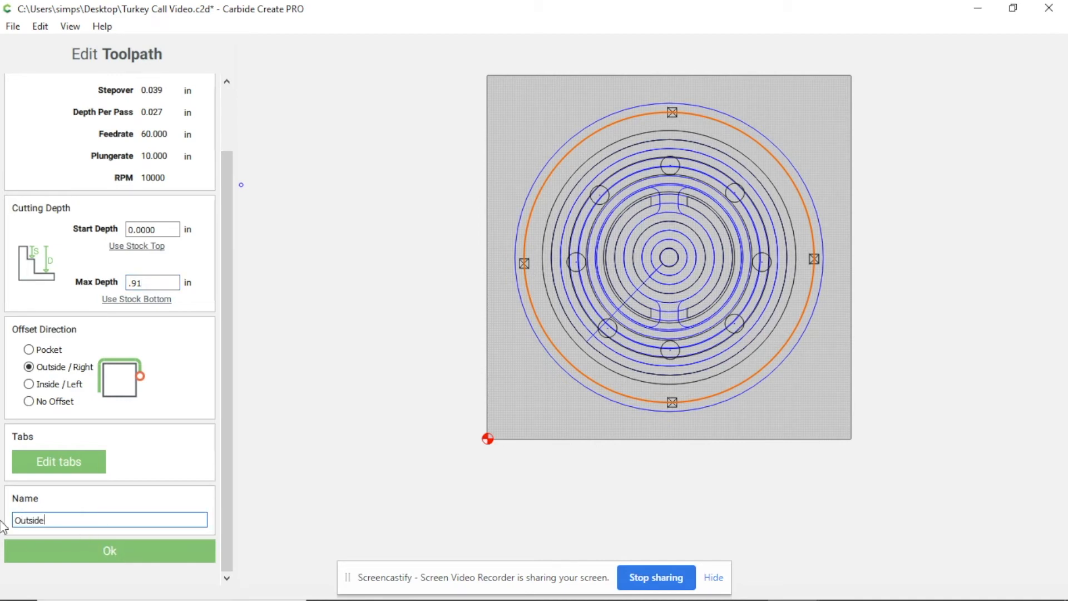
type(" Cutout")
left_click(103, 553)
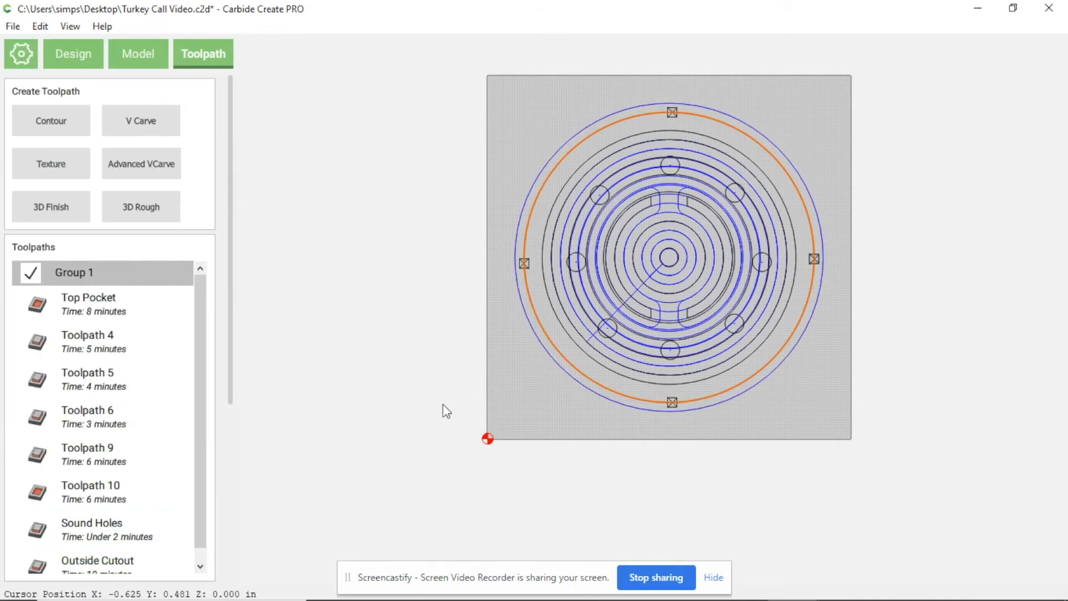
Review the toolpath list, inspect the simulated pine part from above and from the side, and hide the simulation.
scroll(200, 389, "down", 1)
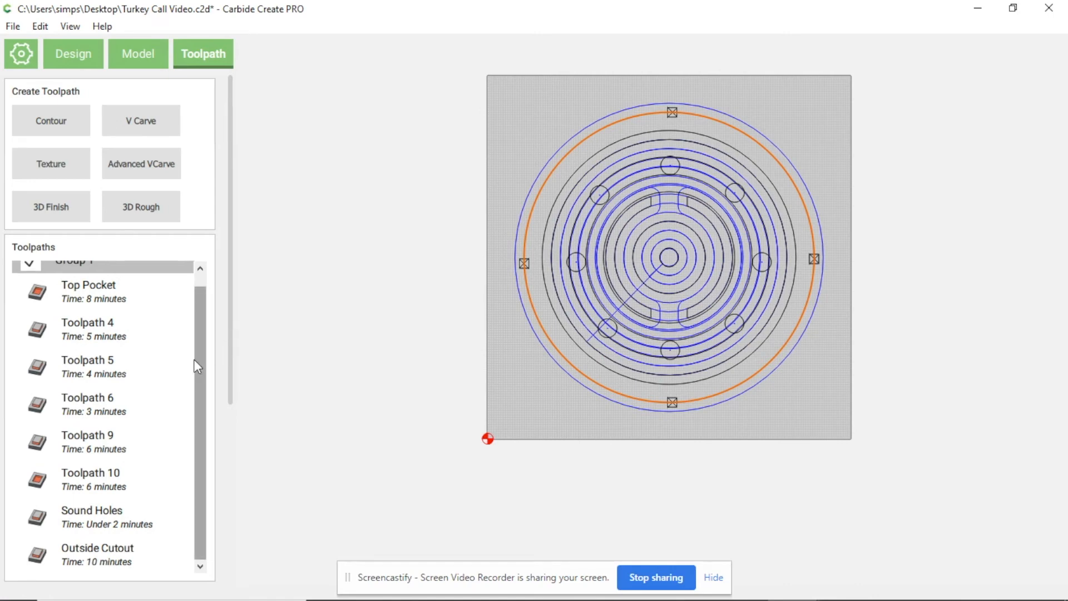
scroll(198, 366, "up", 1)
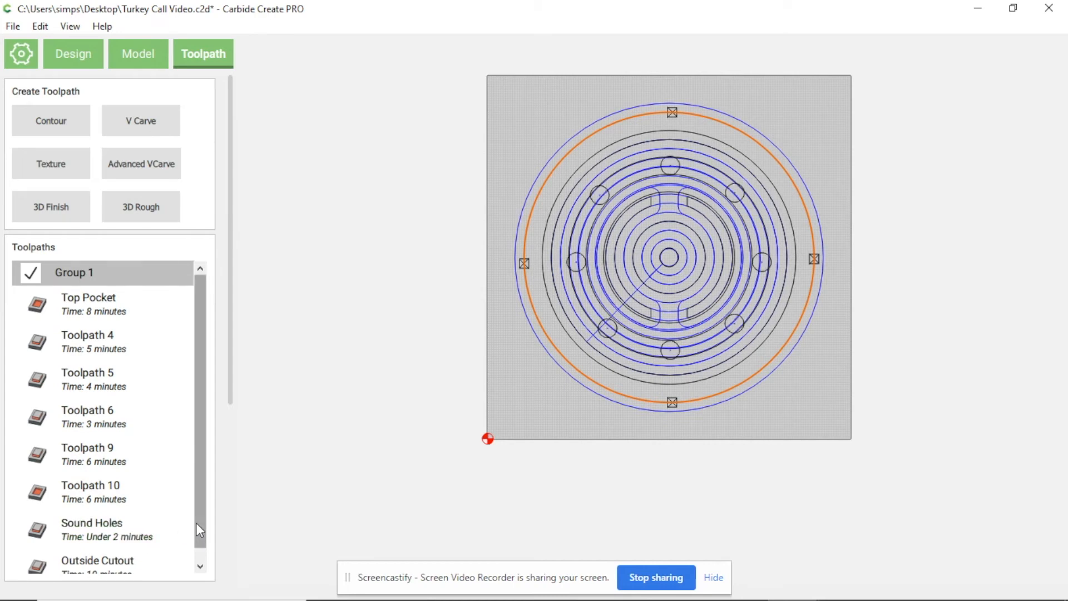
left_click_drag(196, 522, 196, 543)
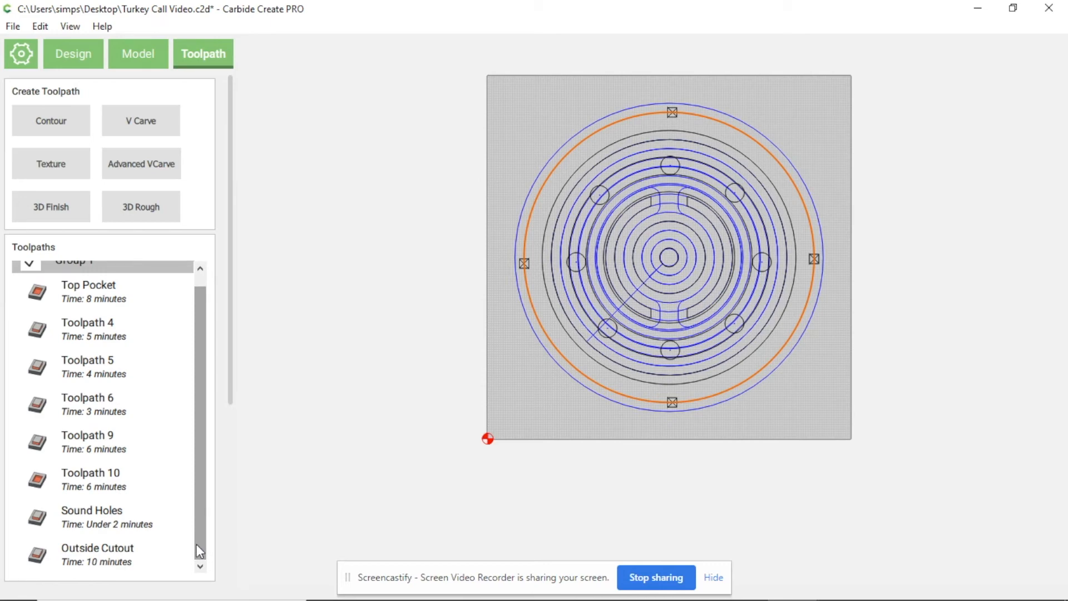
left_click_drag(229, 368, 228, 513)
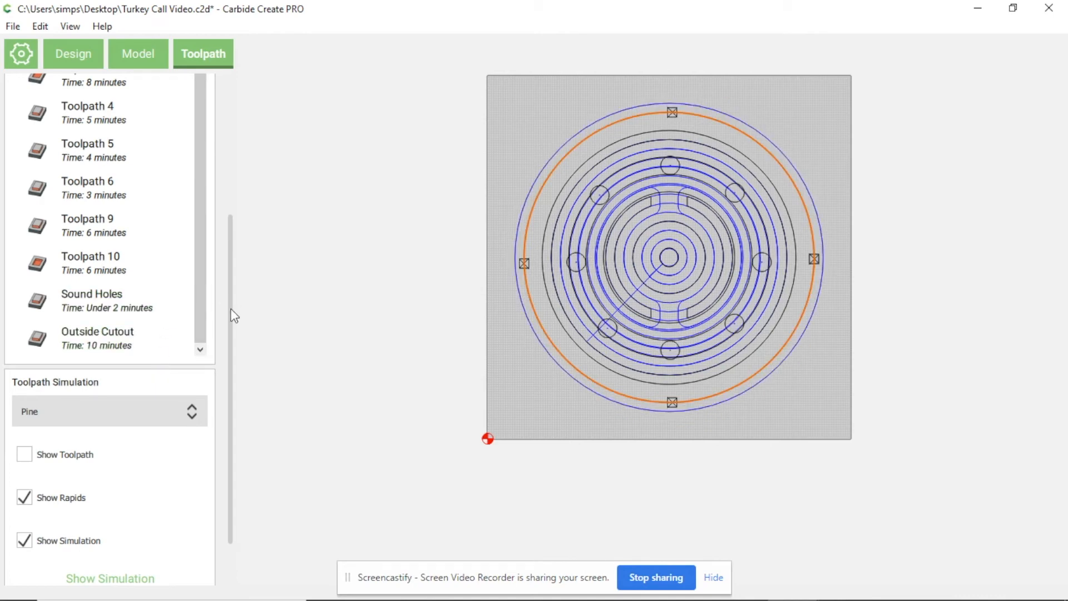
left_click_drag(229, 315, 169, 469)
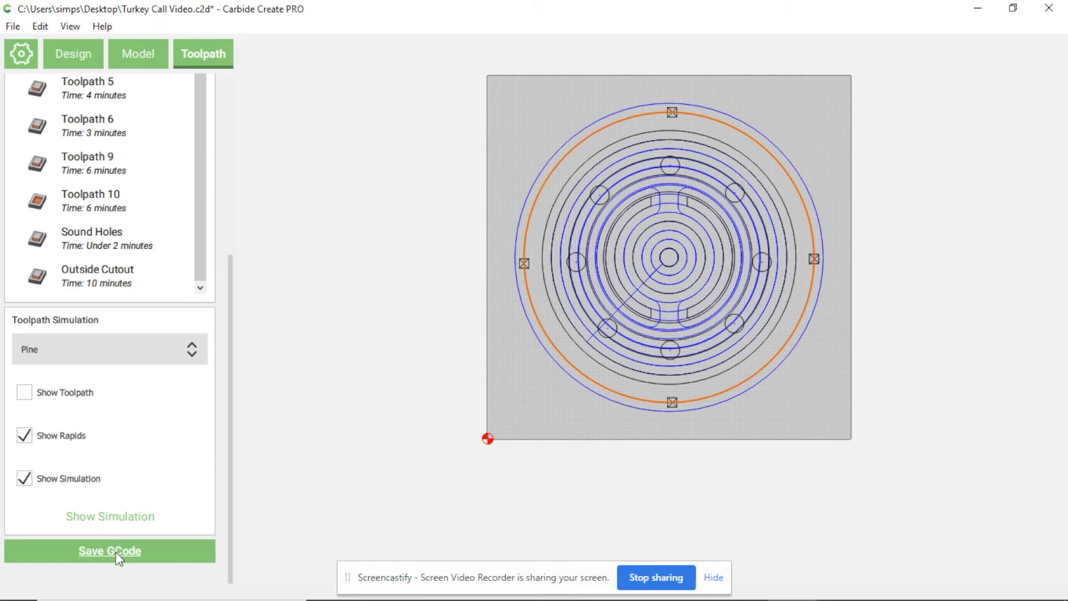
left_click(122, 517)
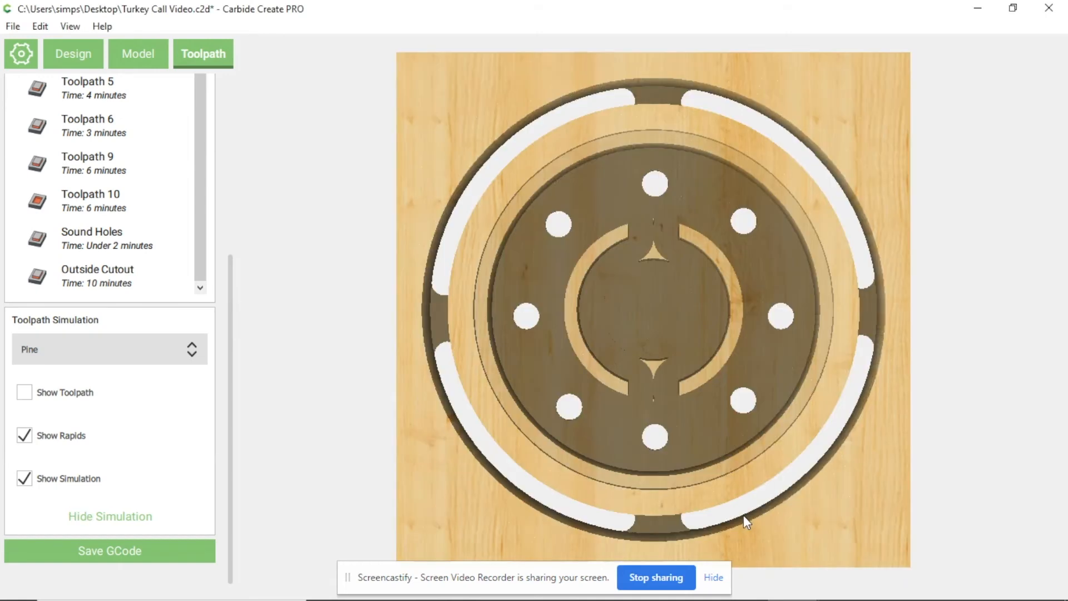
left_click_drag(743, 515, 727, 31)
left_click_drag(689, 273, 694, 189)
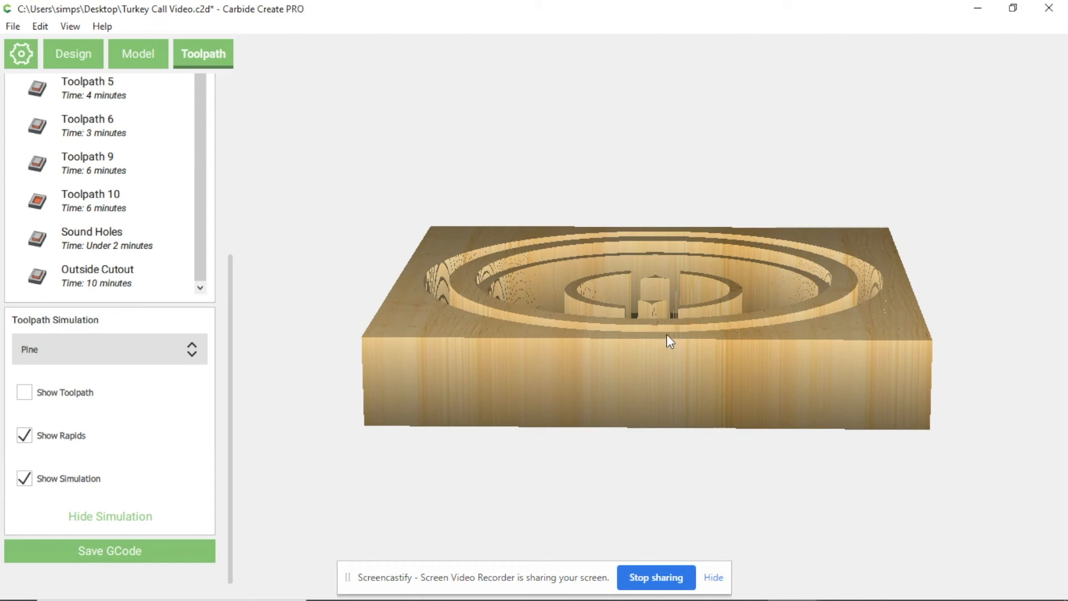
left_click_drag(667, 338, 658, 443)
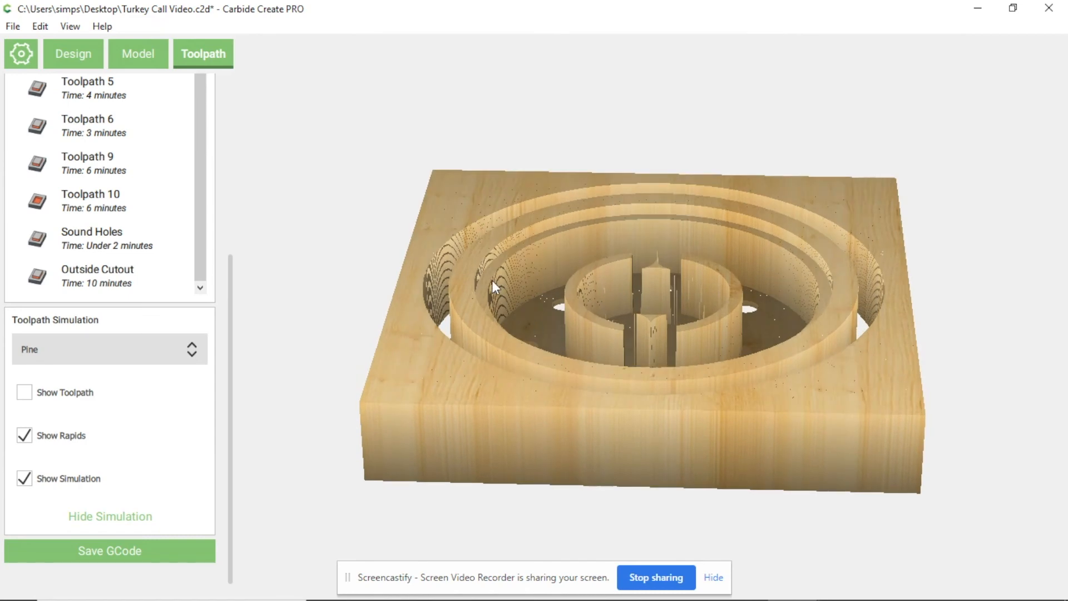
left_click_drag(572, 300, 594, 564)
left_click_drag(645, 319, 641, 482)
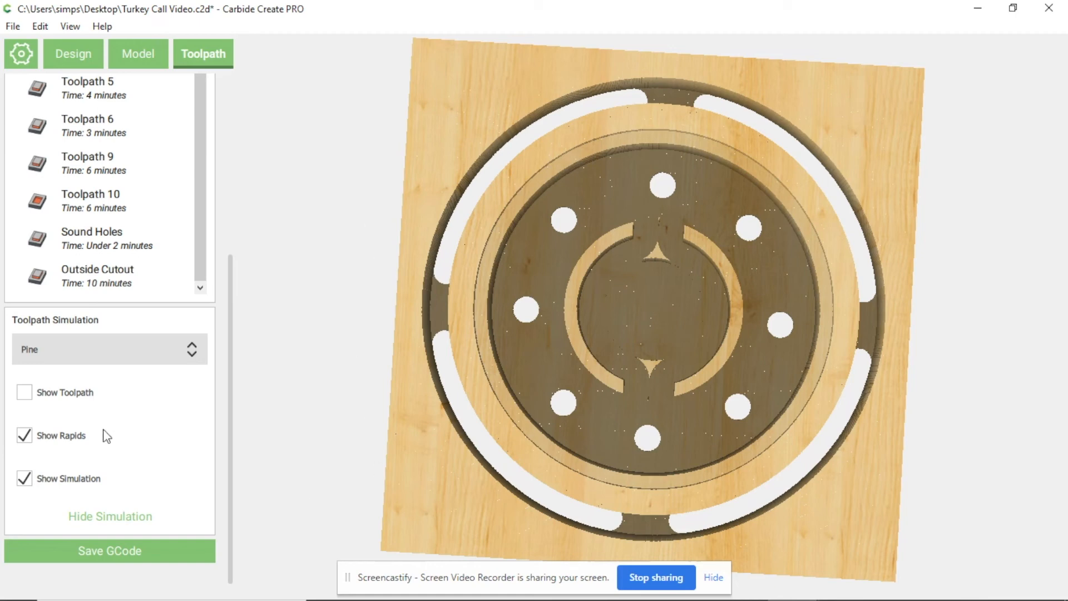
left_click(110, 517)
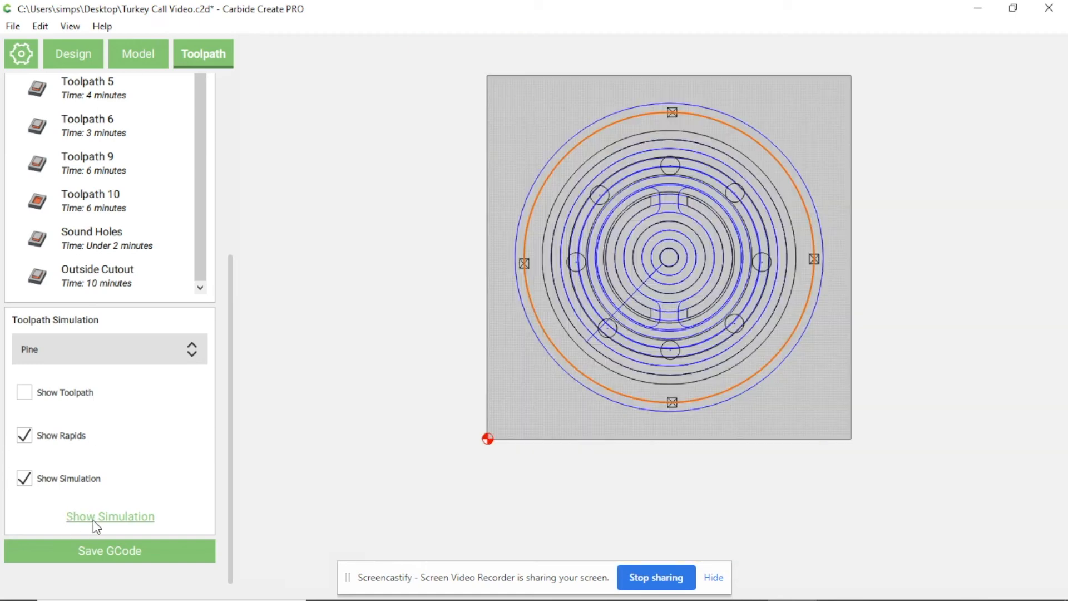
Add the small centre circle to the Sound Holes toolpath and save the edit.
double_click(103, 231)
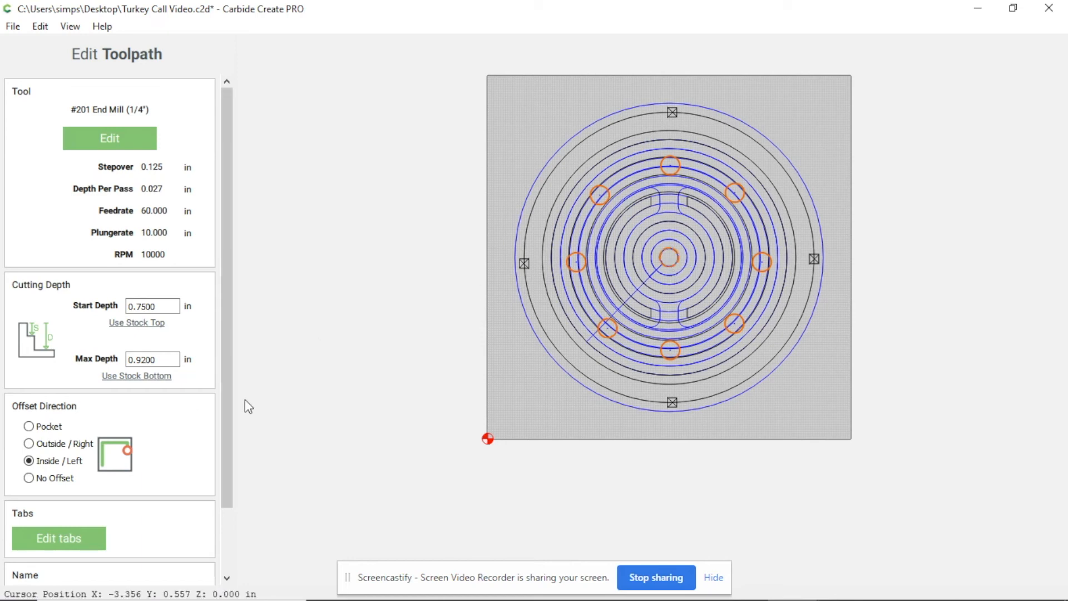
scroll(220, 414, "down", 2)
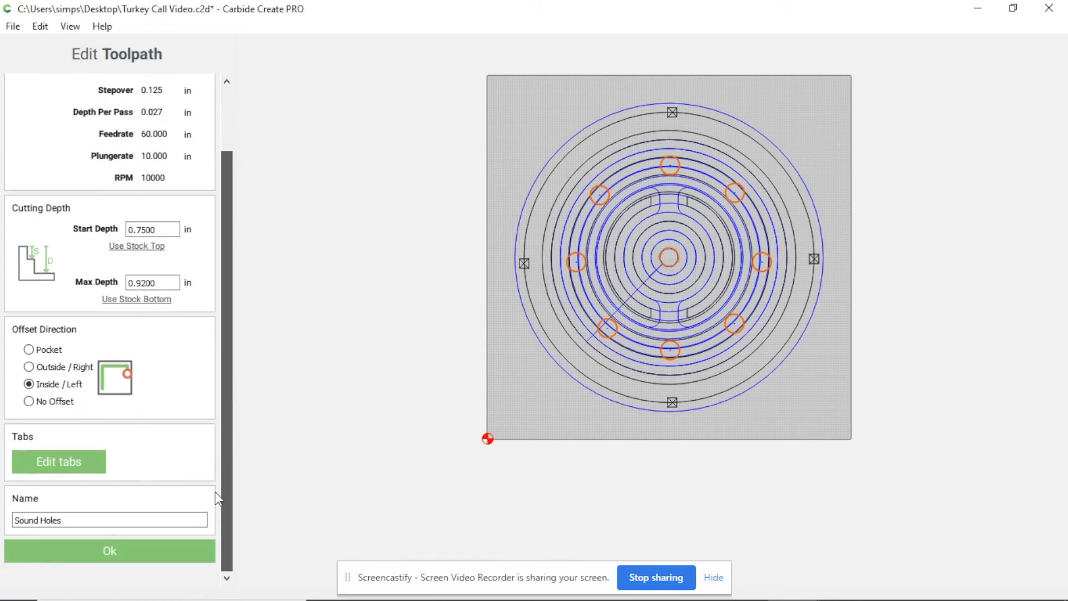
left_click(100, 554)
left_click_drag(232, 316, 239, 198)
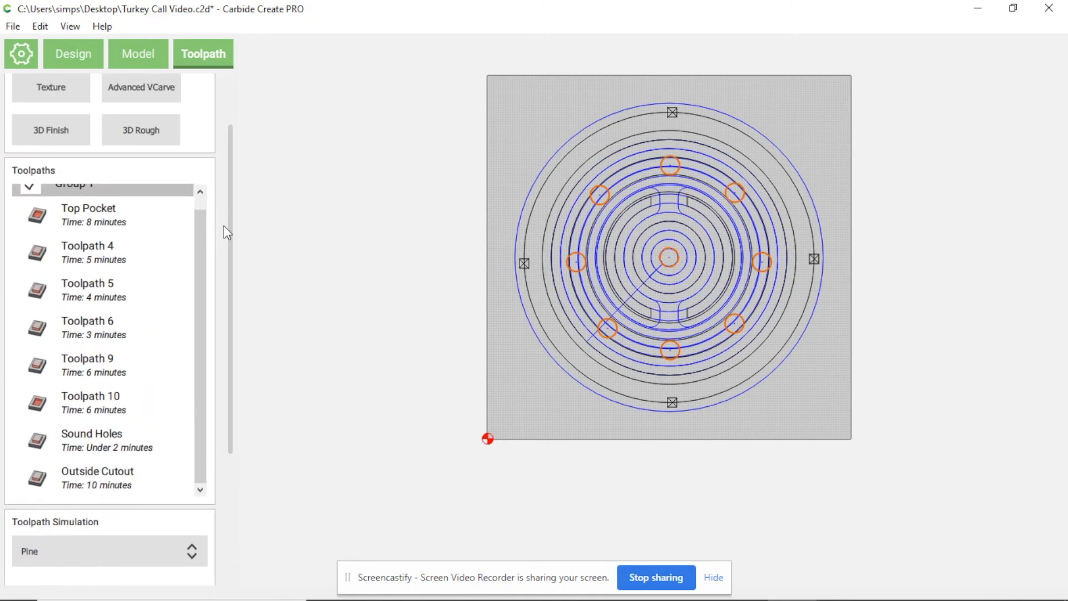
left_click_drag(201, 260, 205, 249)
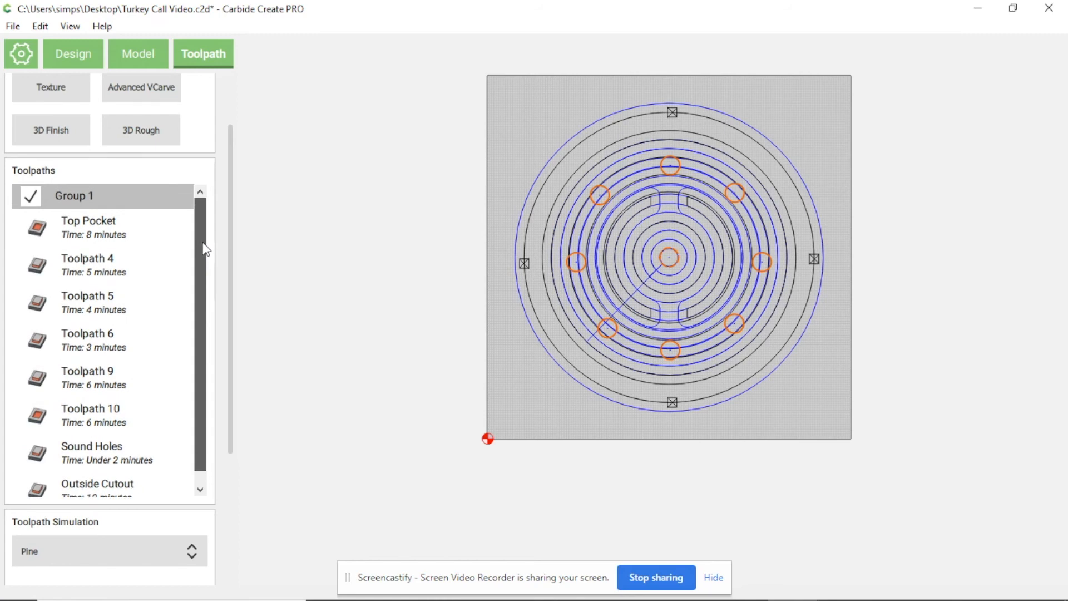